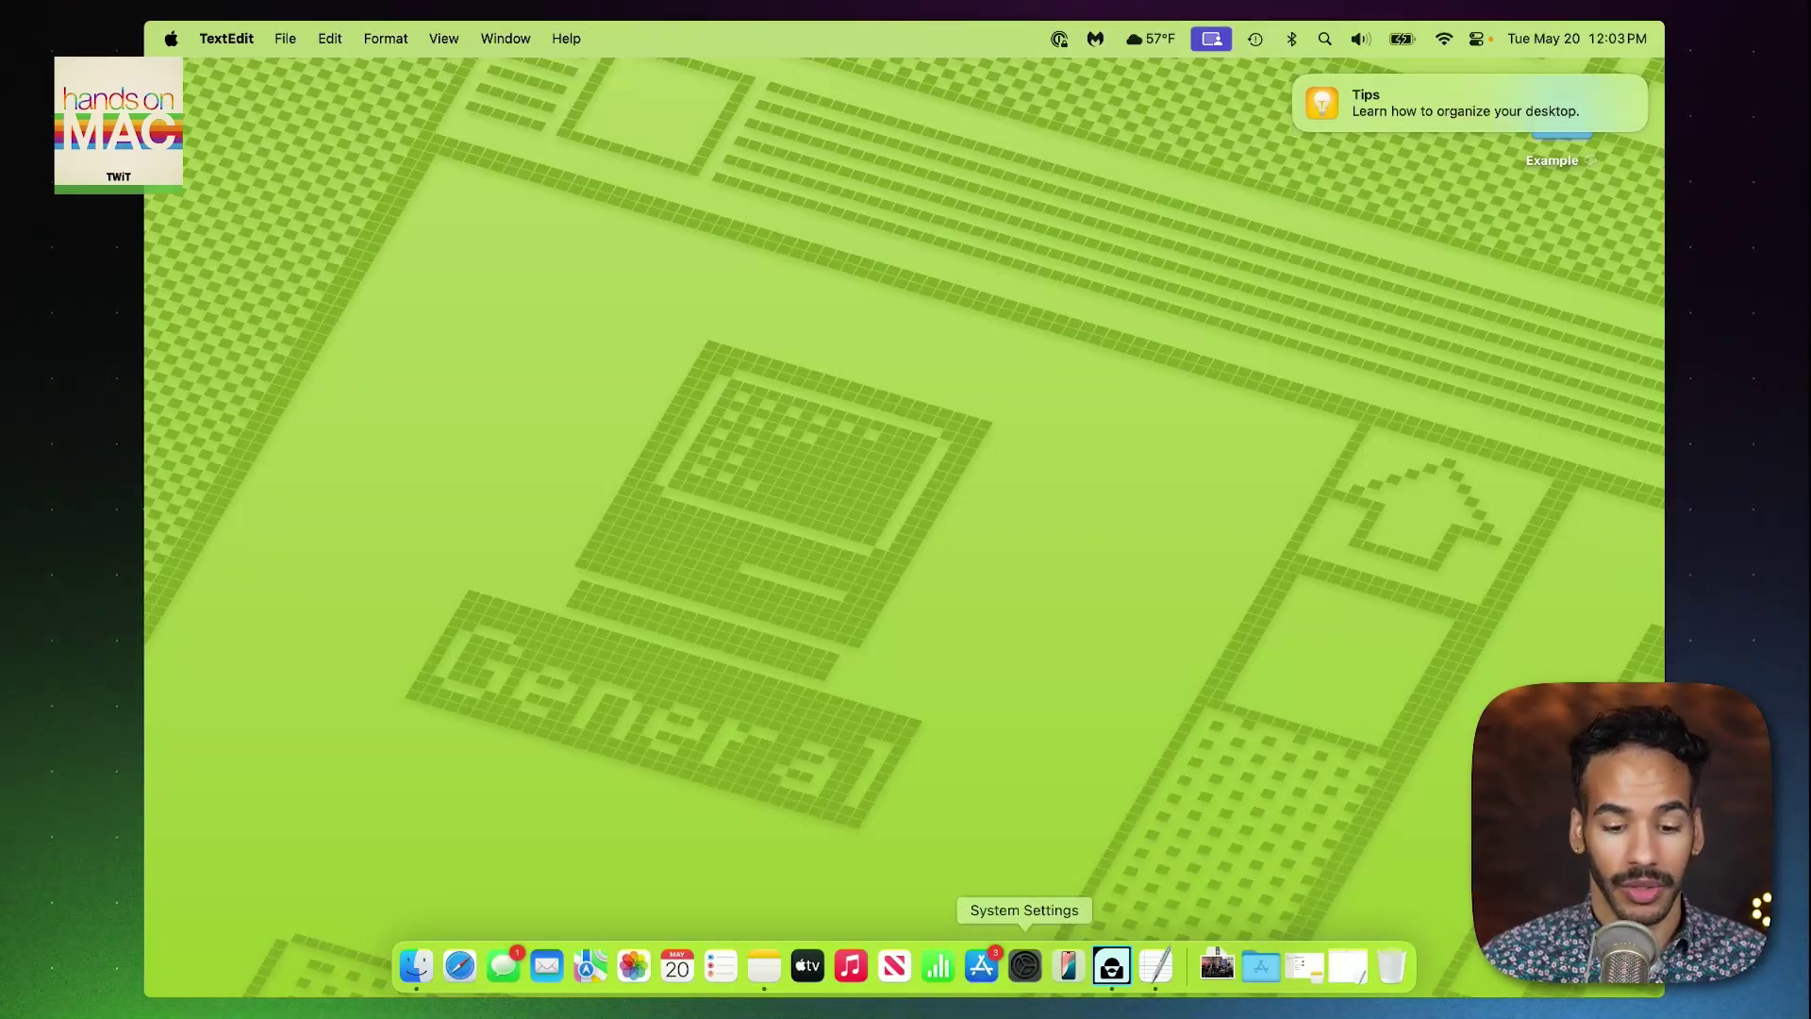
# Open System Settings and enable Dictation in the Keyboard settings, confirming the prompt
pyautogui.click(1025, 965)
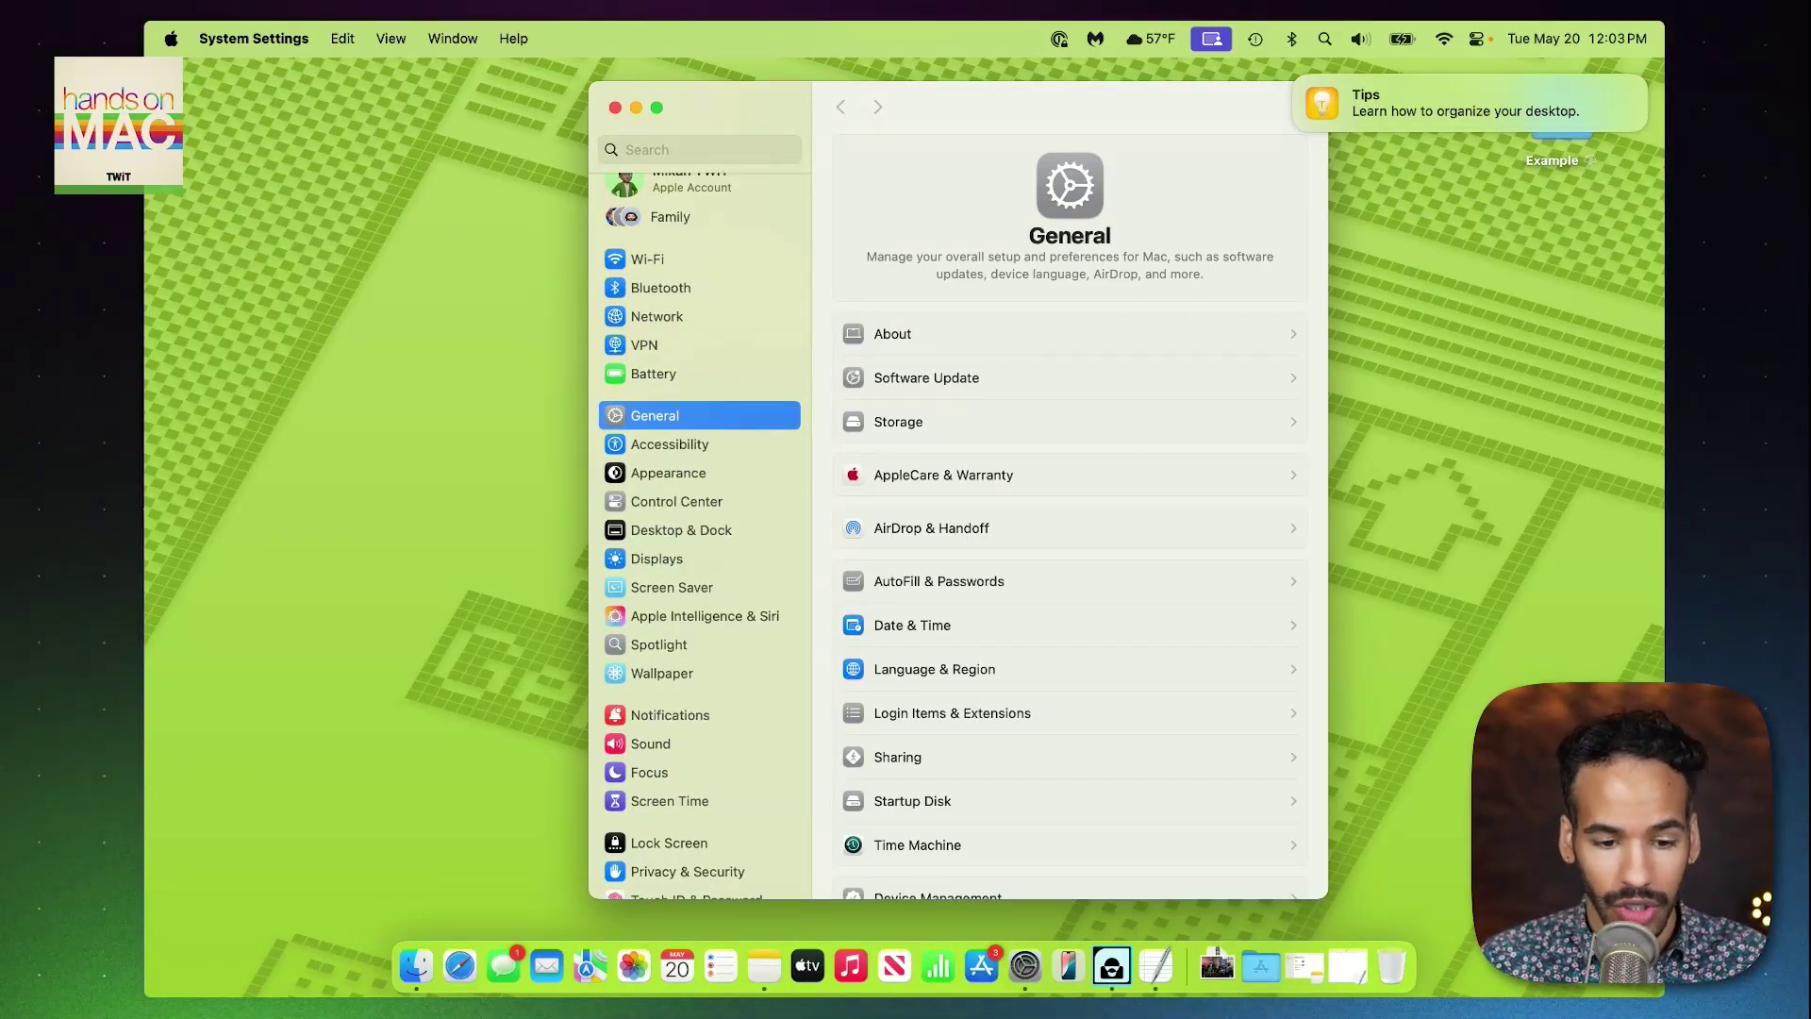
pyautogui.scroll(-10, 699, 528)
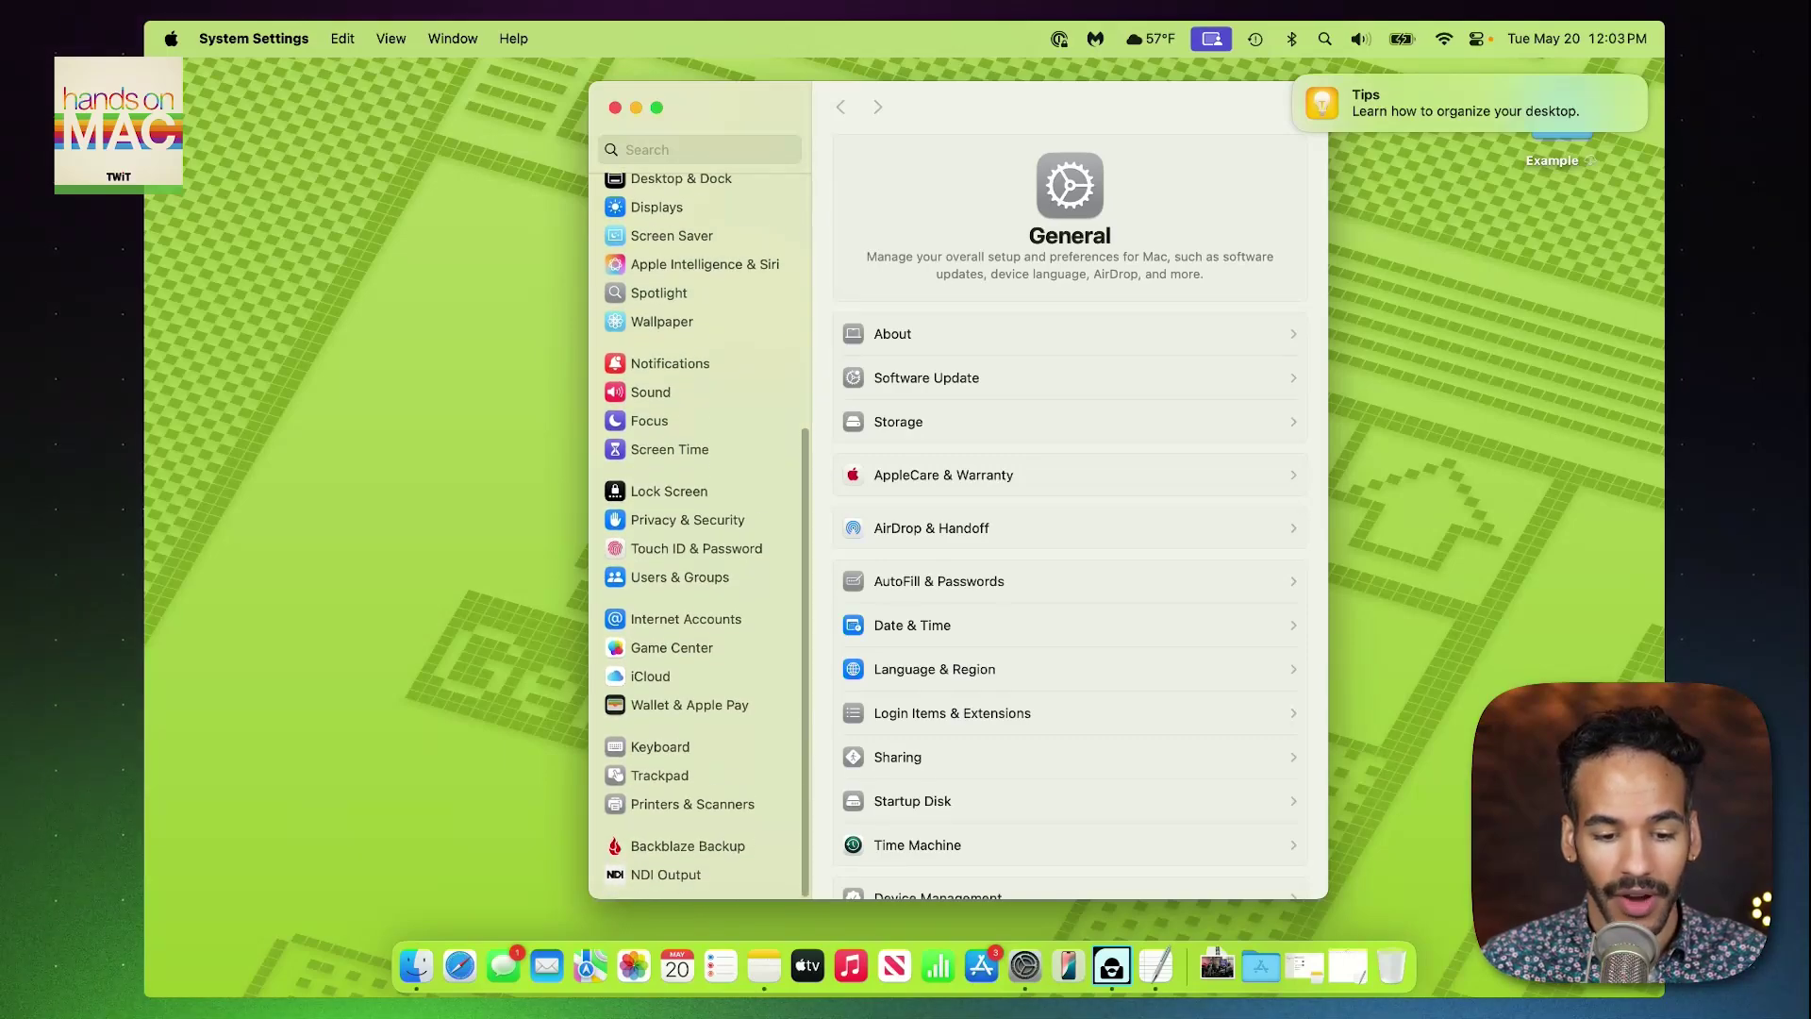
pyautogui.click(660, 746)
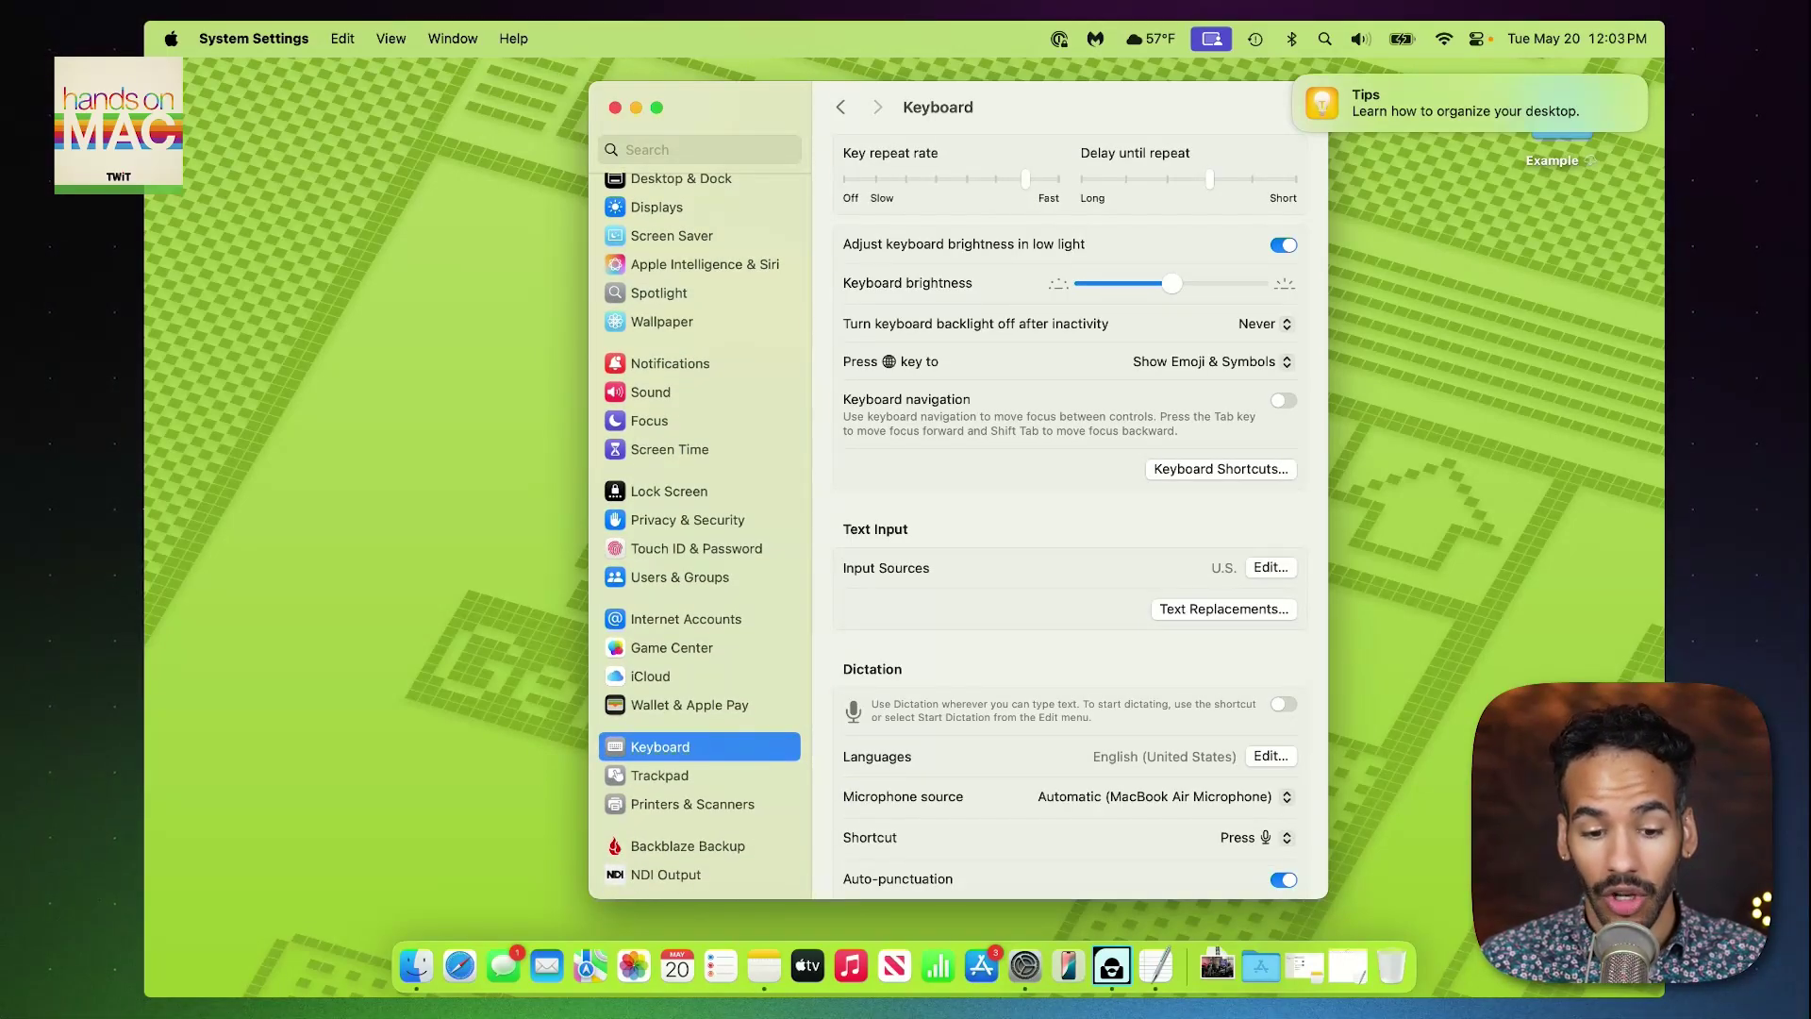
pyautogui.scroll(-3, 1069, 509)
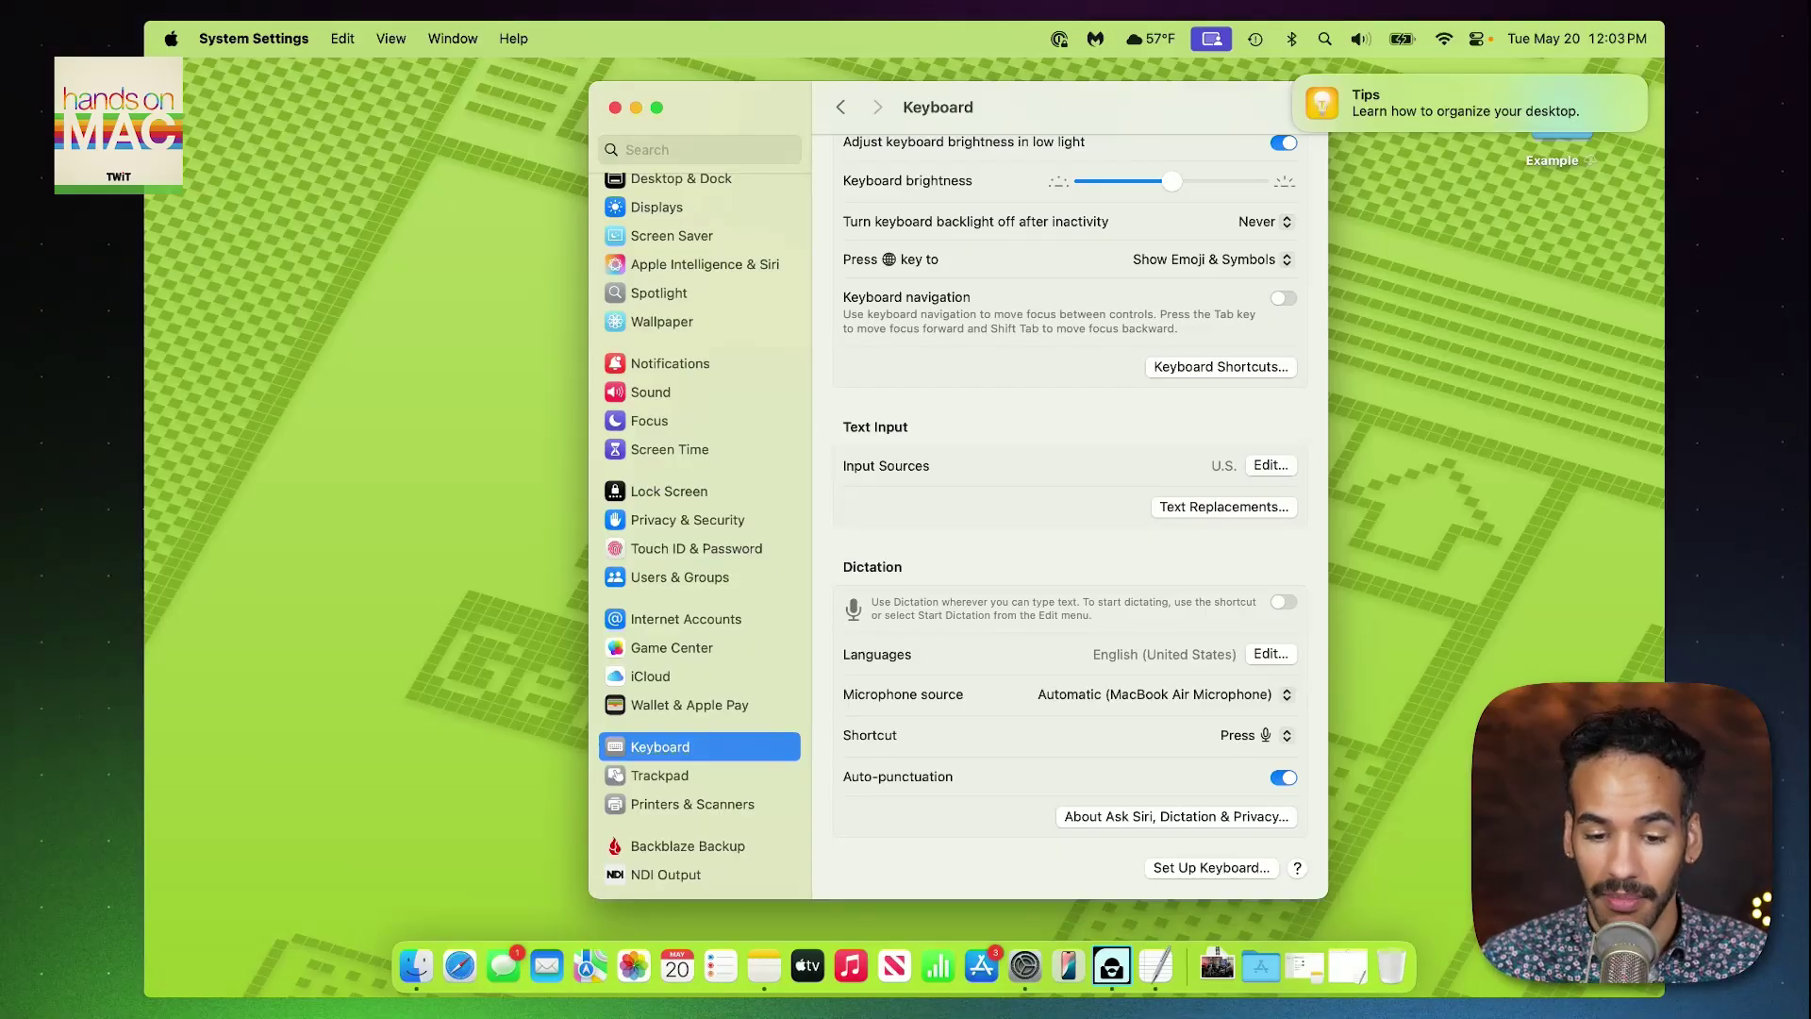
pyautogui.click(1283, 601)
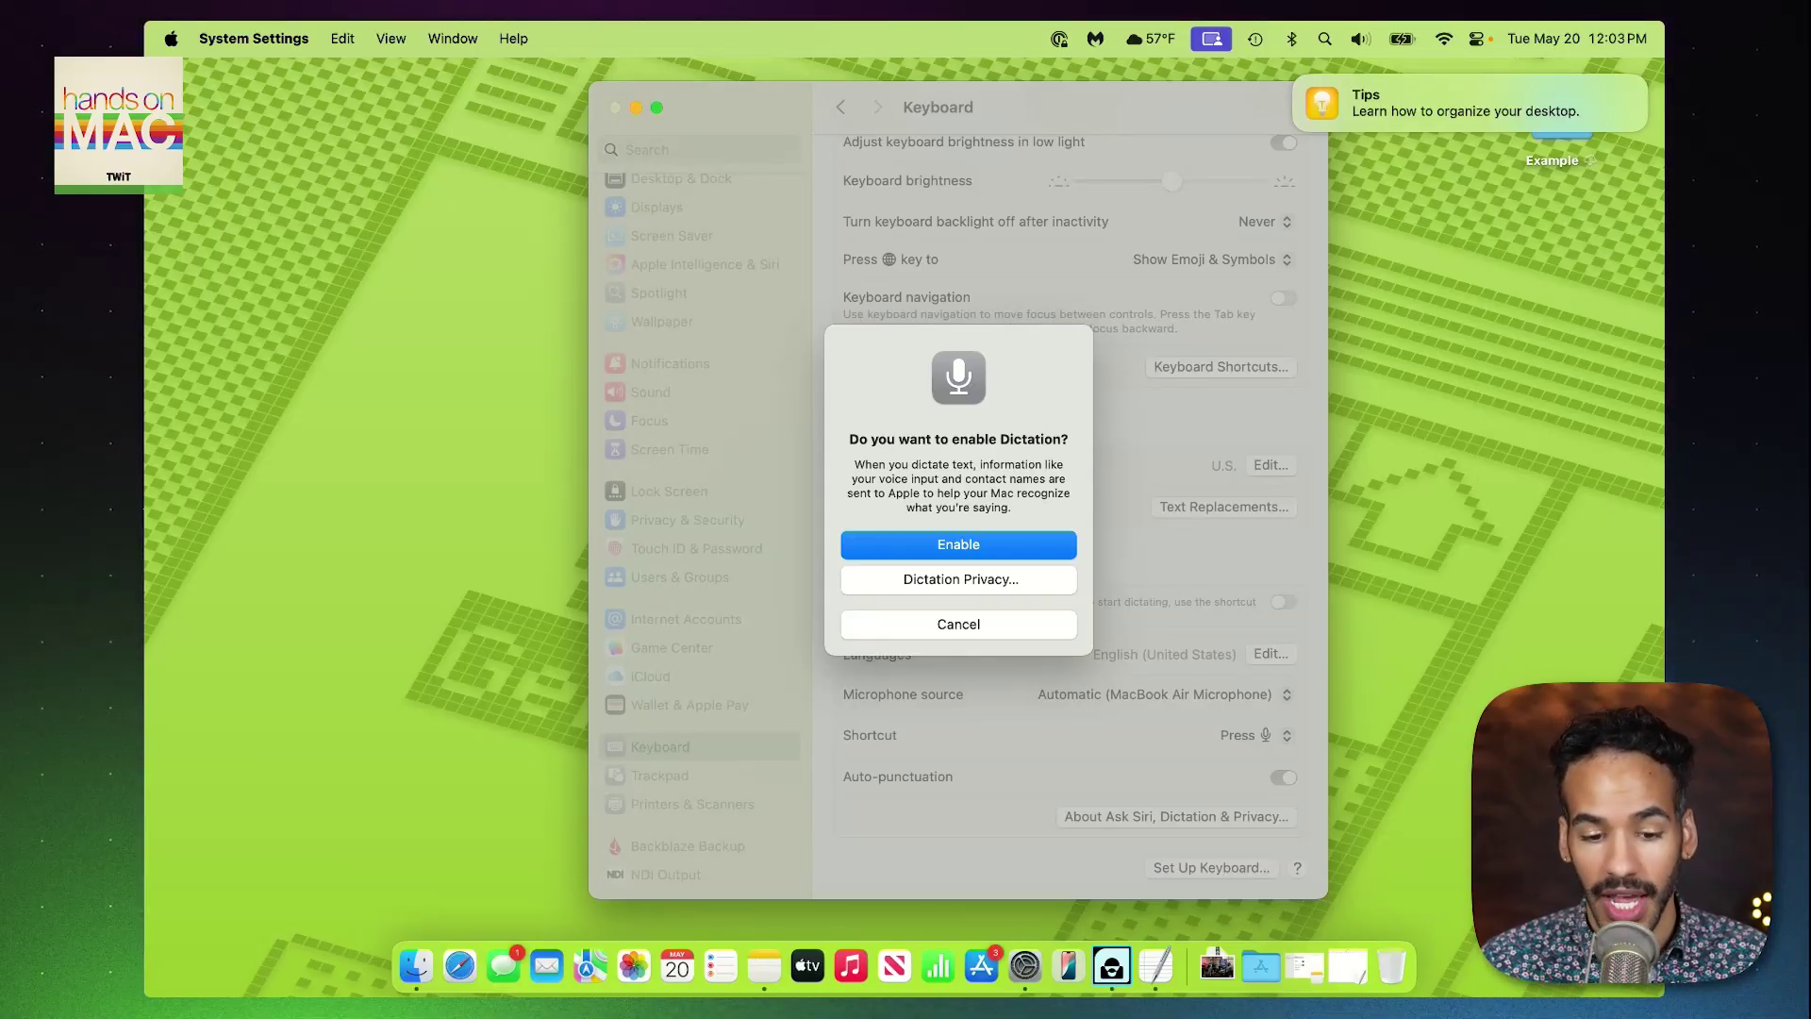
pyautogui.press('Return')
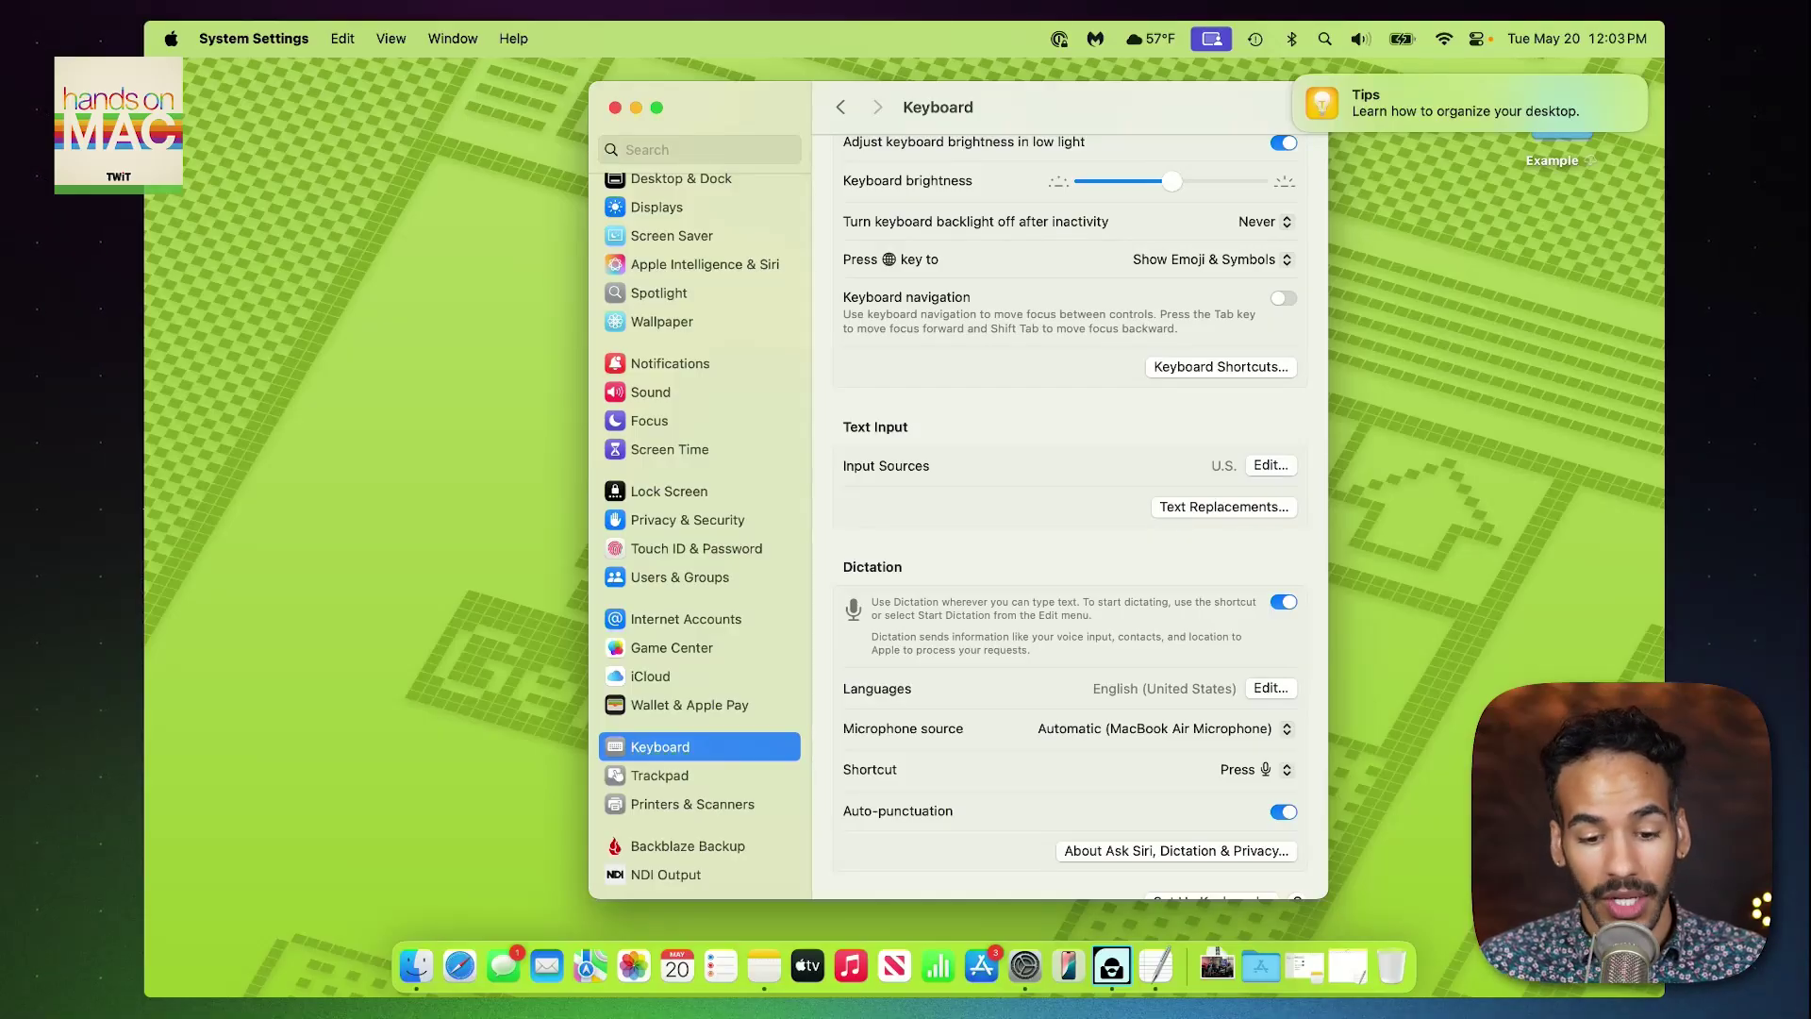
# Review the available Dictation microphone sources and shortcuts without changing them, and quit System Settings
pyautogui.click(1160, 728)
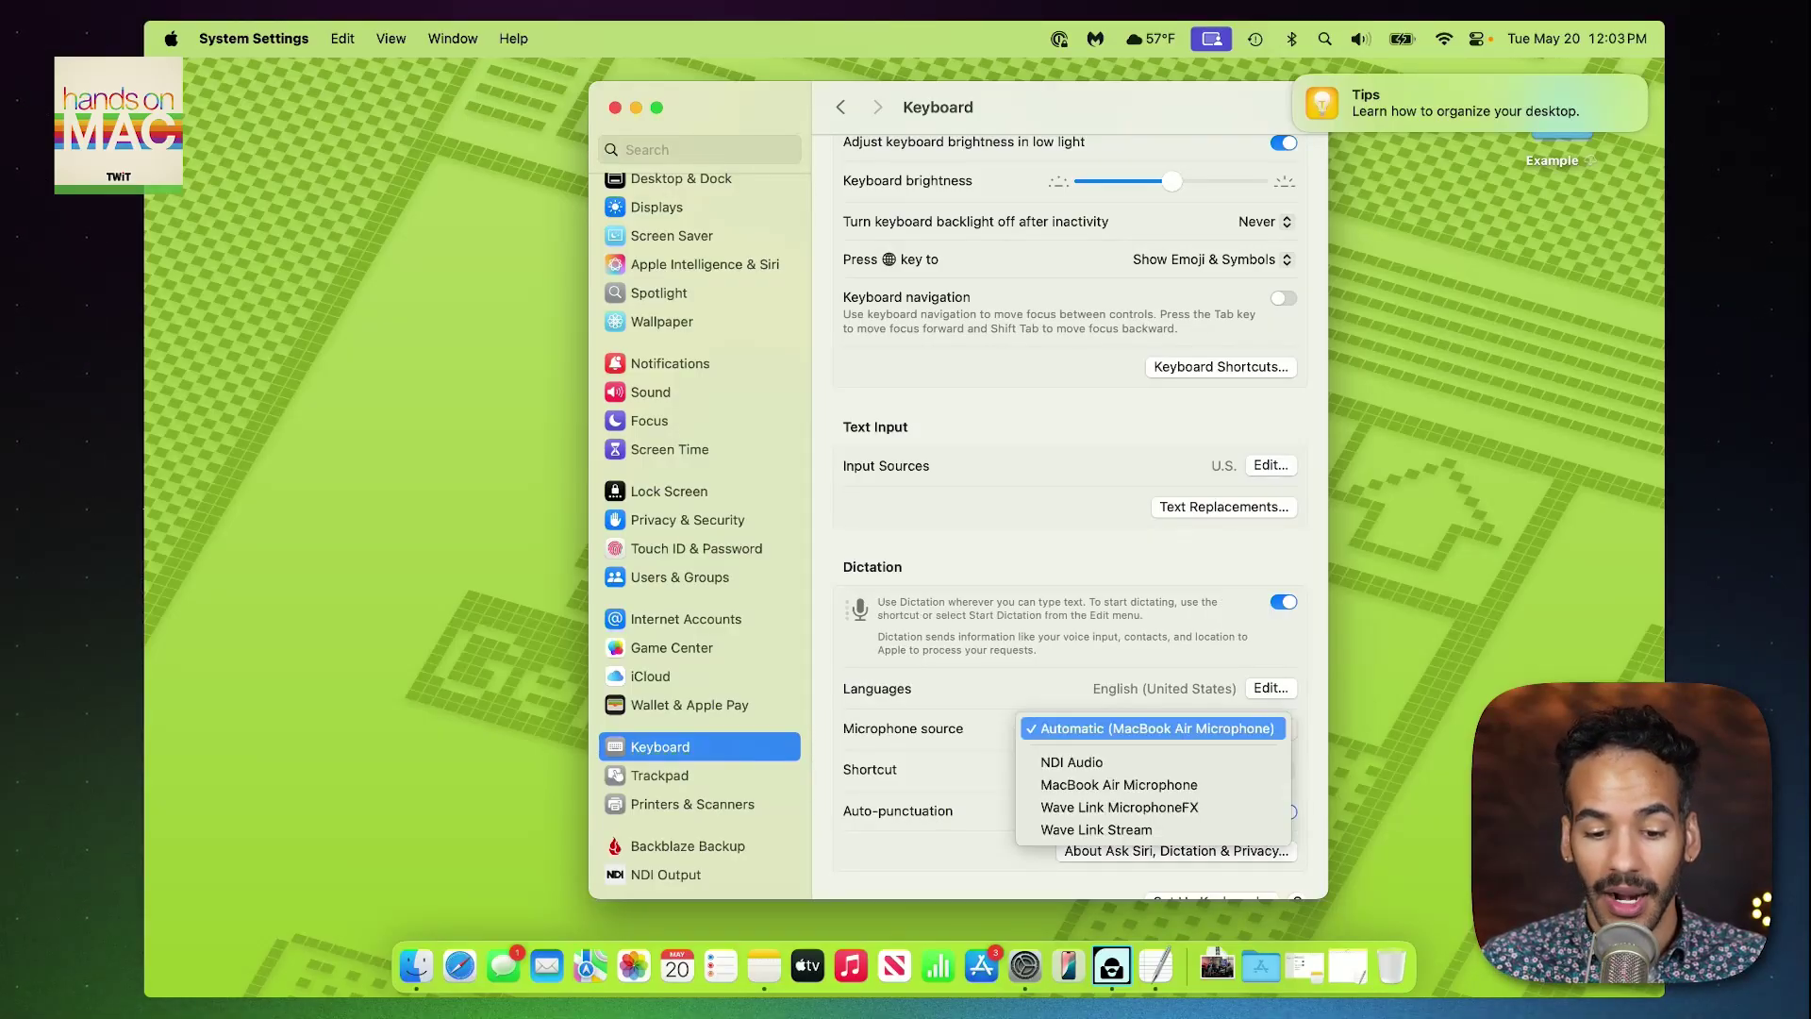
pyautogui.press('Escape')
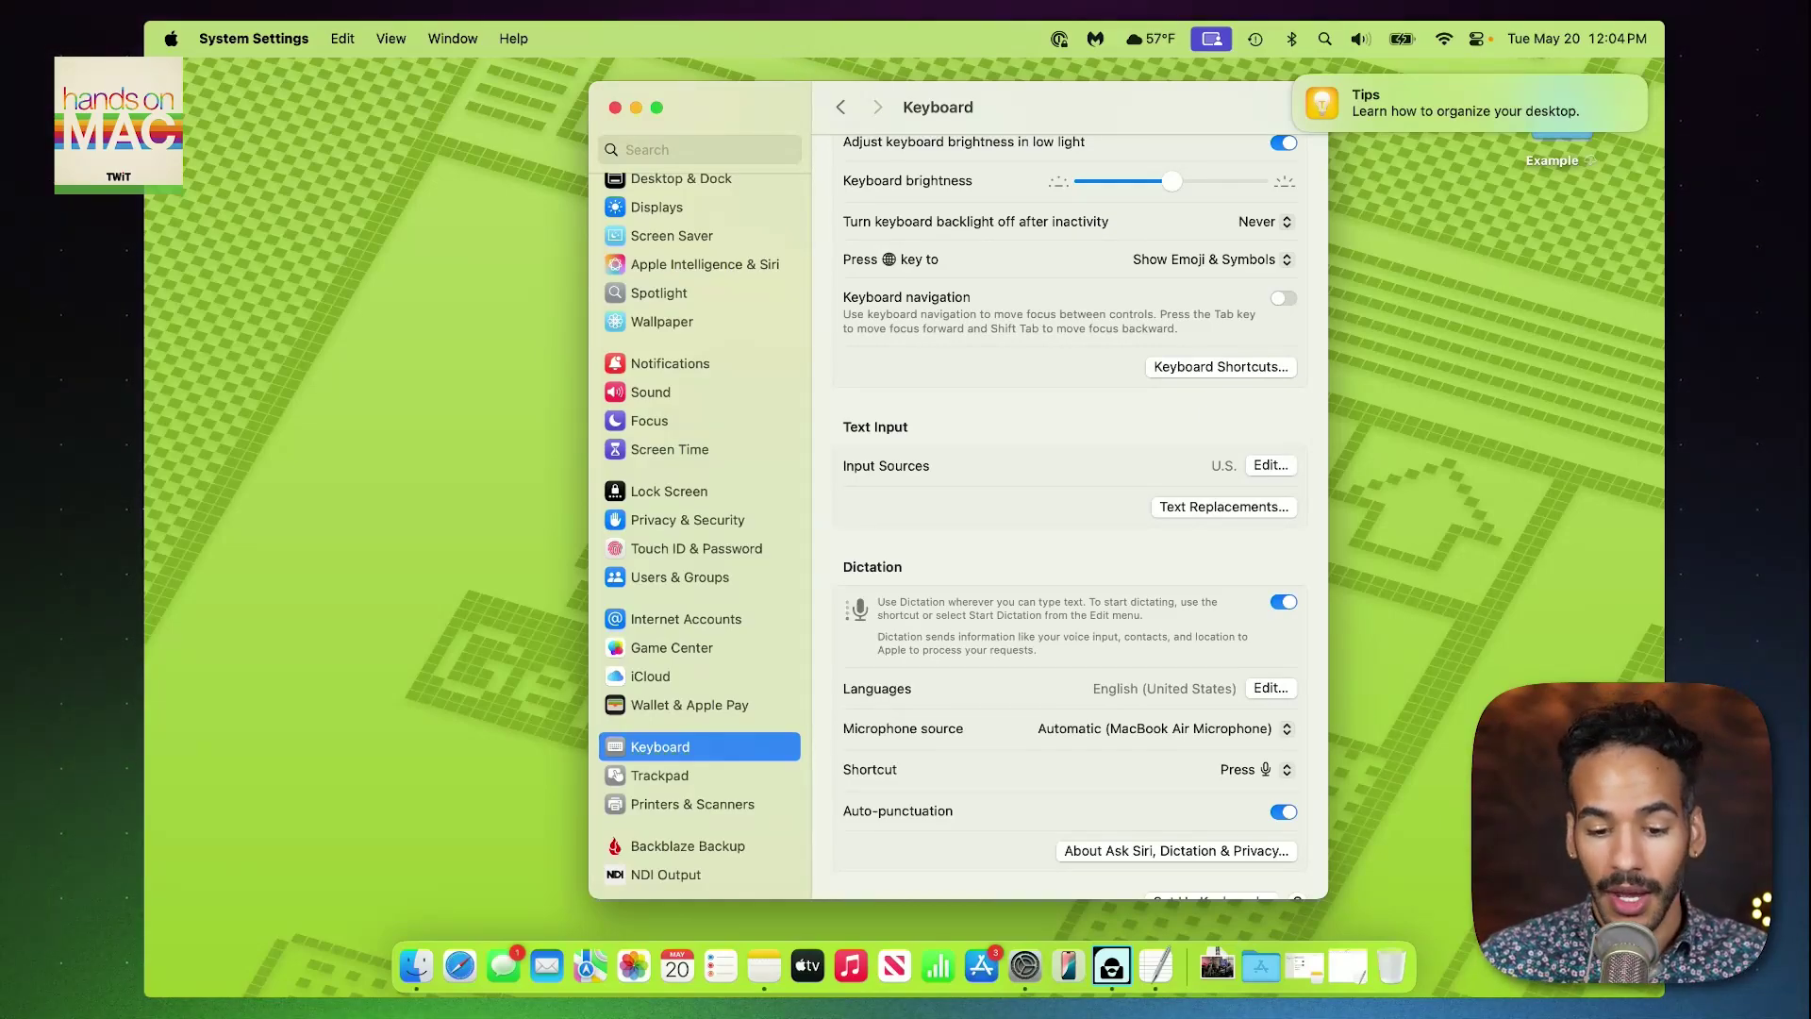
pyautogui.click(1253, 768)
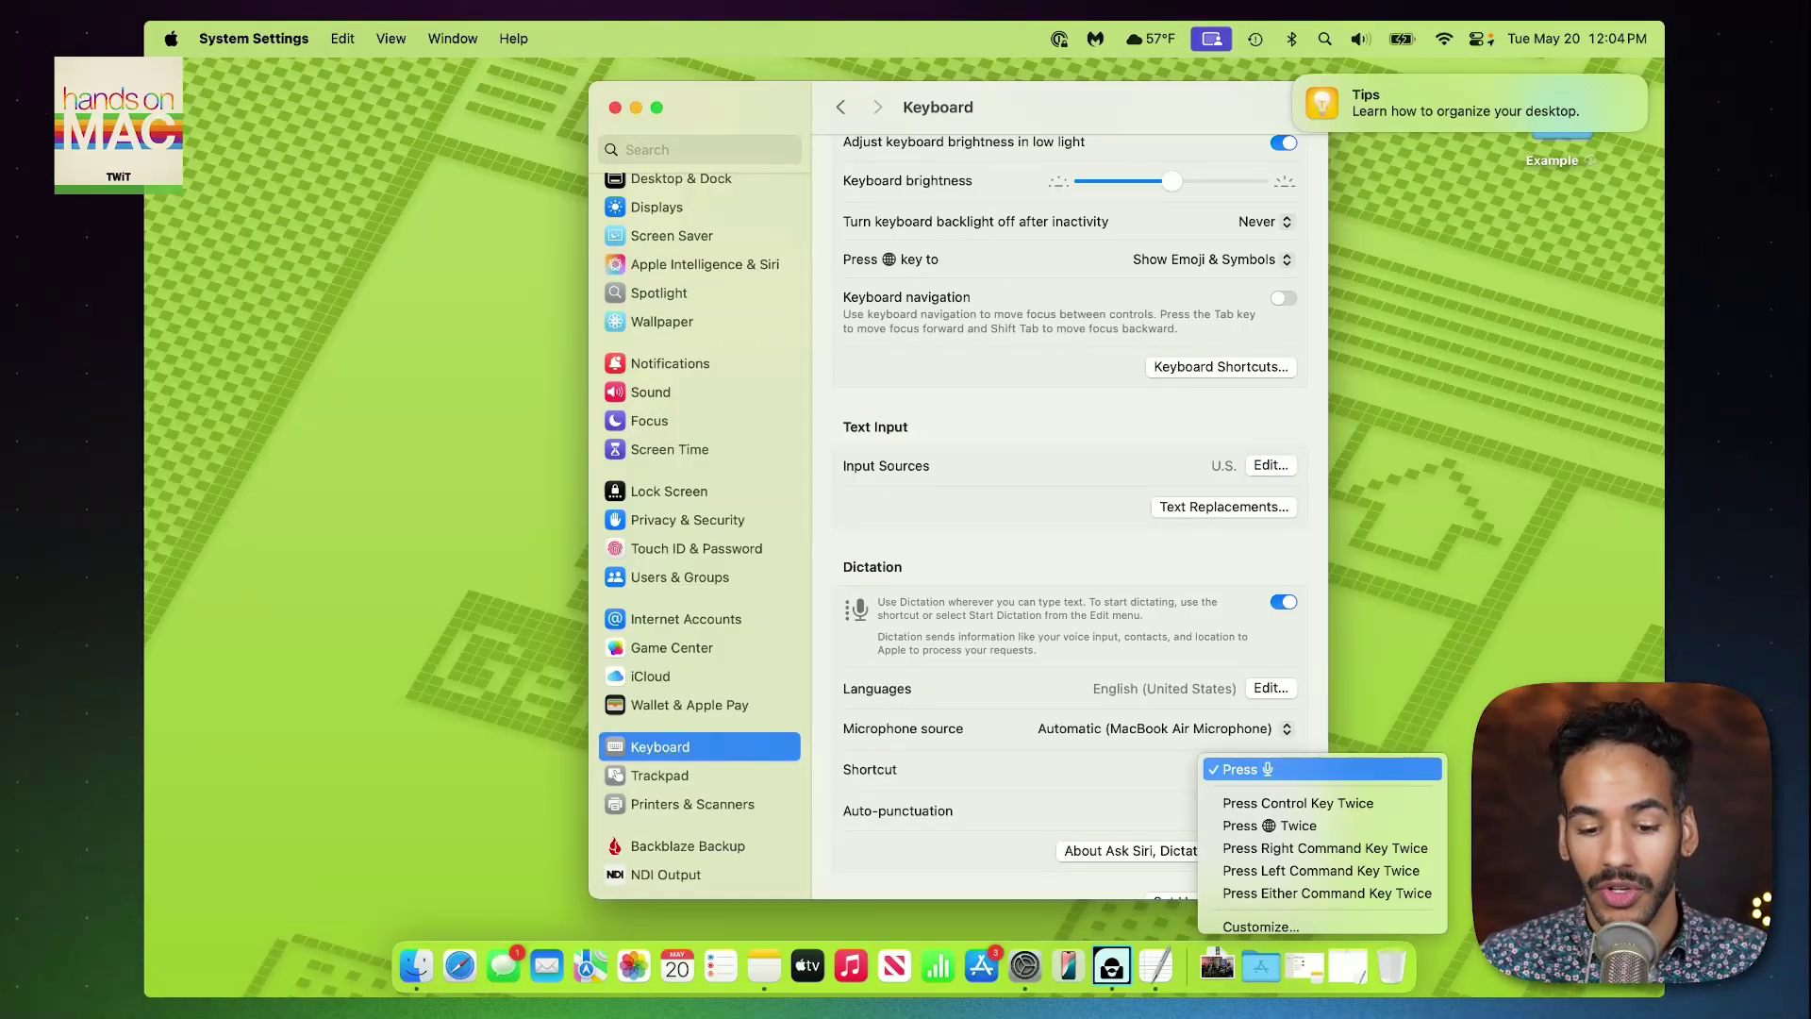
pyautogui.press('Escape')
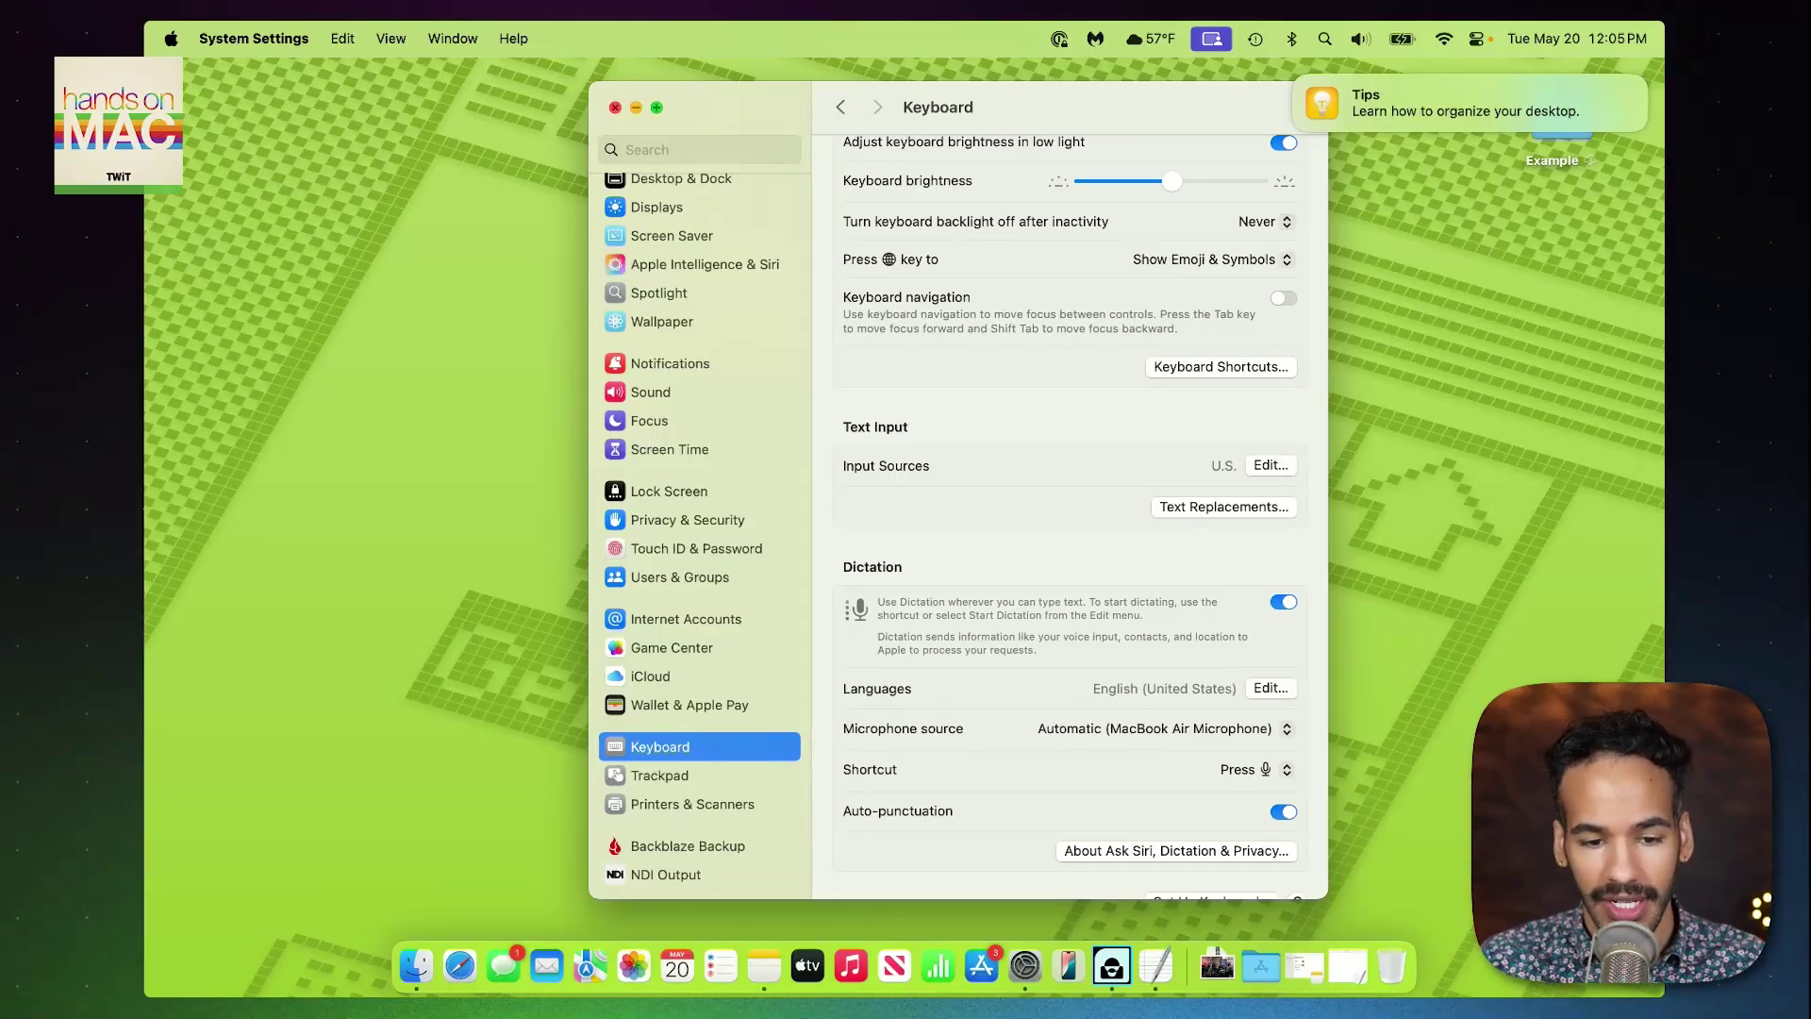
pyautogui.press('super+q')
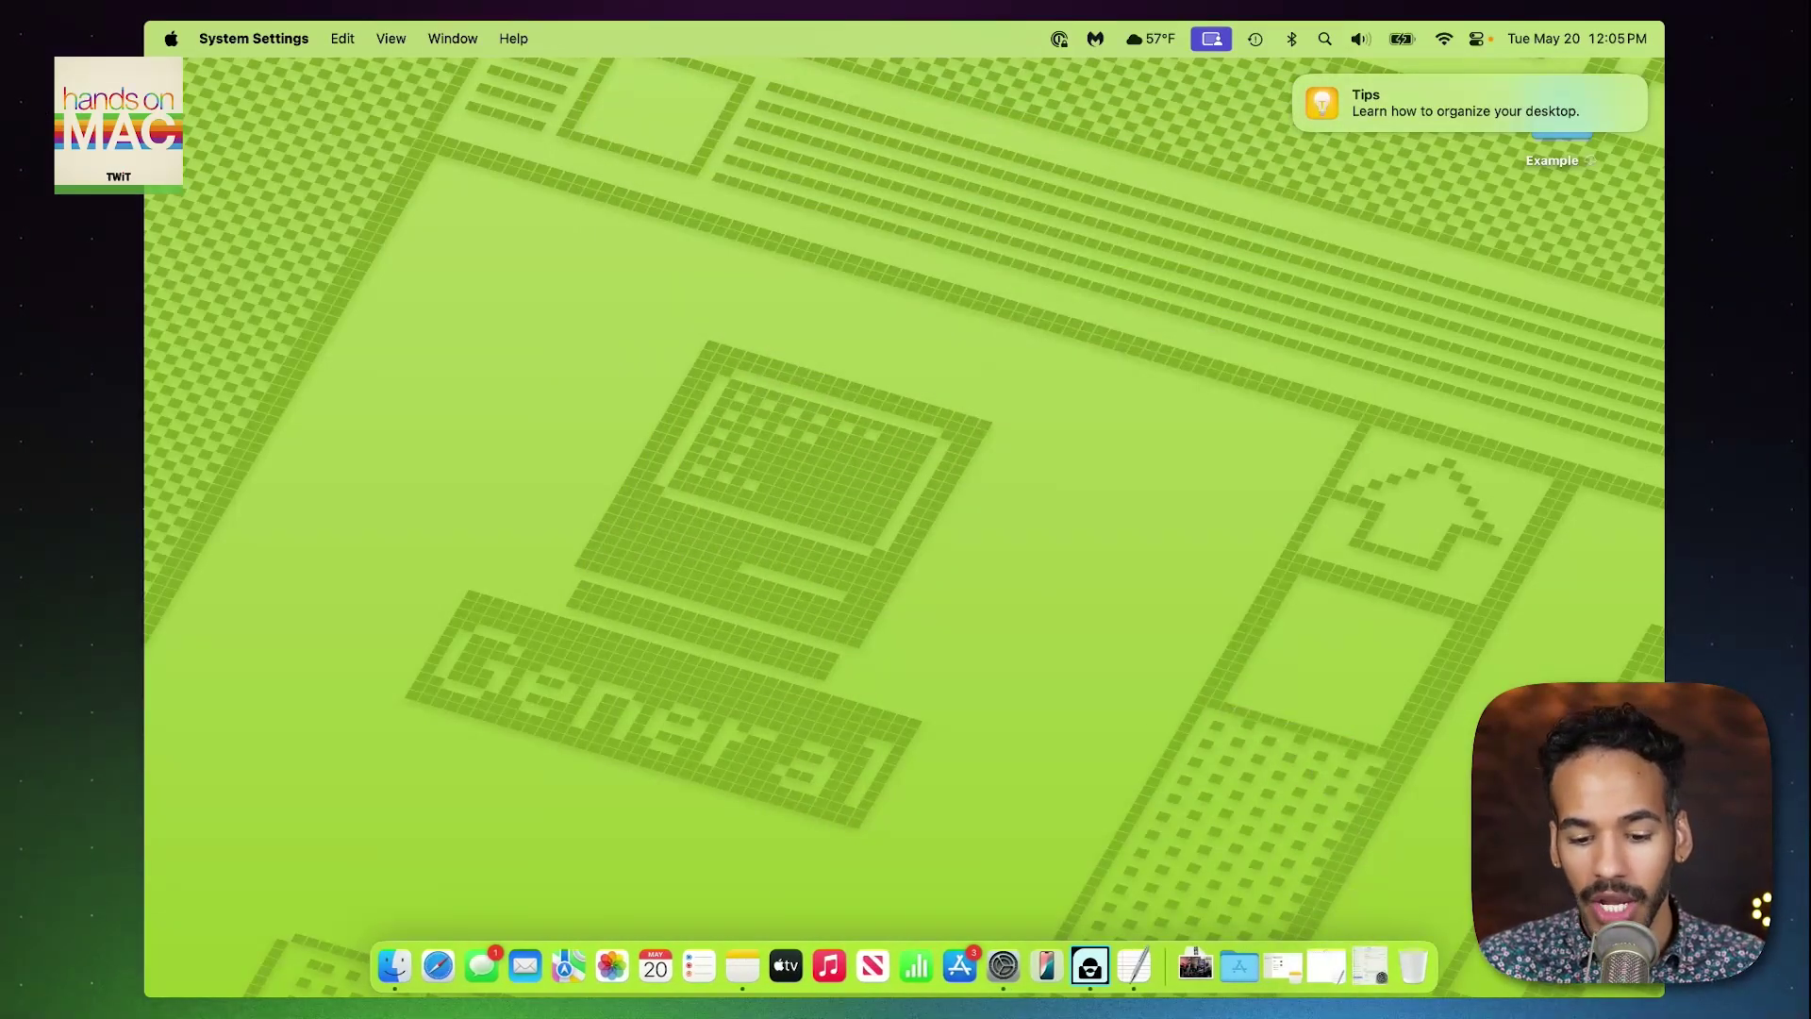
# Switch to the minimized blank TextEdit document and dictate a paragraph about adding punctuation, followed by a line of punctuation marks
pyautogui.click(1326, 964)
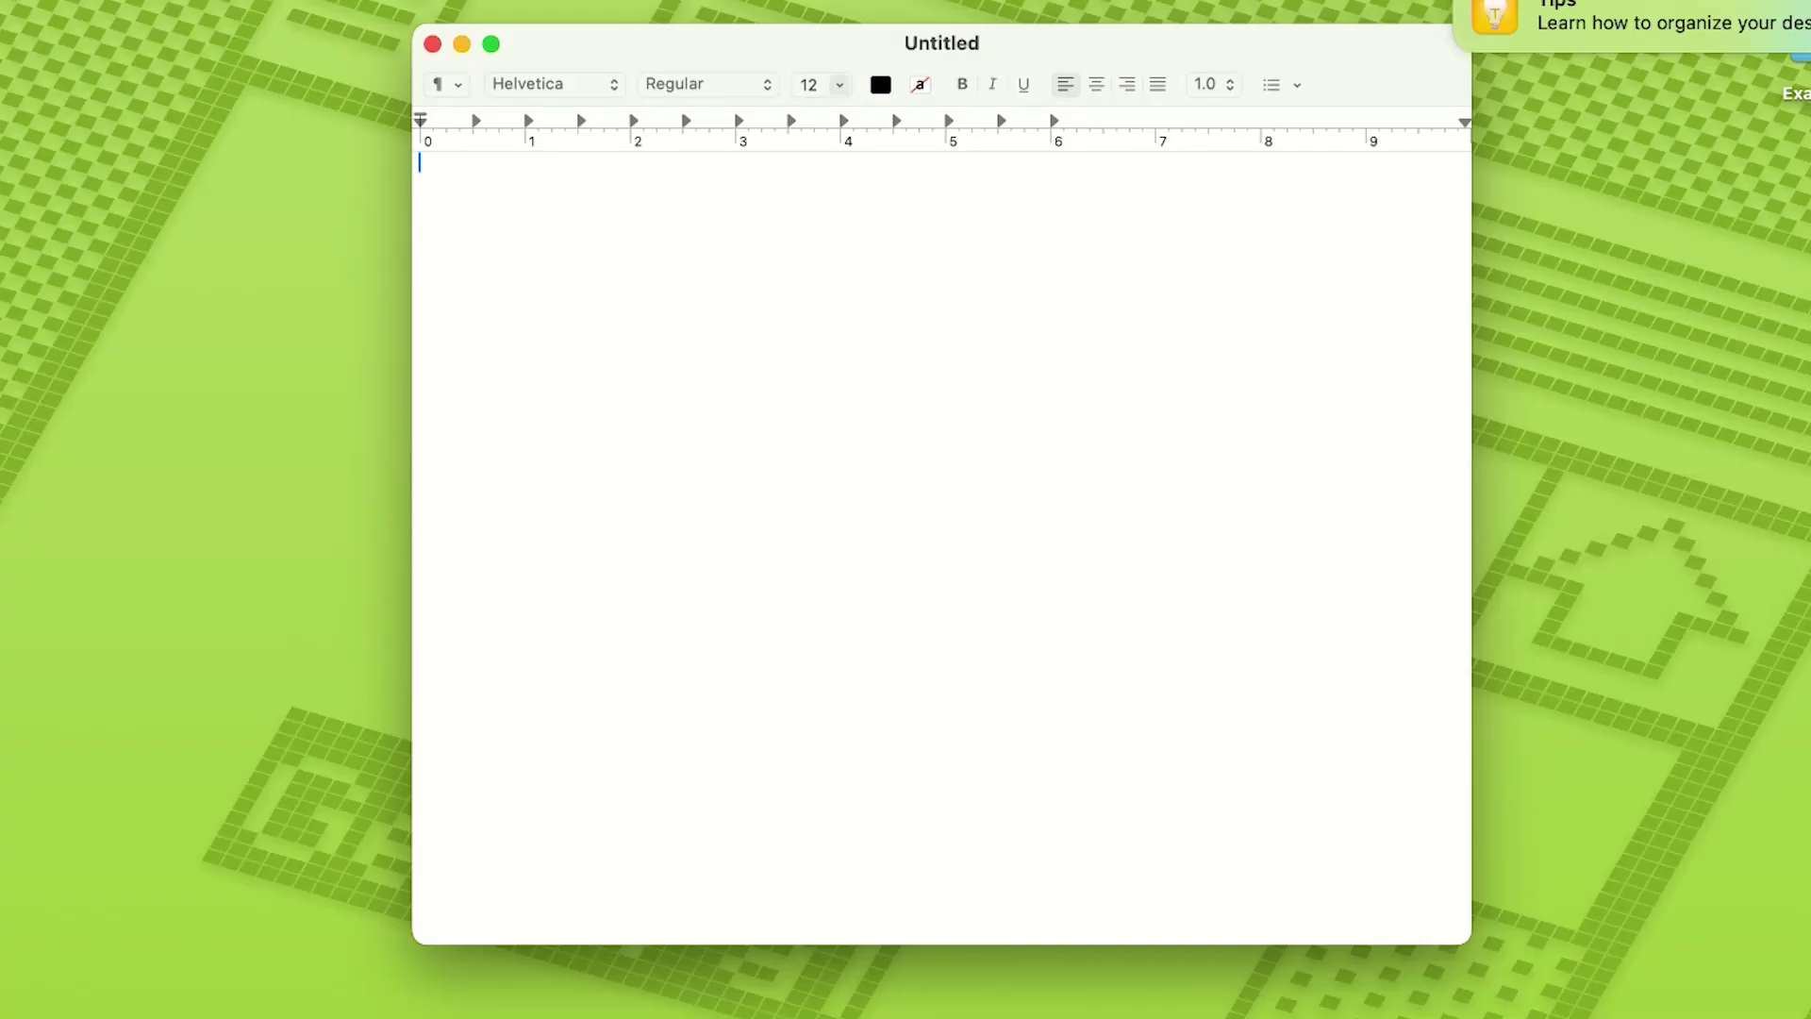
pyautogui.press('F5')
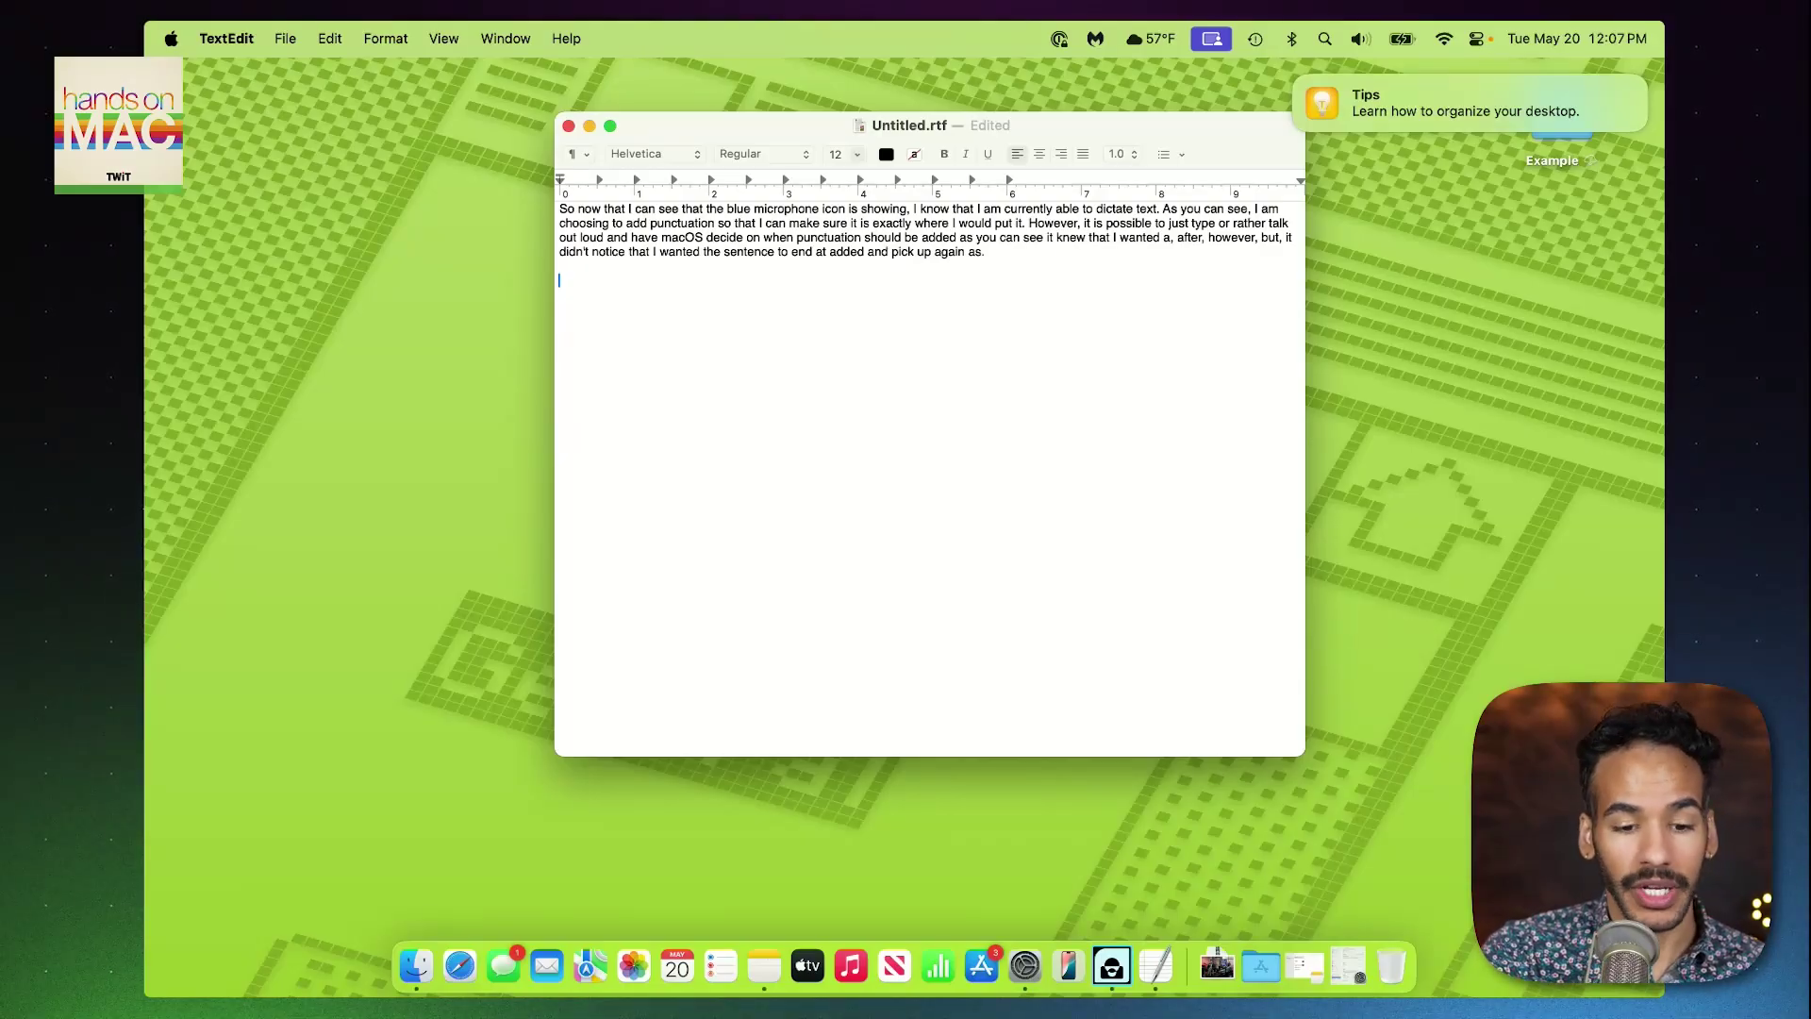
pyautogui.press('F5')
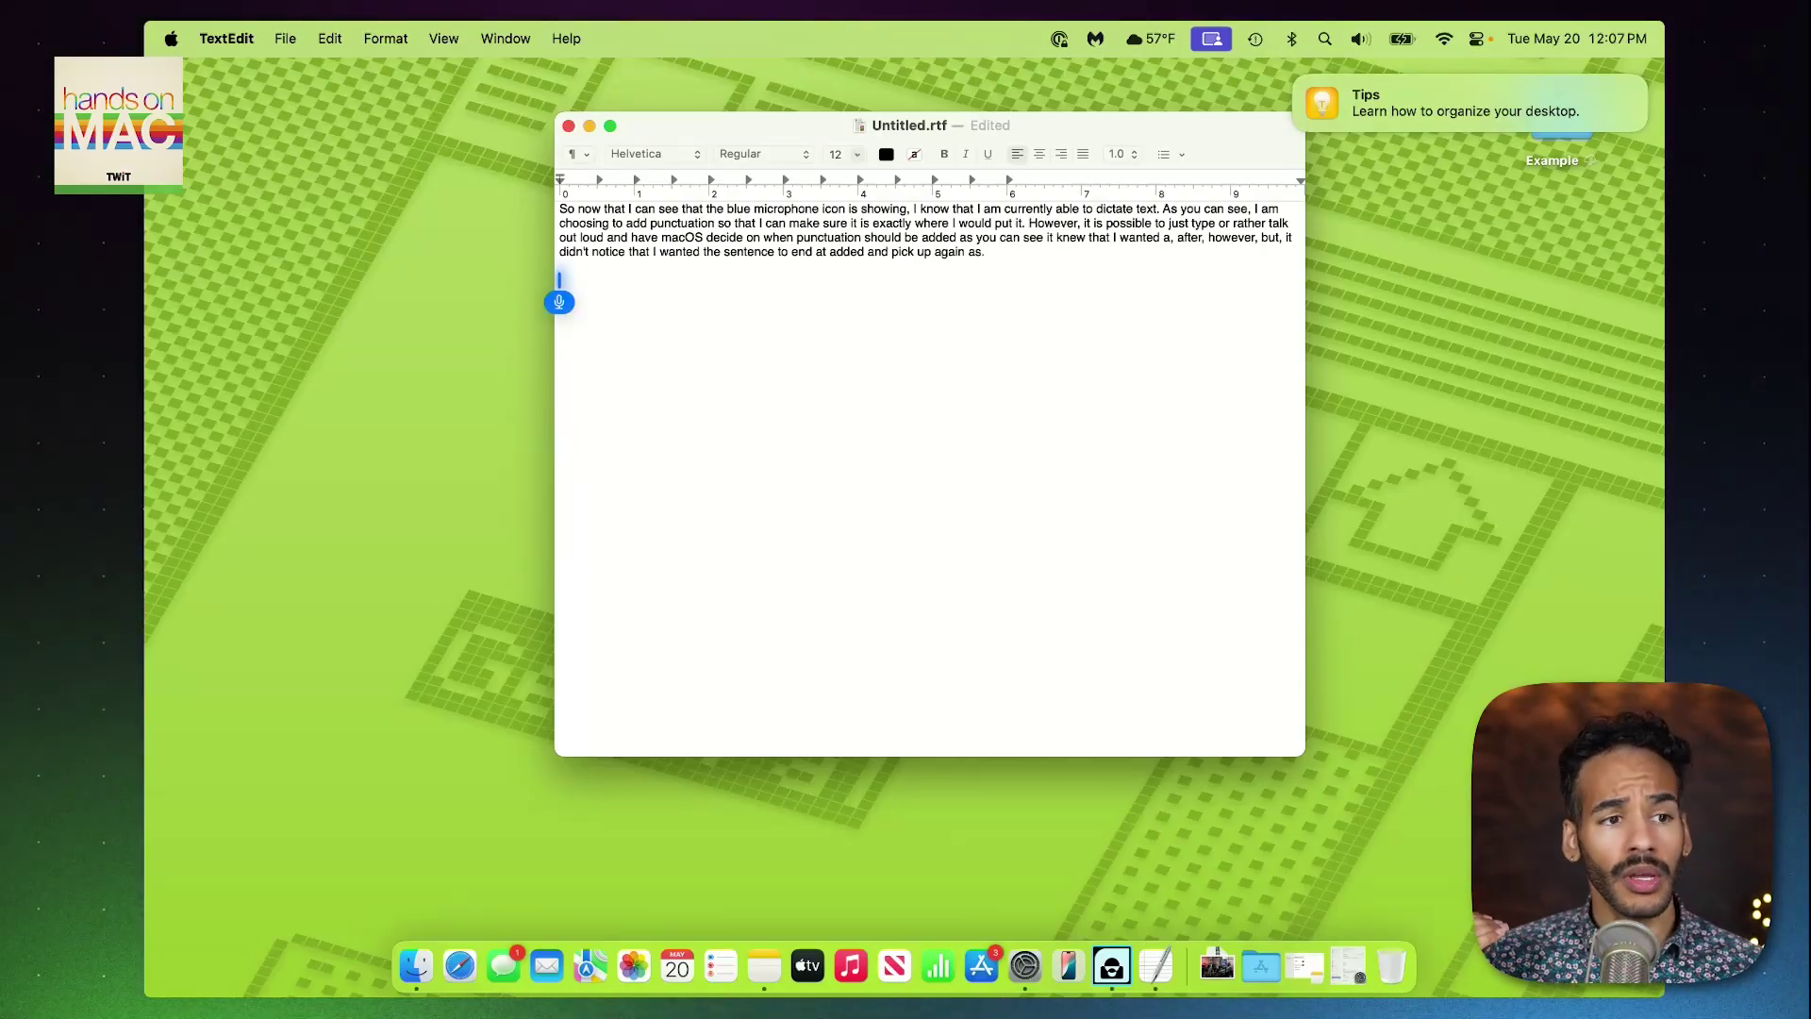
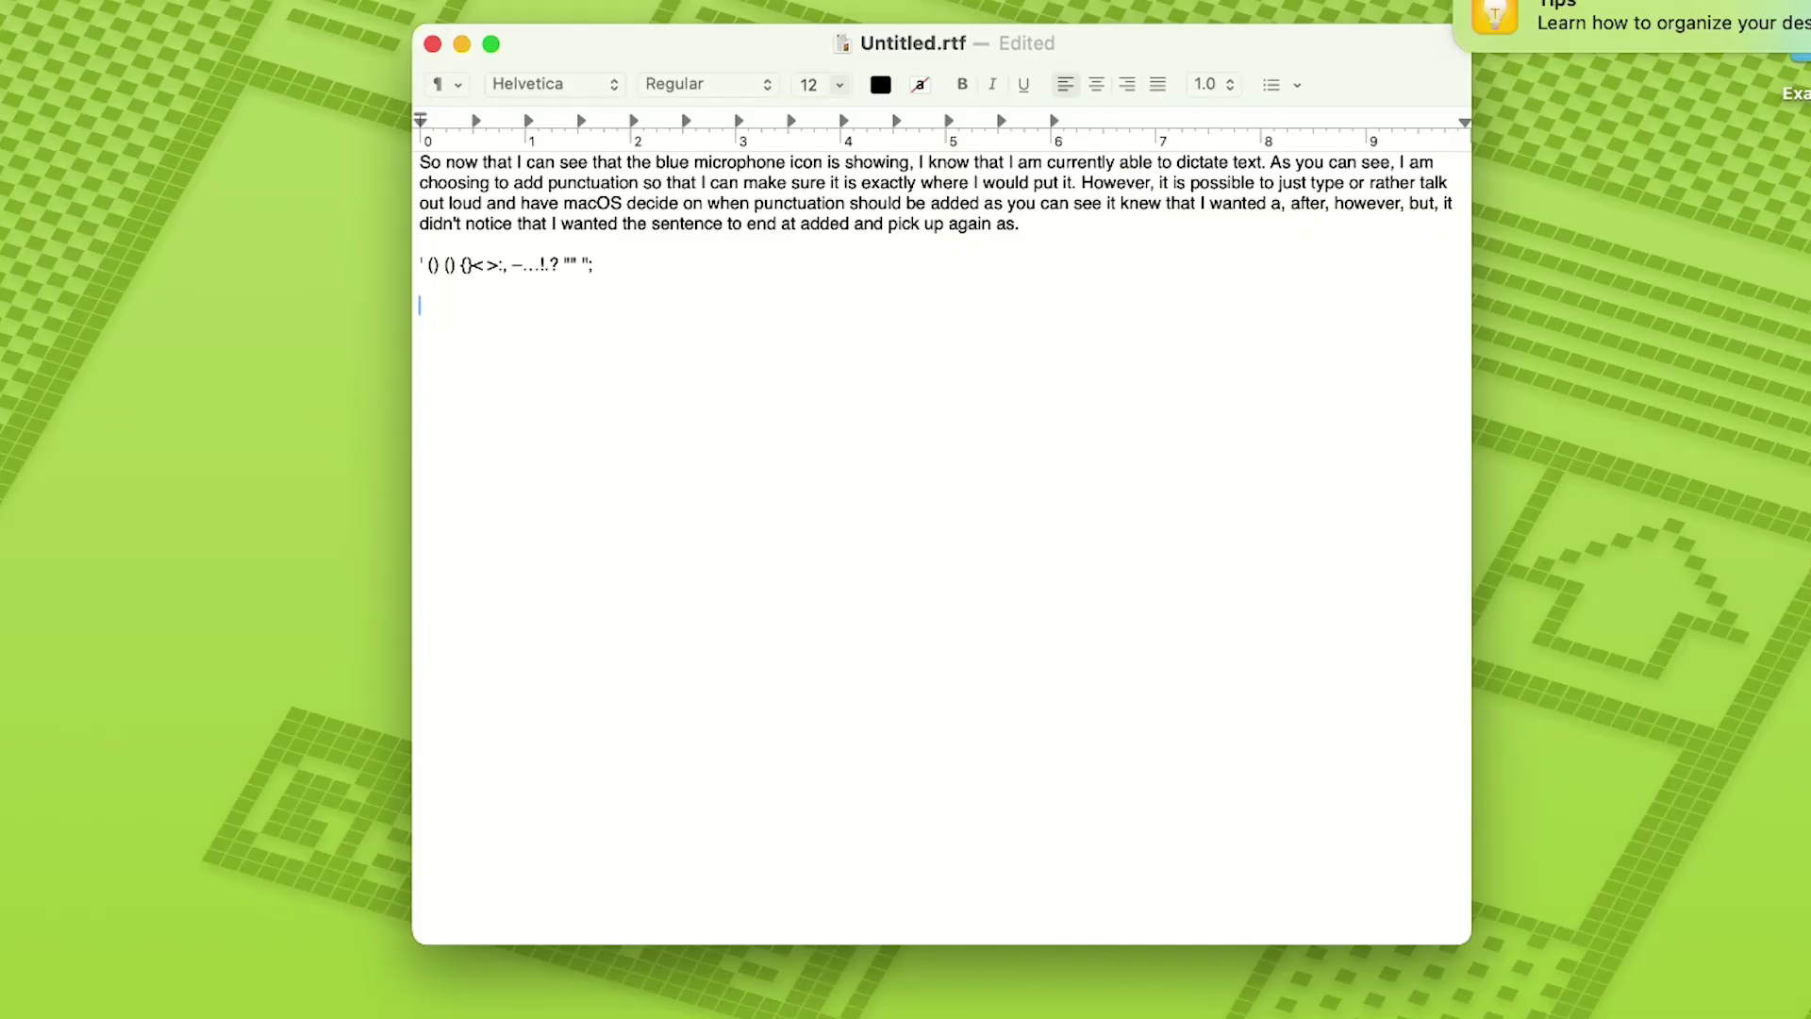
# Restart dictation on the new line and dictate "GON' (what that means is going, but without the full word)."
pyautogui.press('F5')
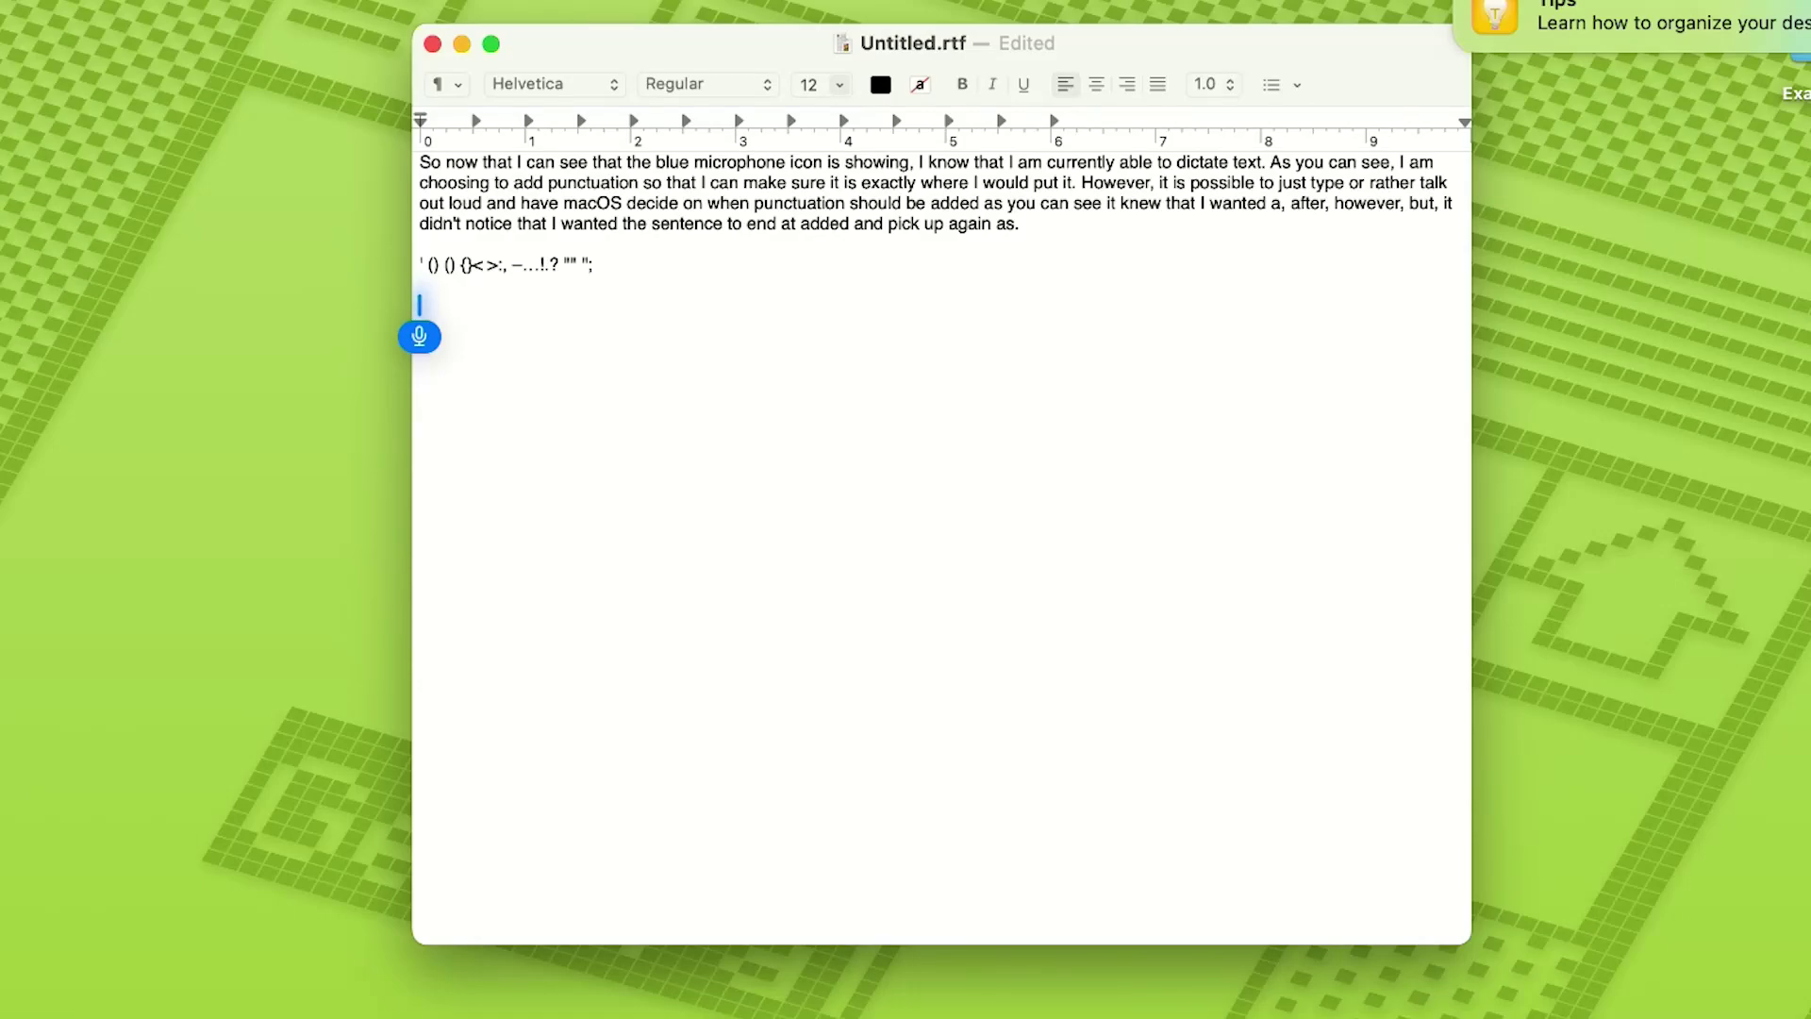
pyautogui.press('Escape')
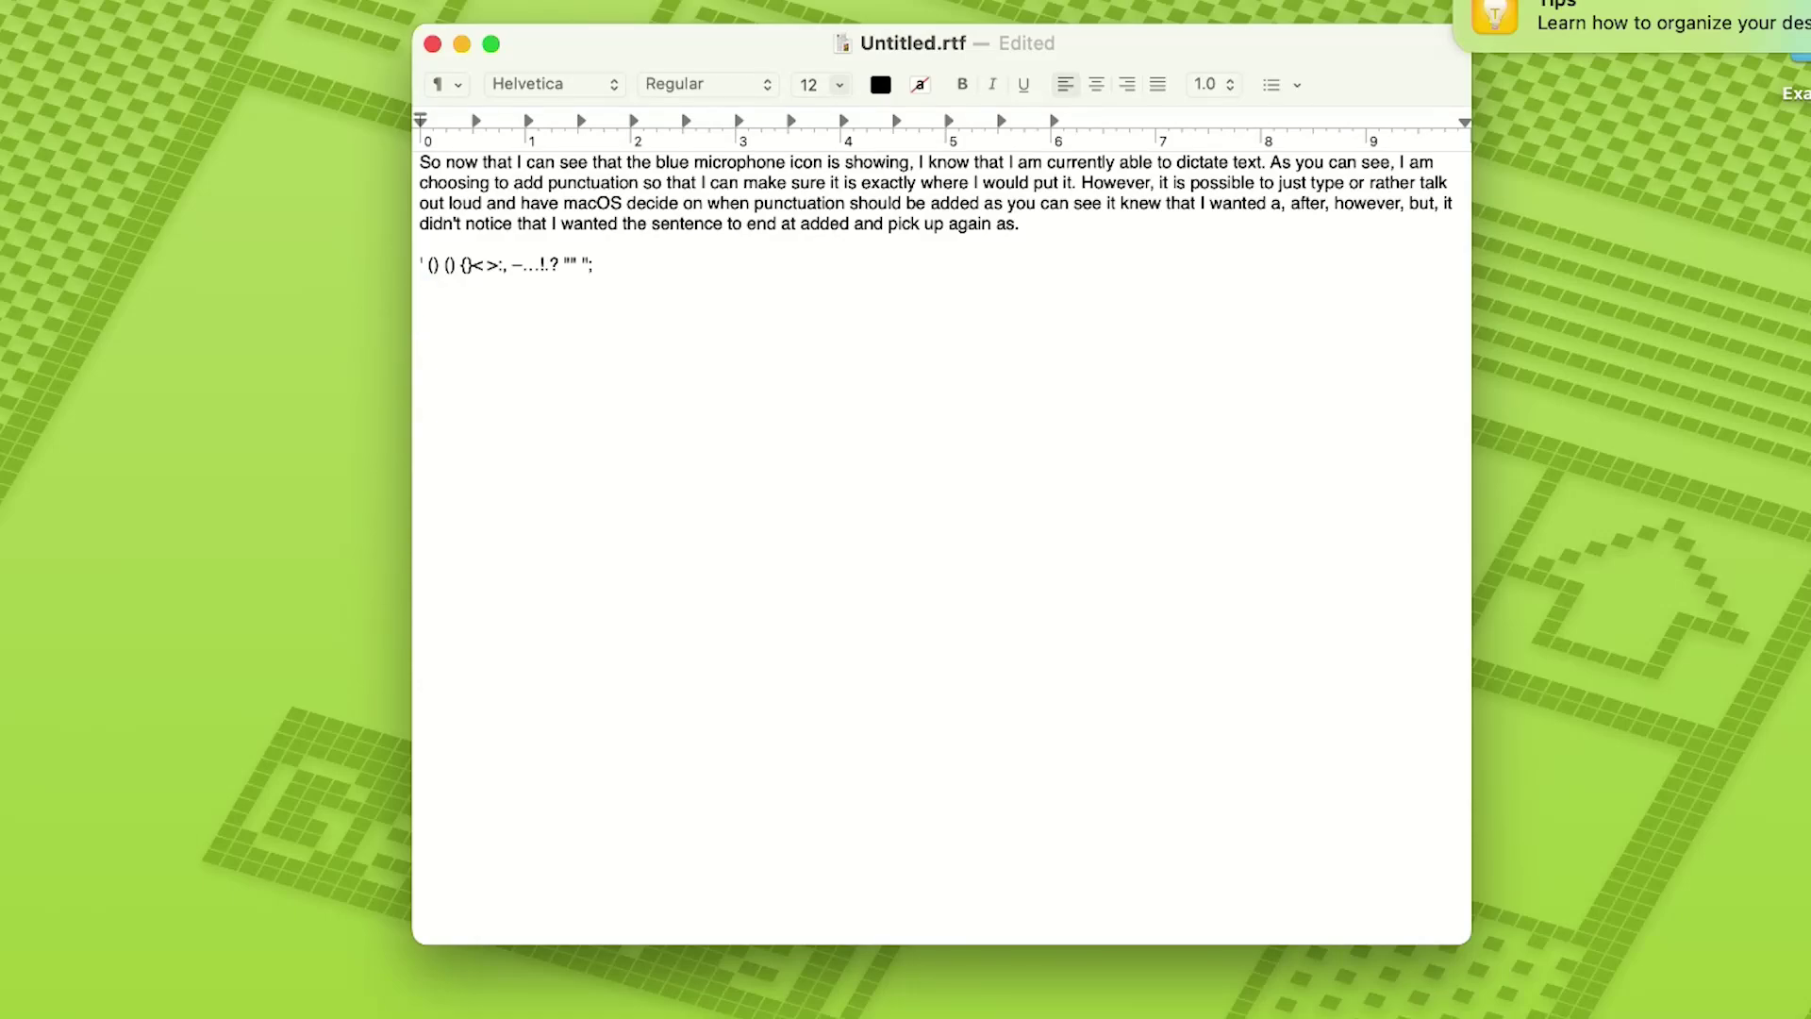
pyautogui.press('fn')
pyautogui.press('fn')
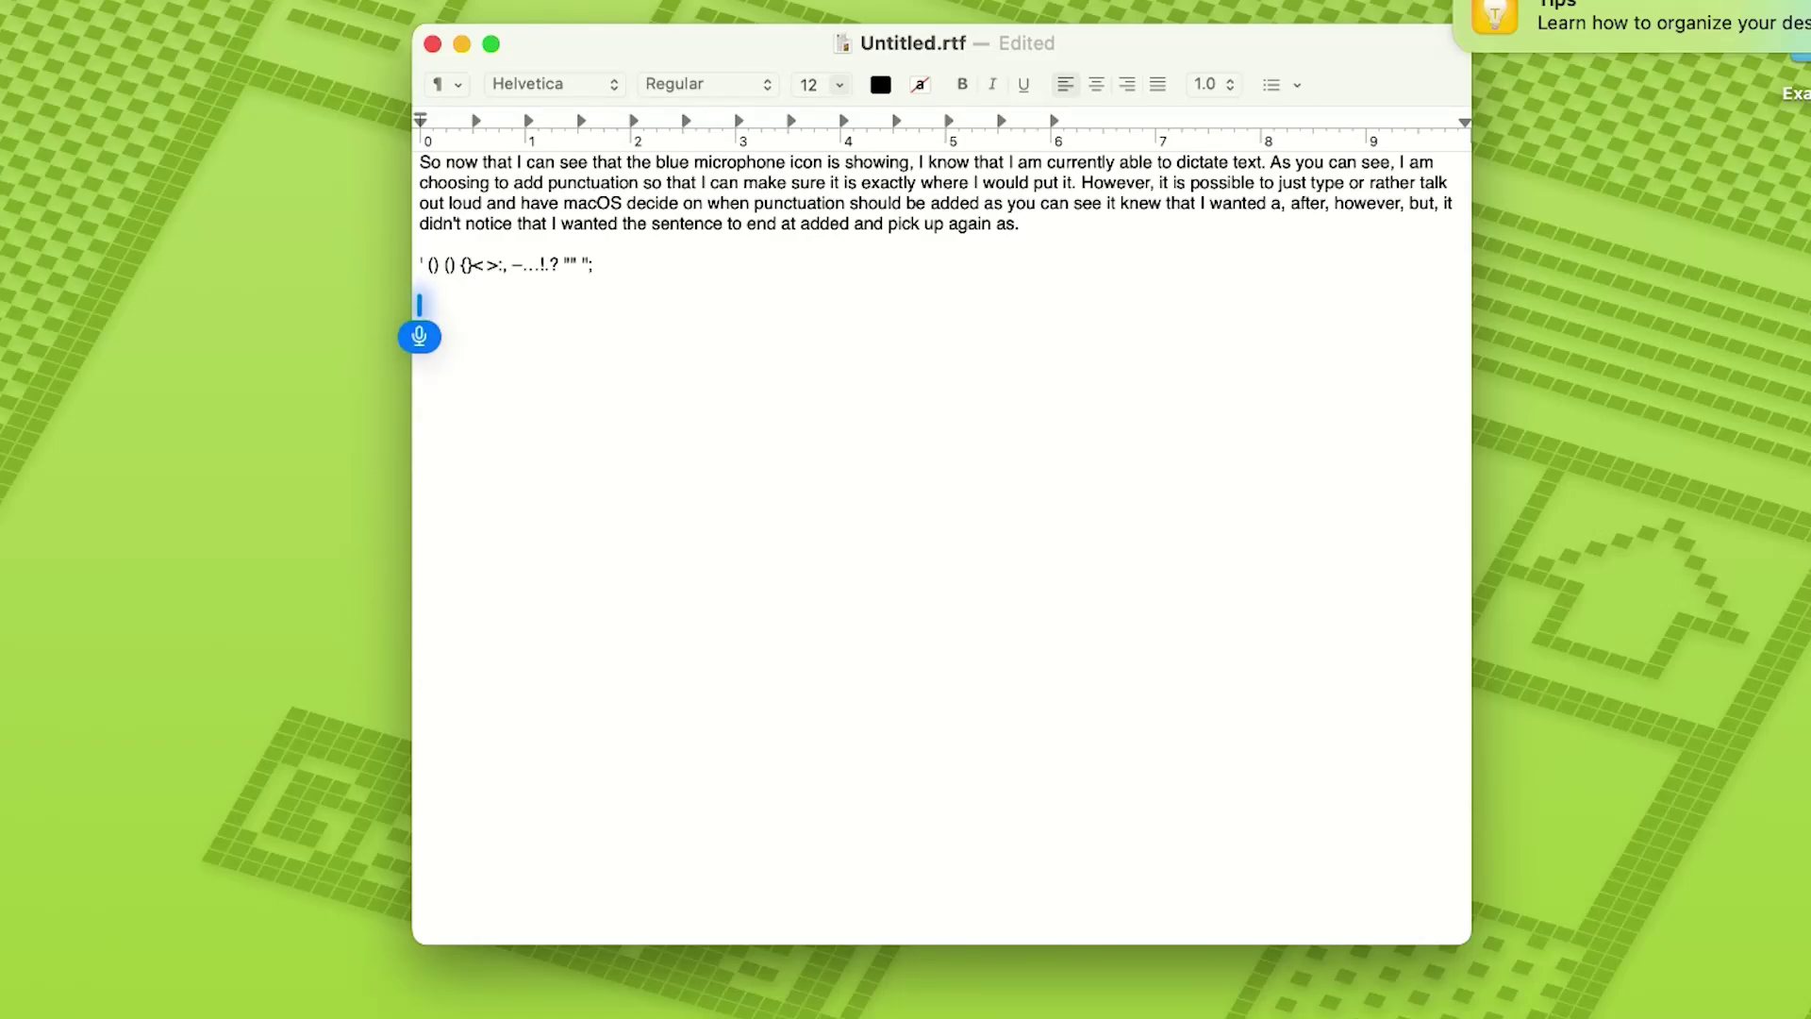
pyautogui.write("GON's")
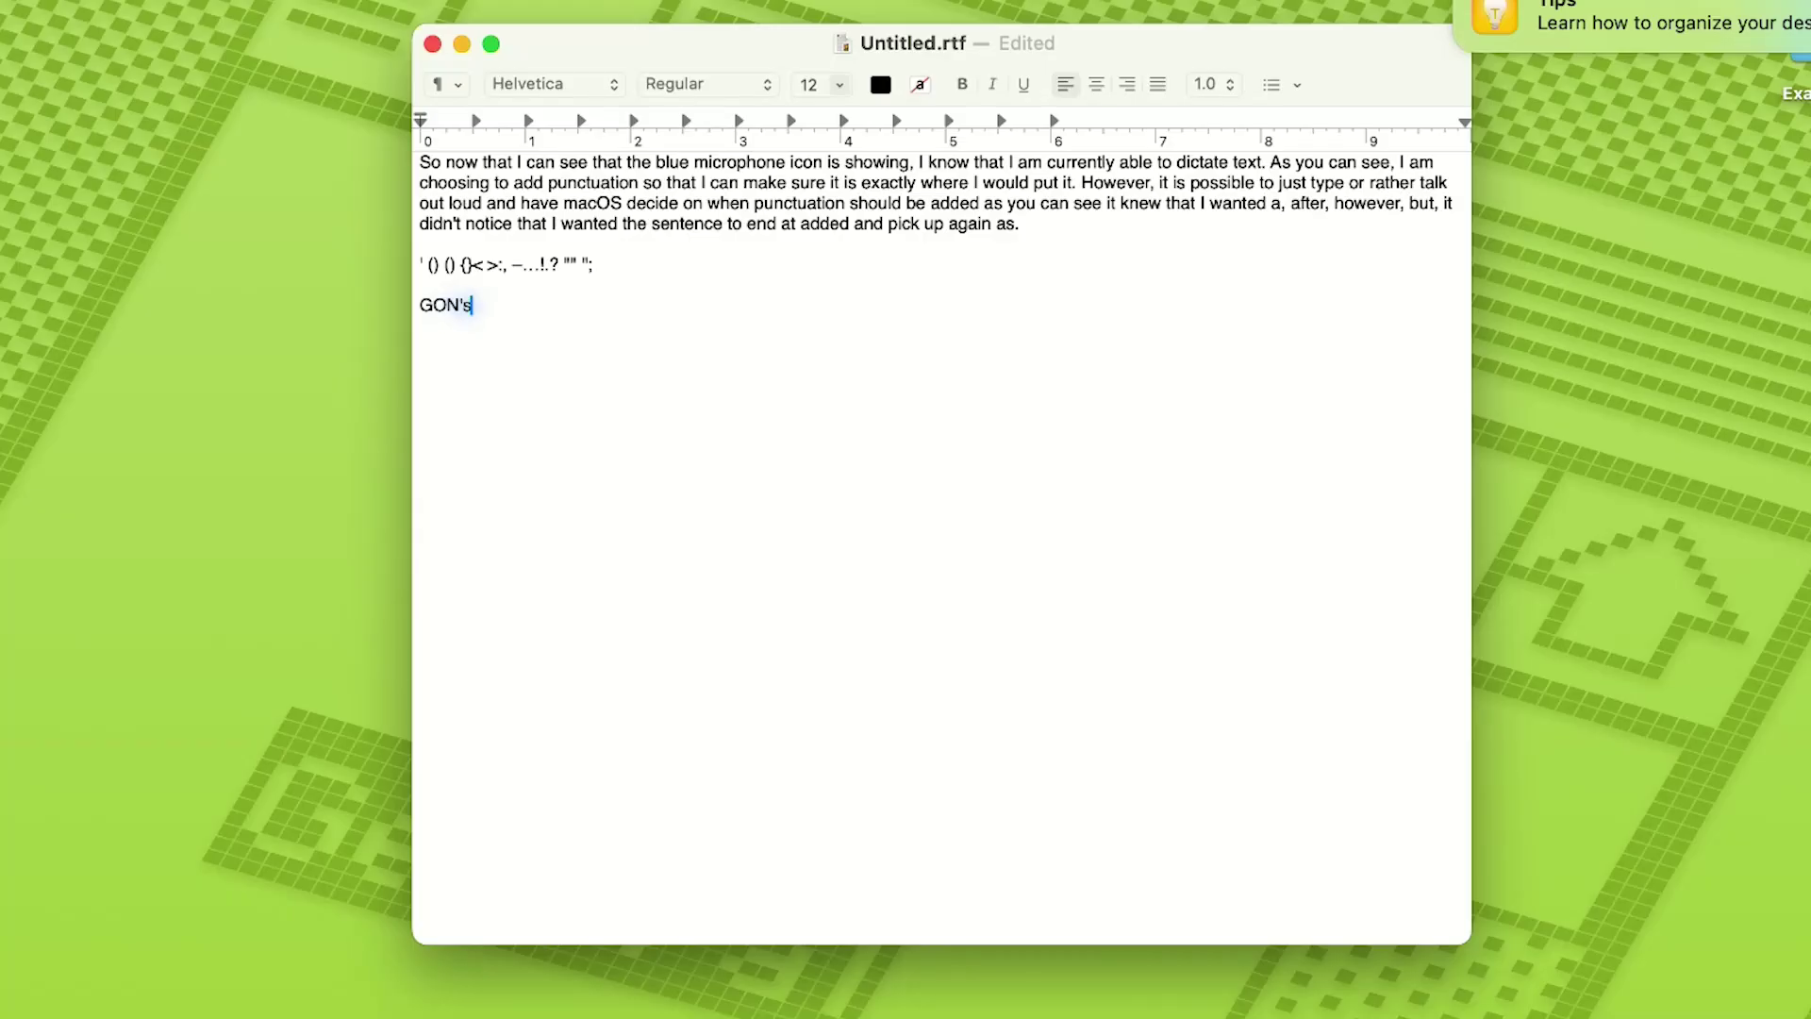
pyautogui.press('BackSpace')
pyautogui.press('BackSpace')
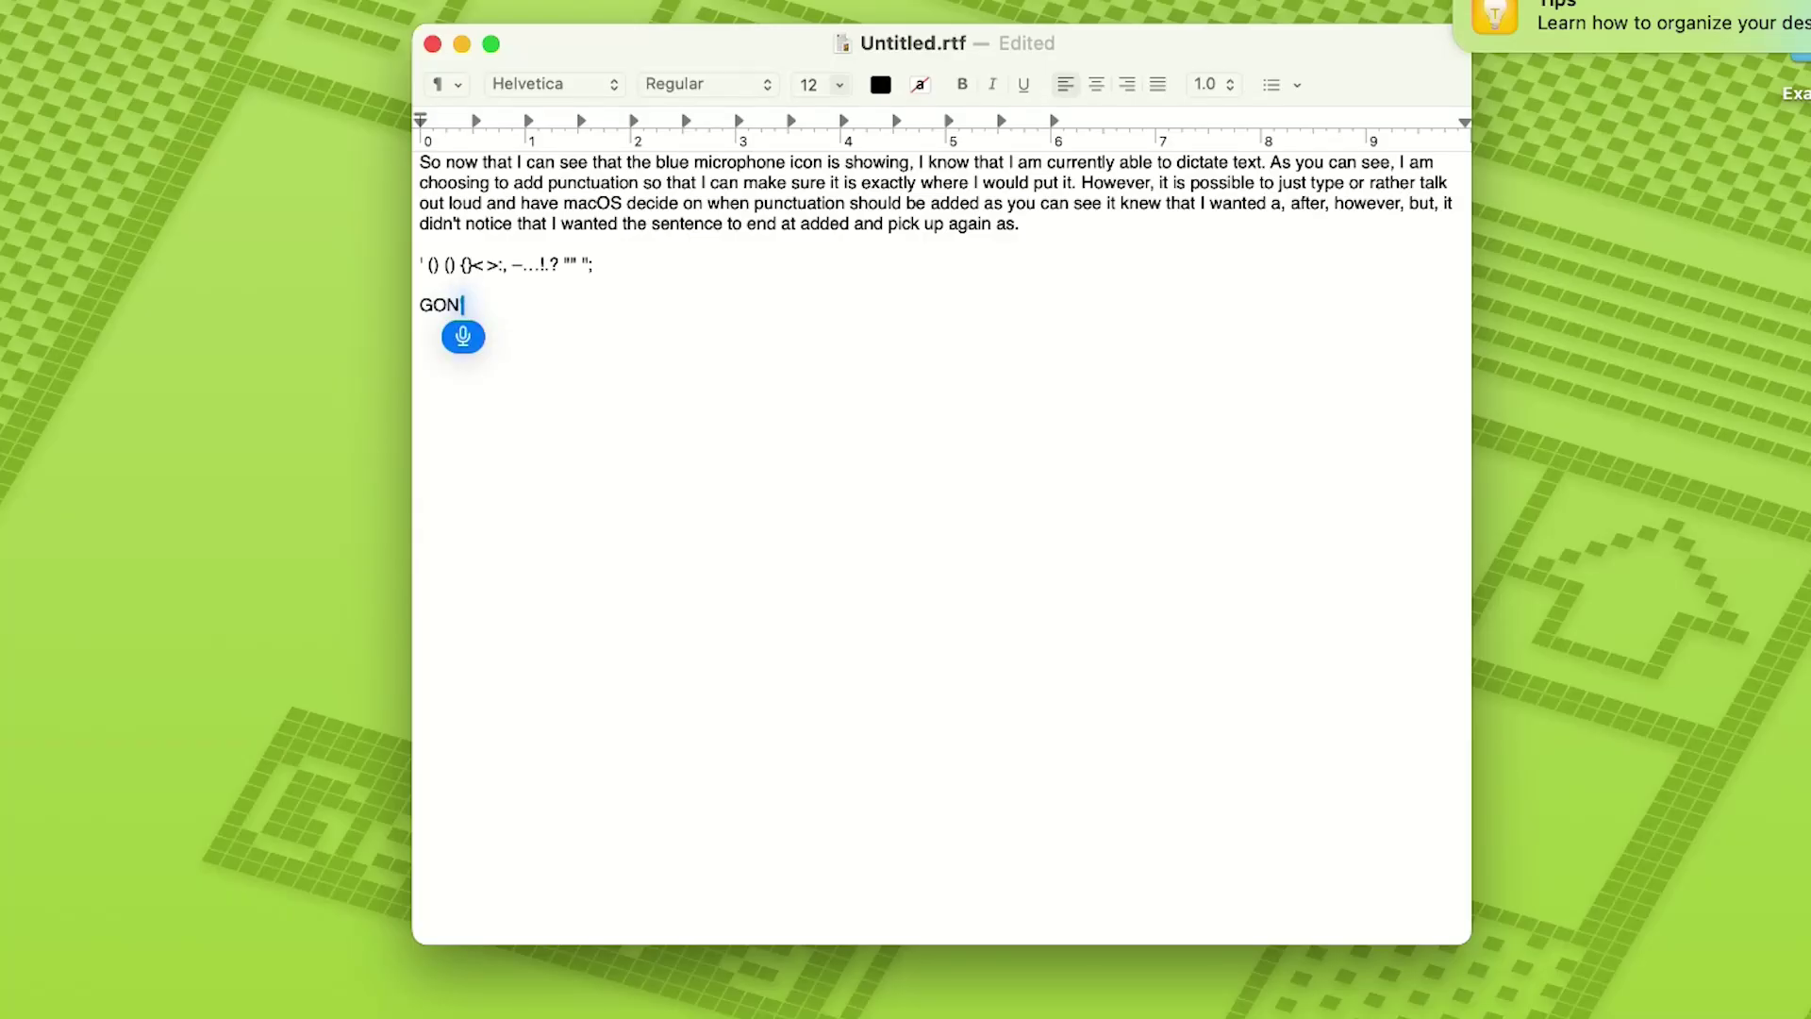
pyautogui.write("' (what")
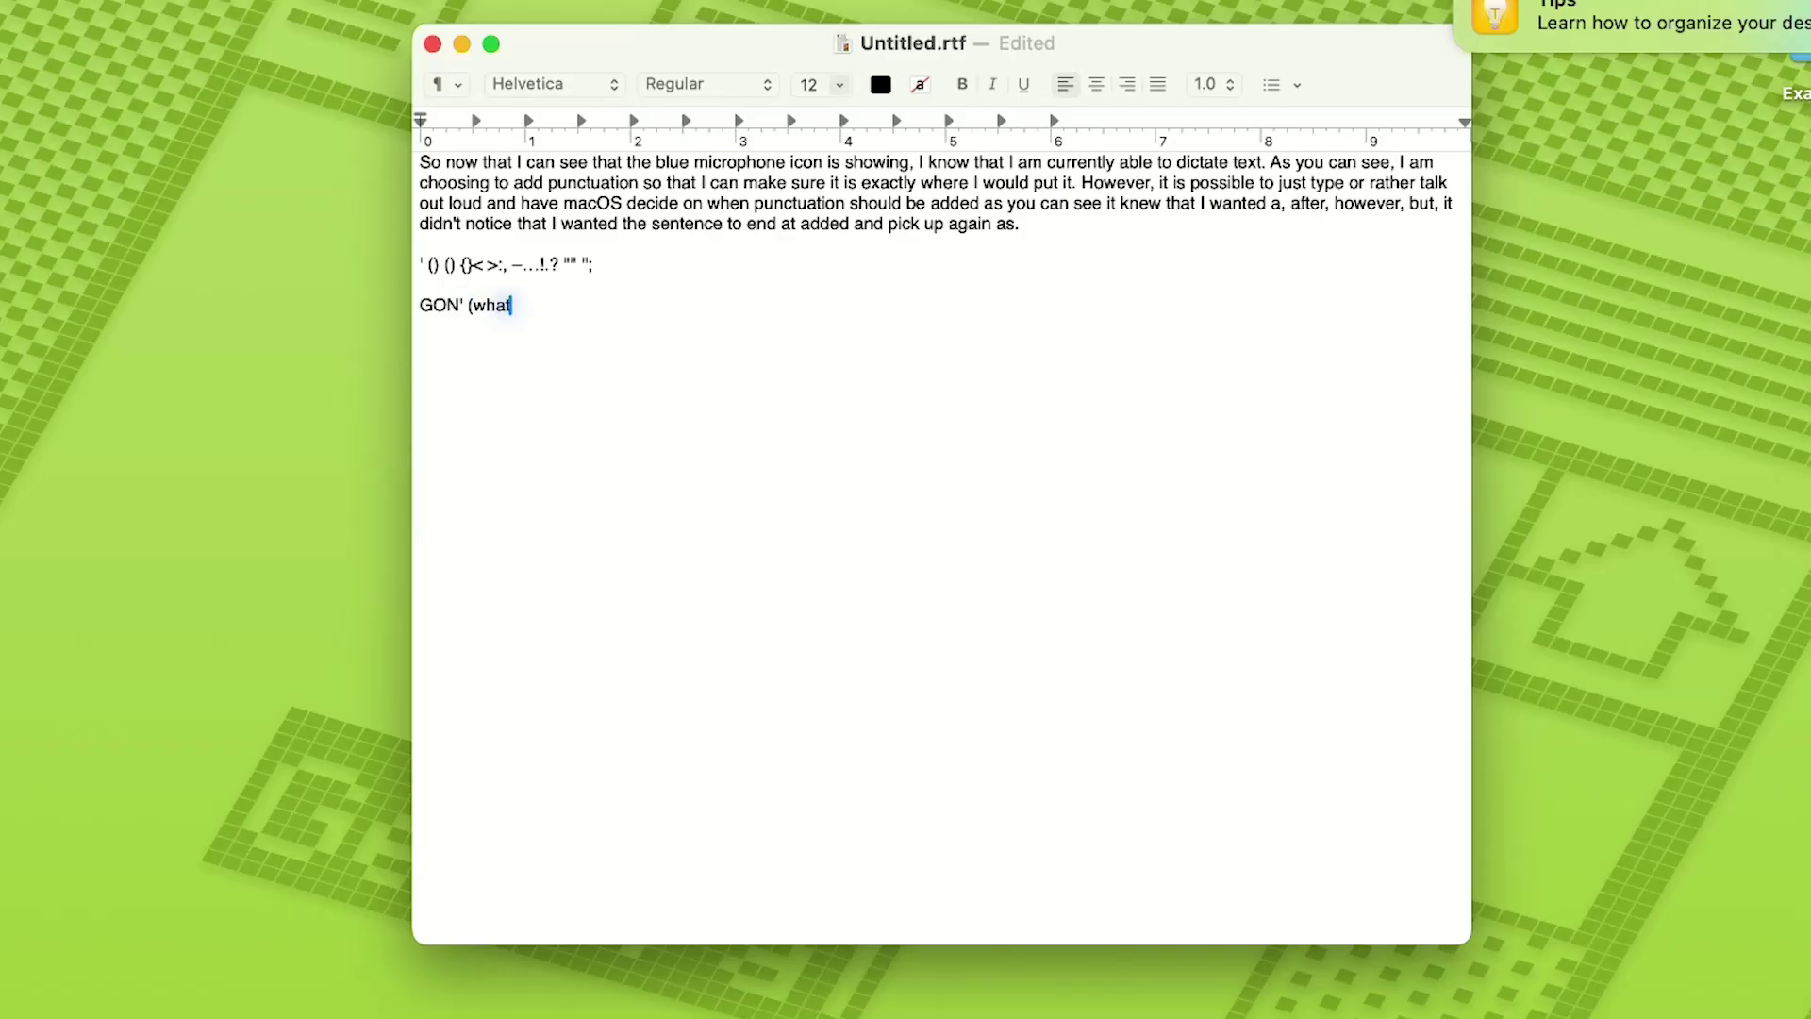
pyautogui.write(' that means is')
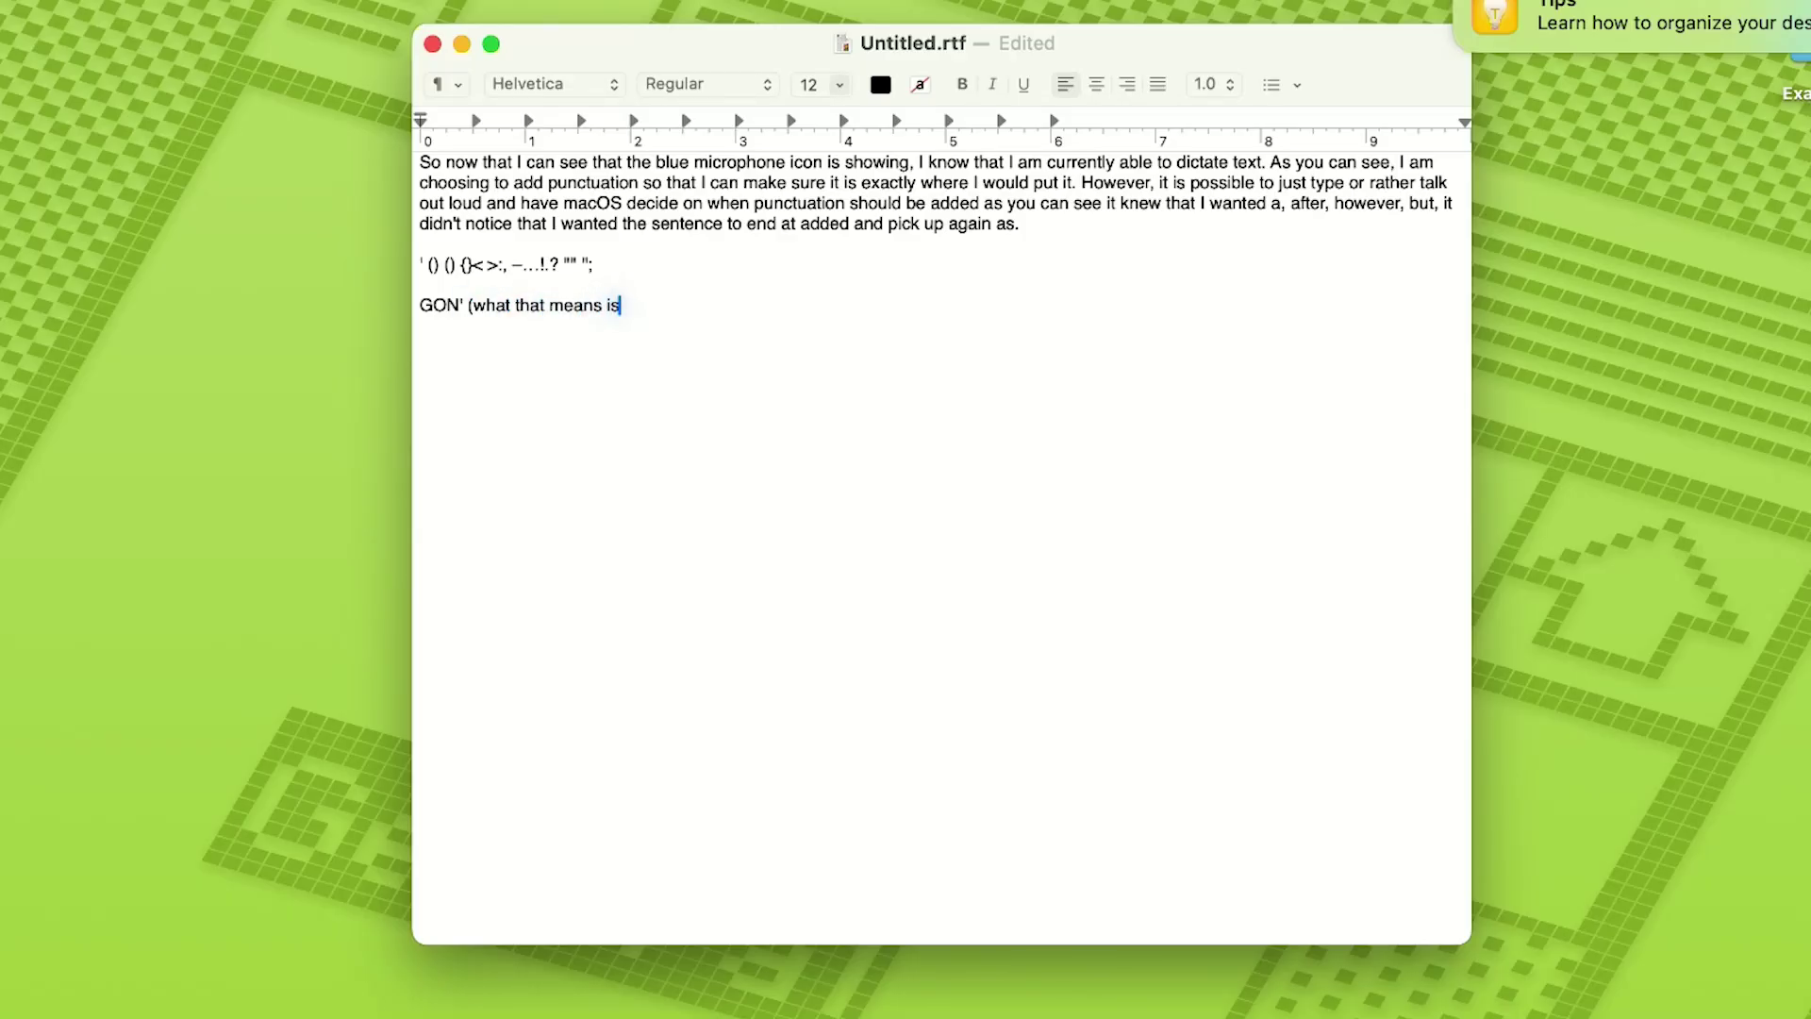
pyautogui.write(' going')
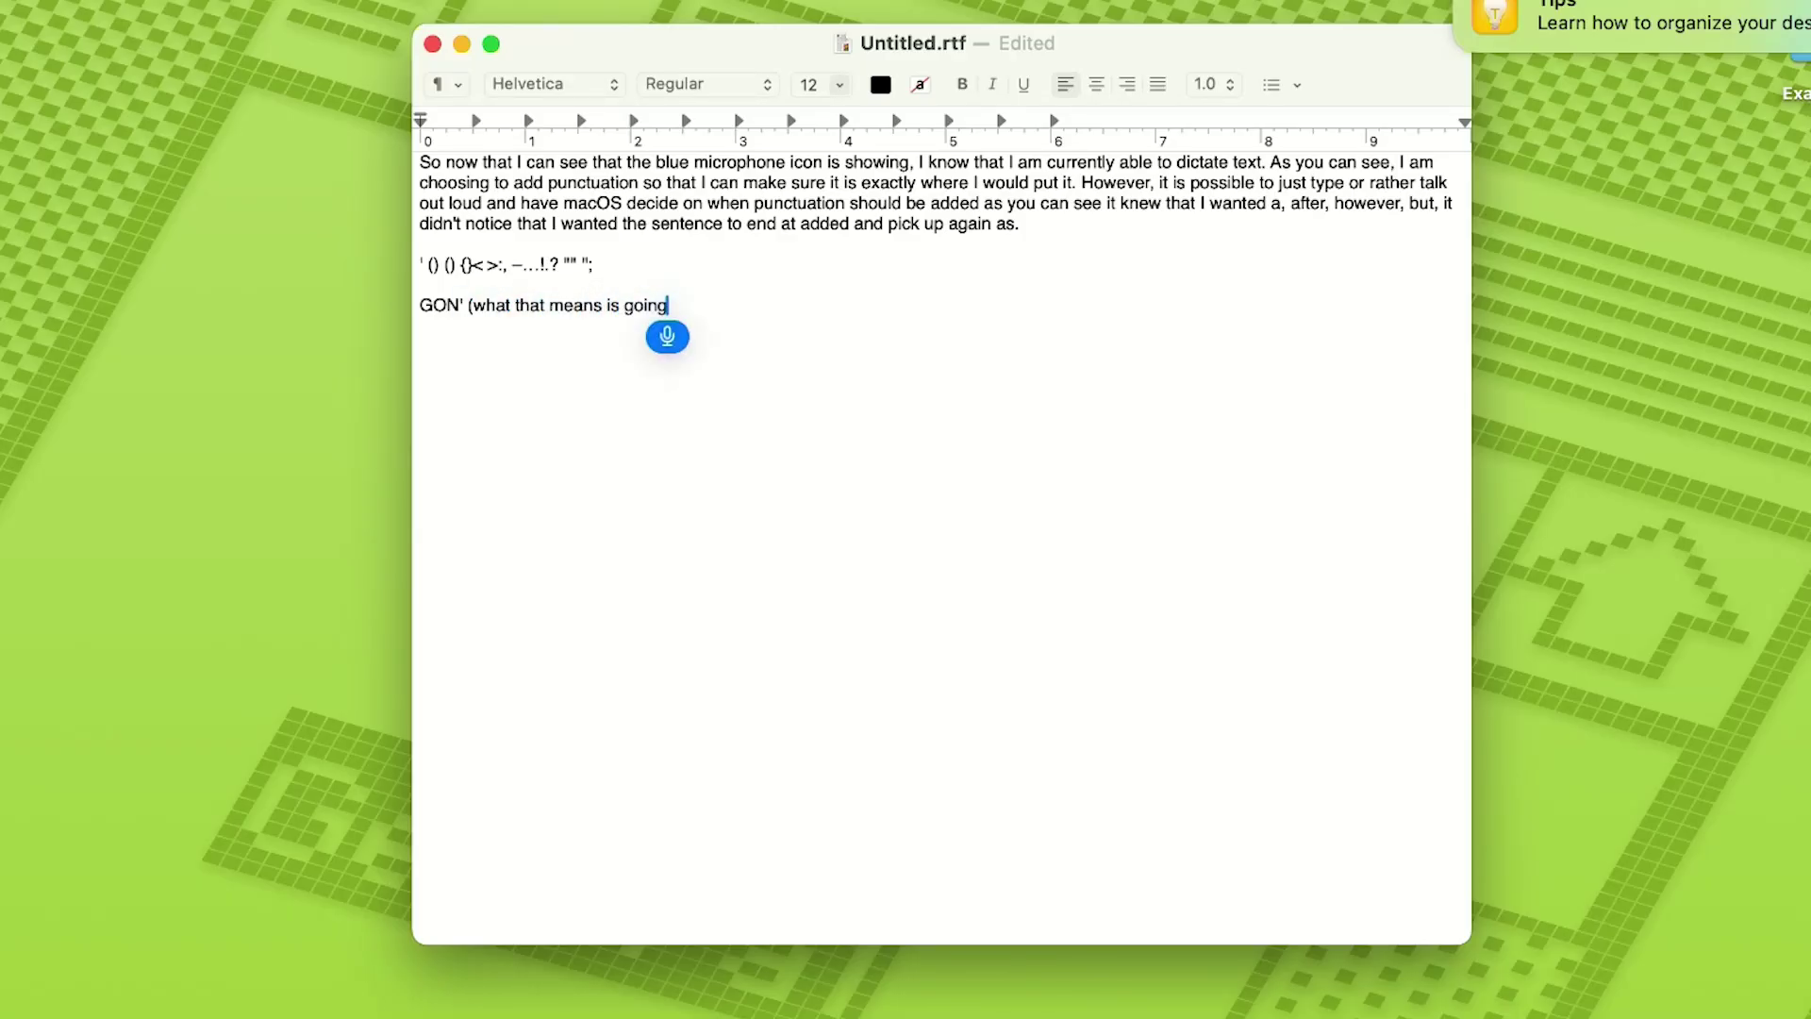
pyautogui.write(', but without the')
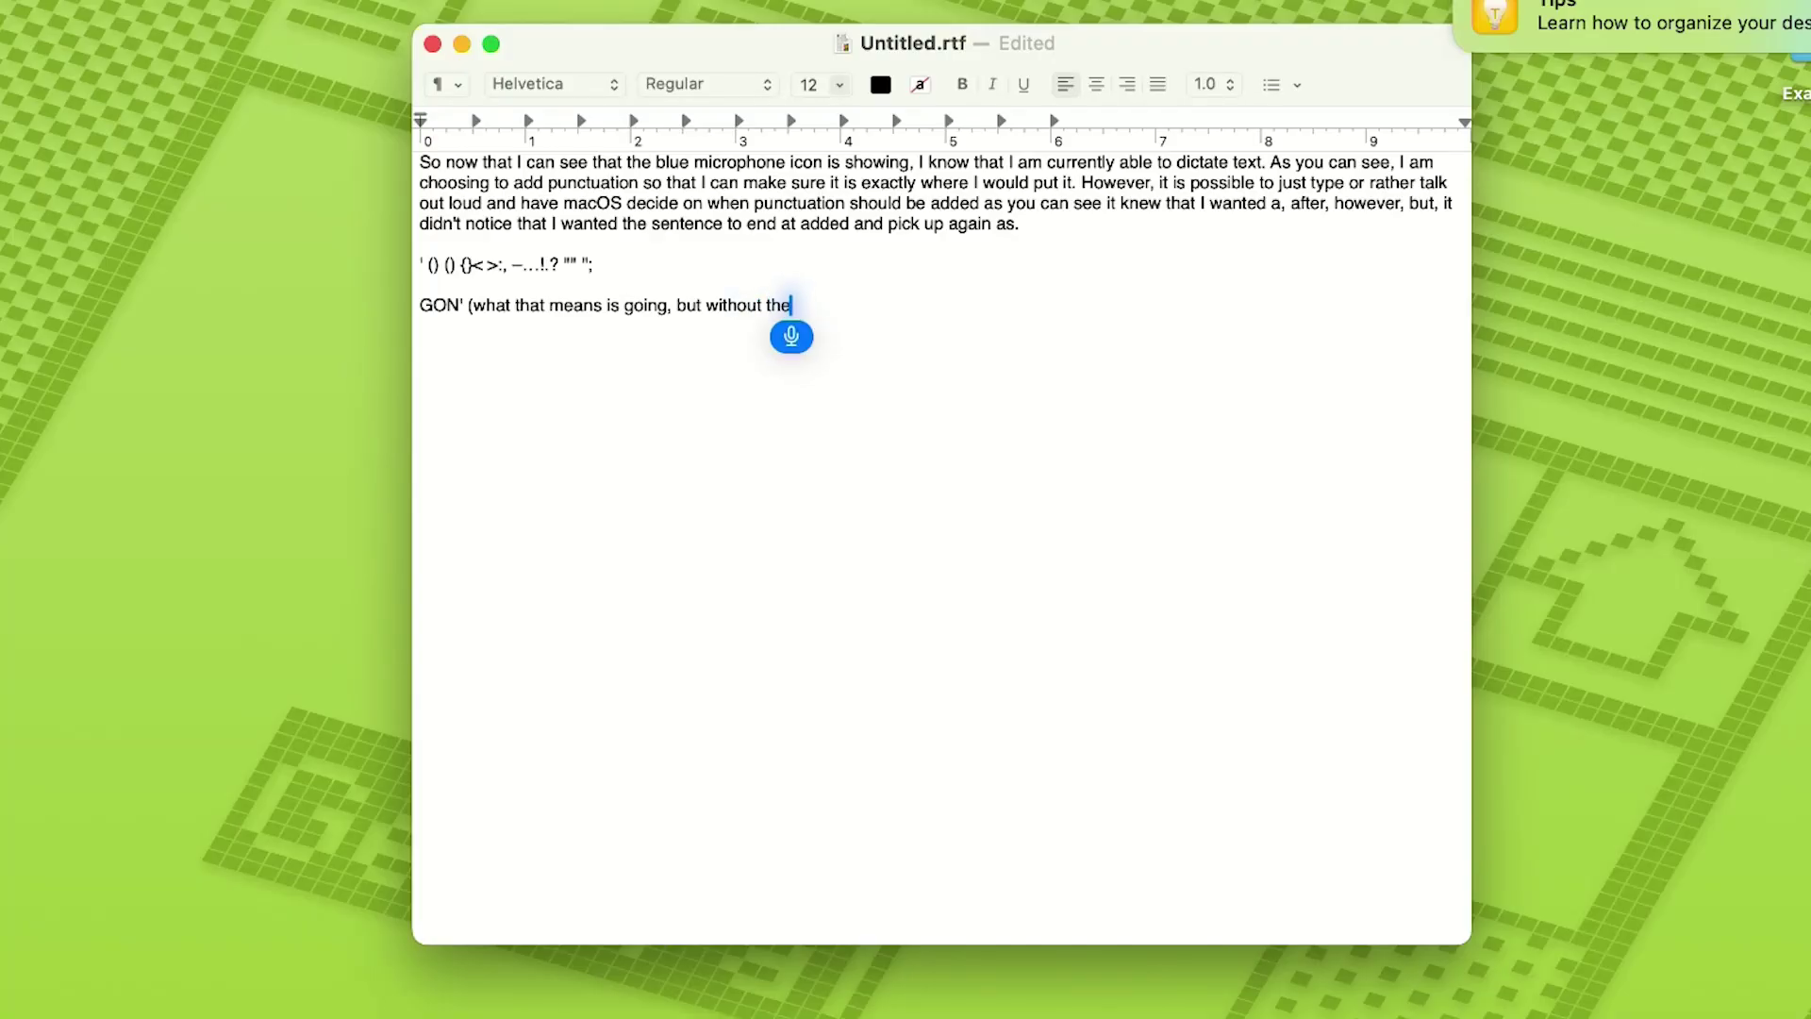
pyautogui.write(' full word')
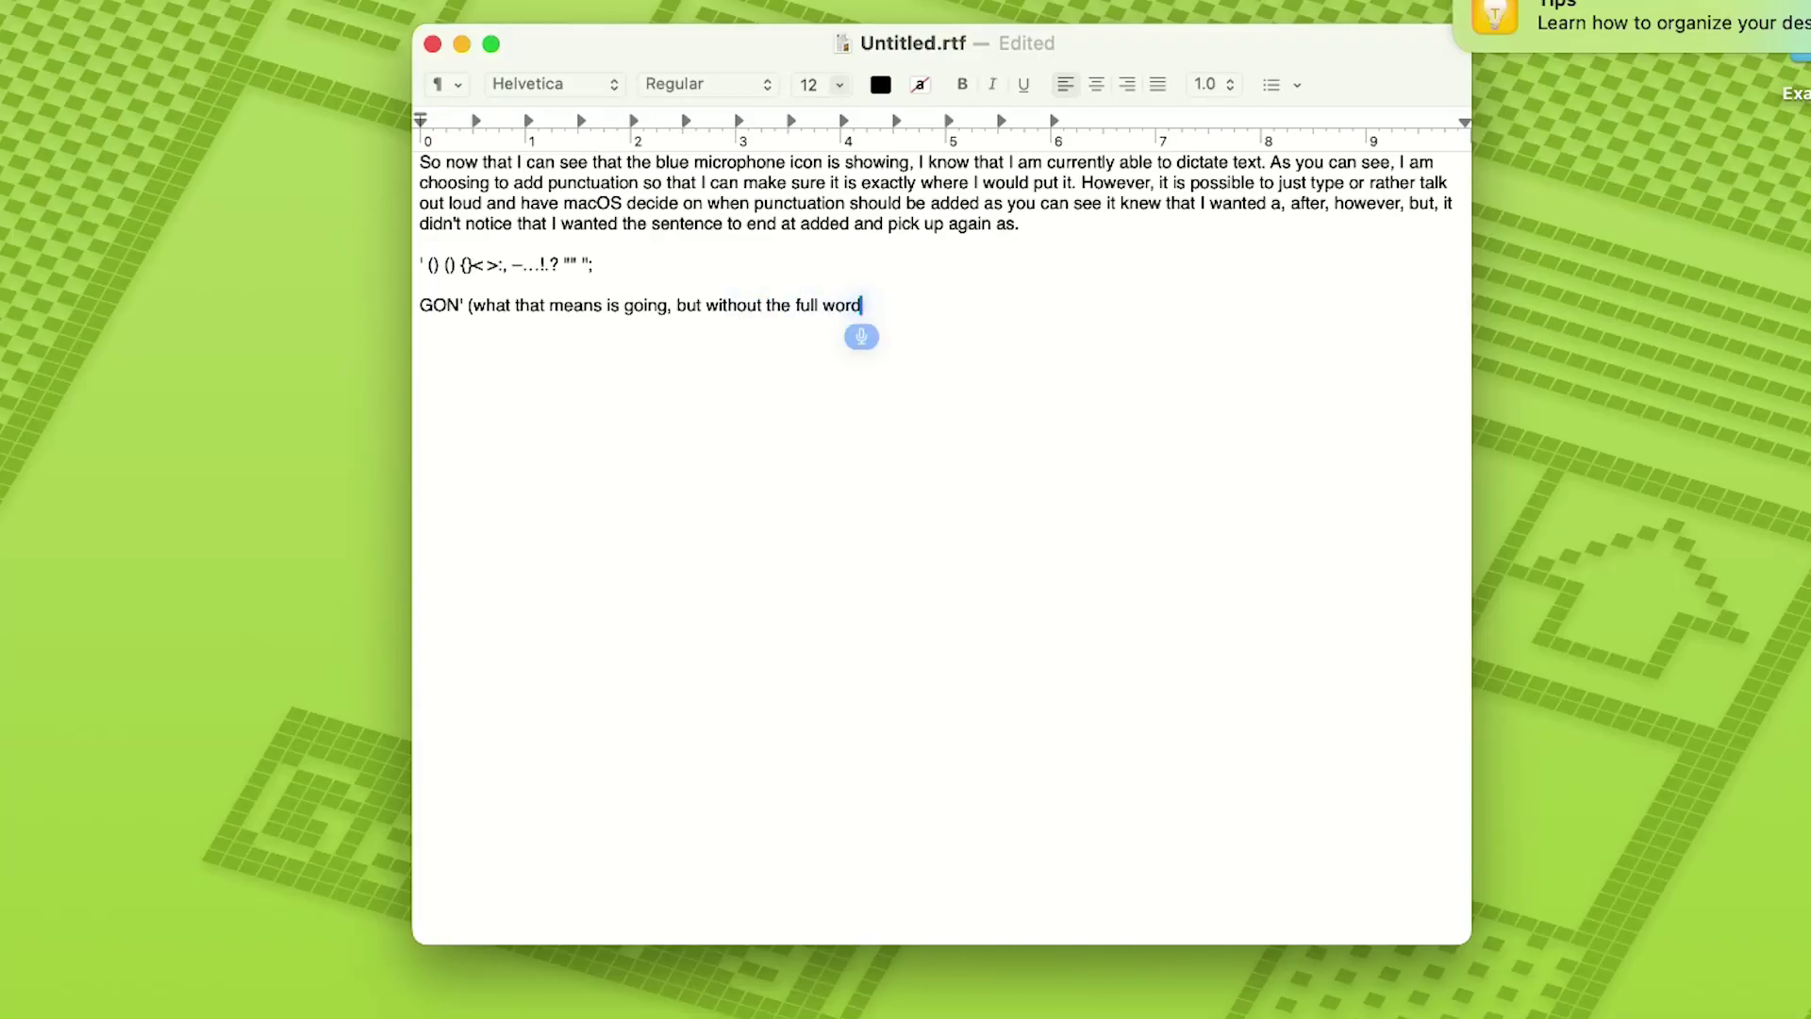
pyautogui.write(').')
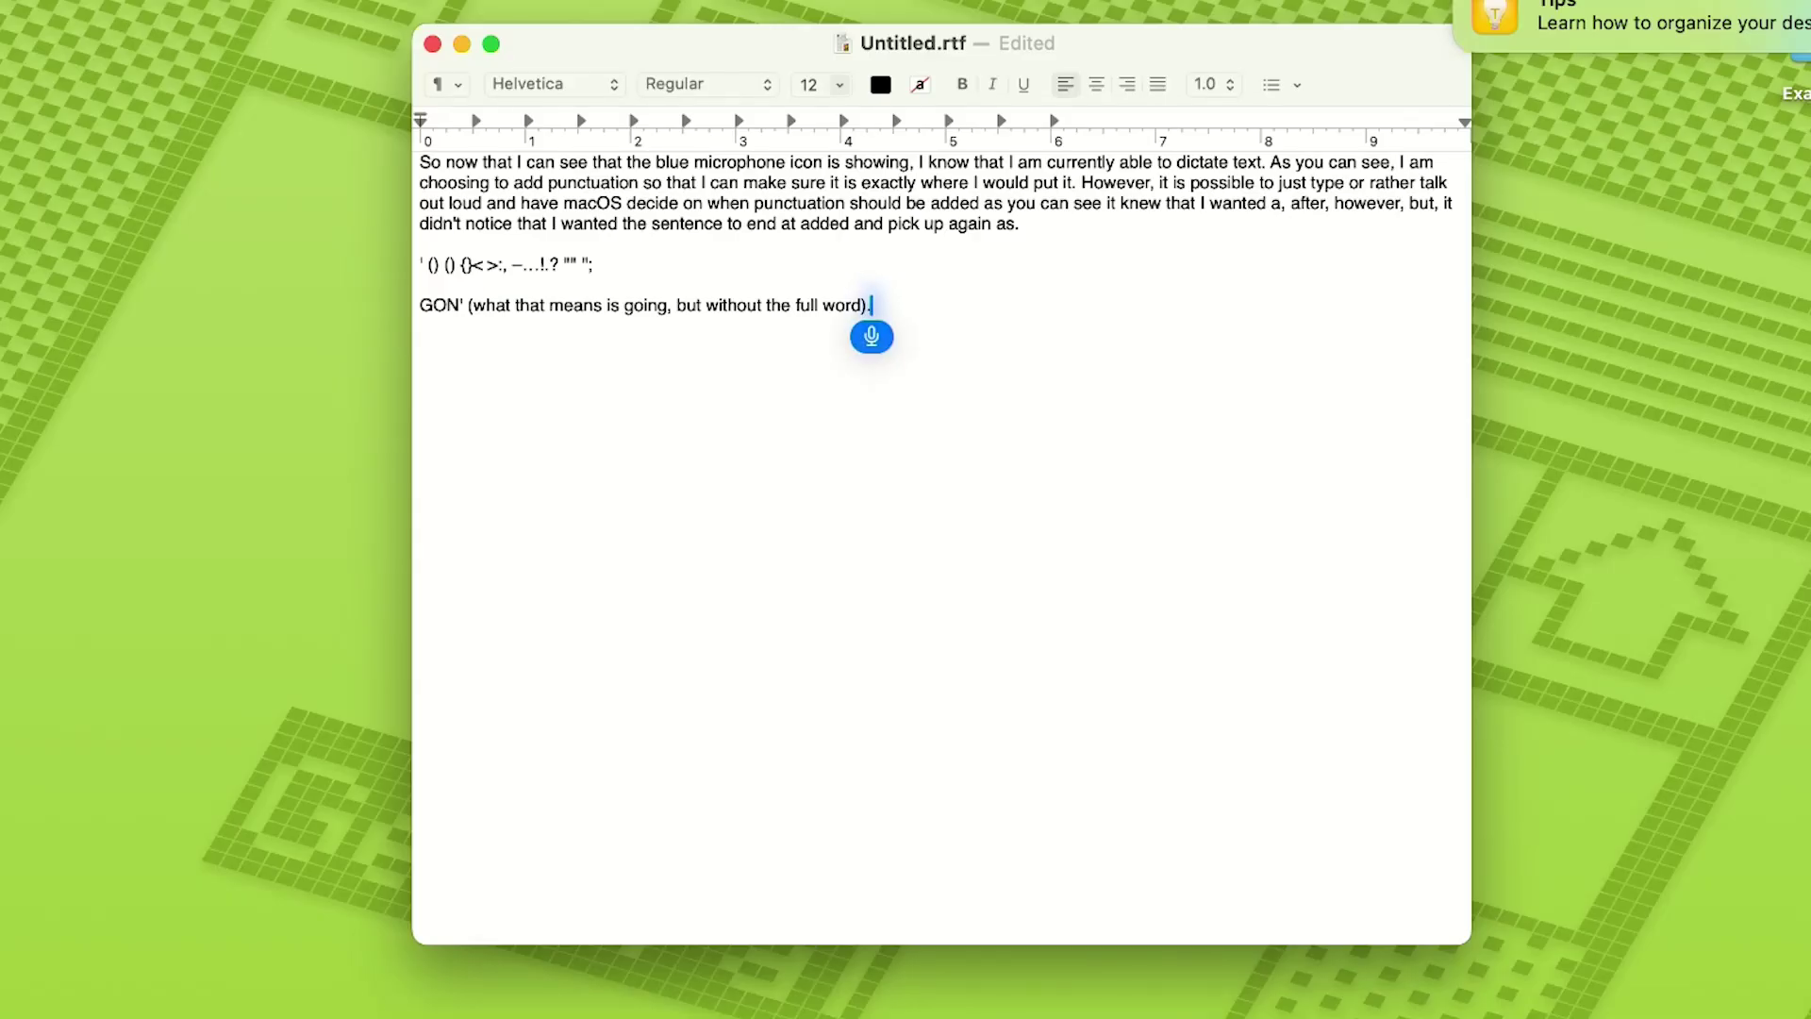
# Continue the paragraph by dictating "Now you'll notice (if you look close) that it chose to do parentheses instead of brackets in the last sentence."
pyautogui.write(" Now you'll notice.")
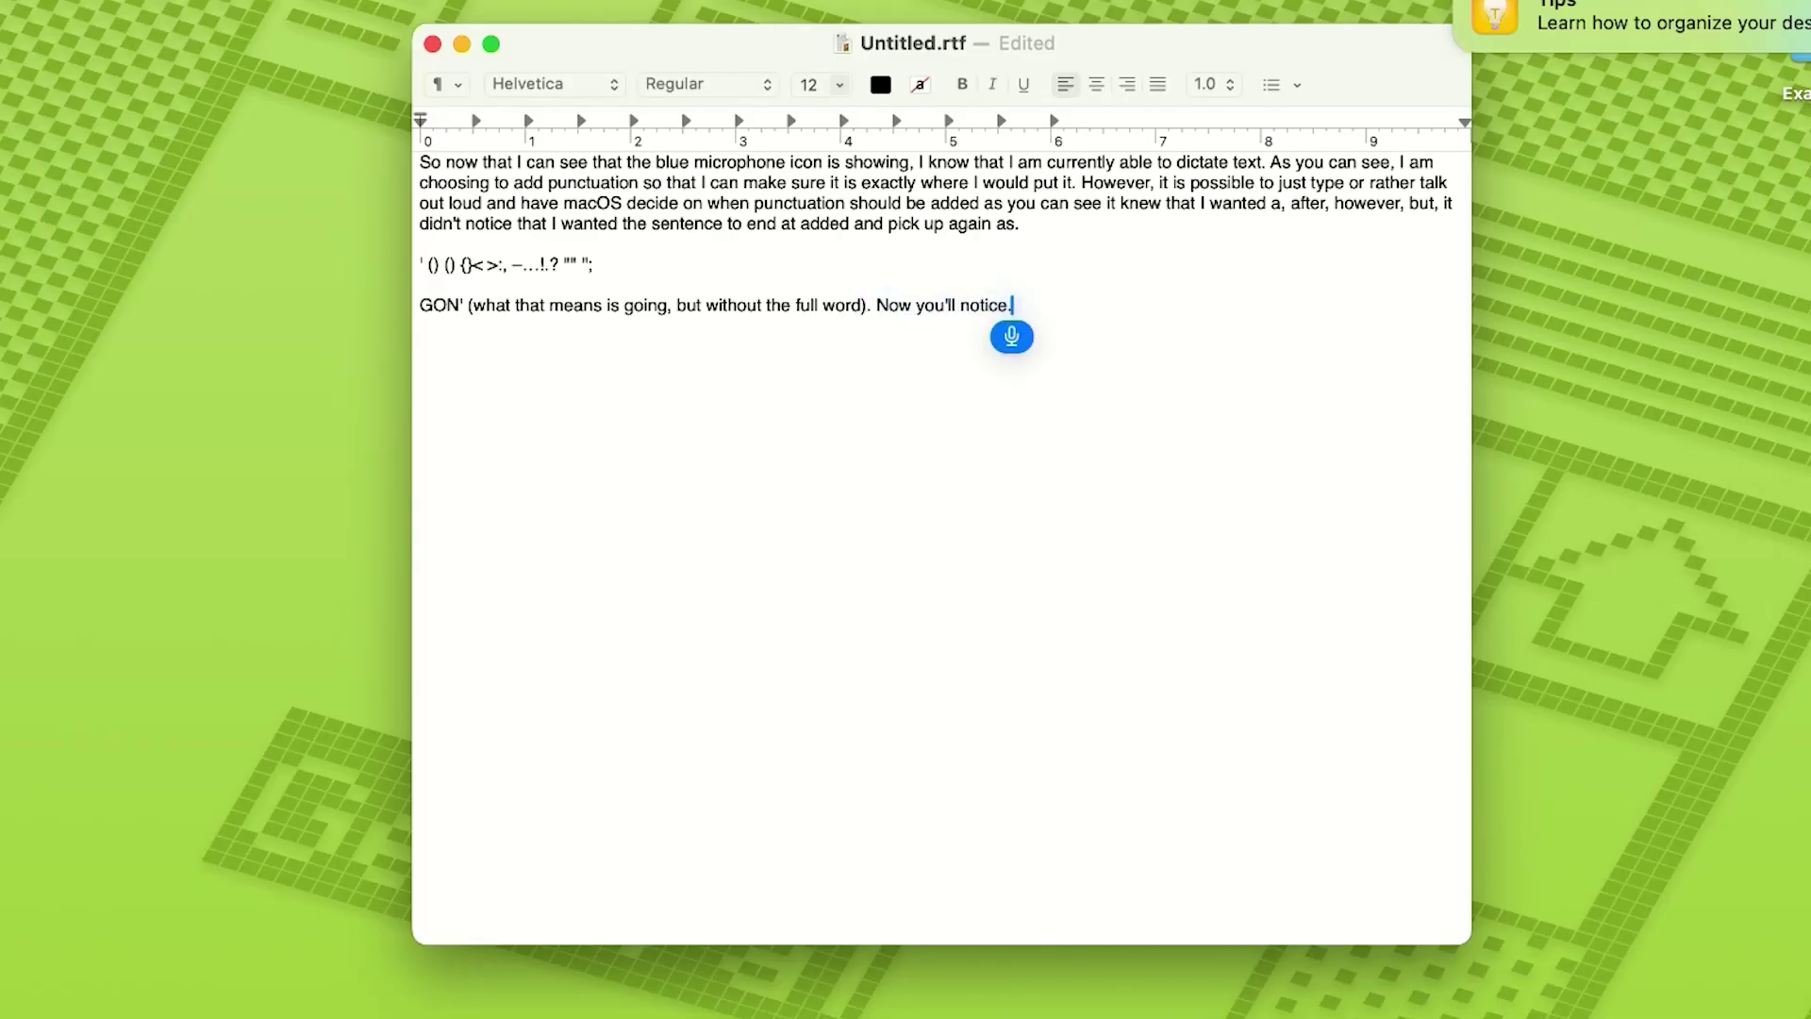
pyautogui.press('BackSpace')
pyautogui.write('(if you look')
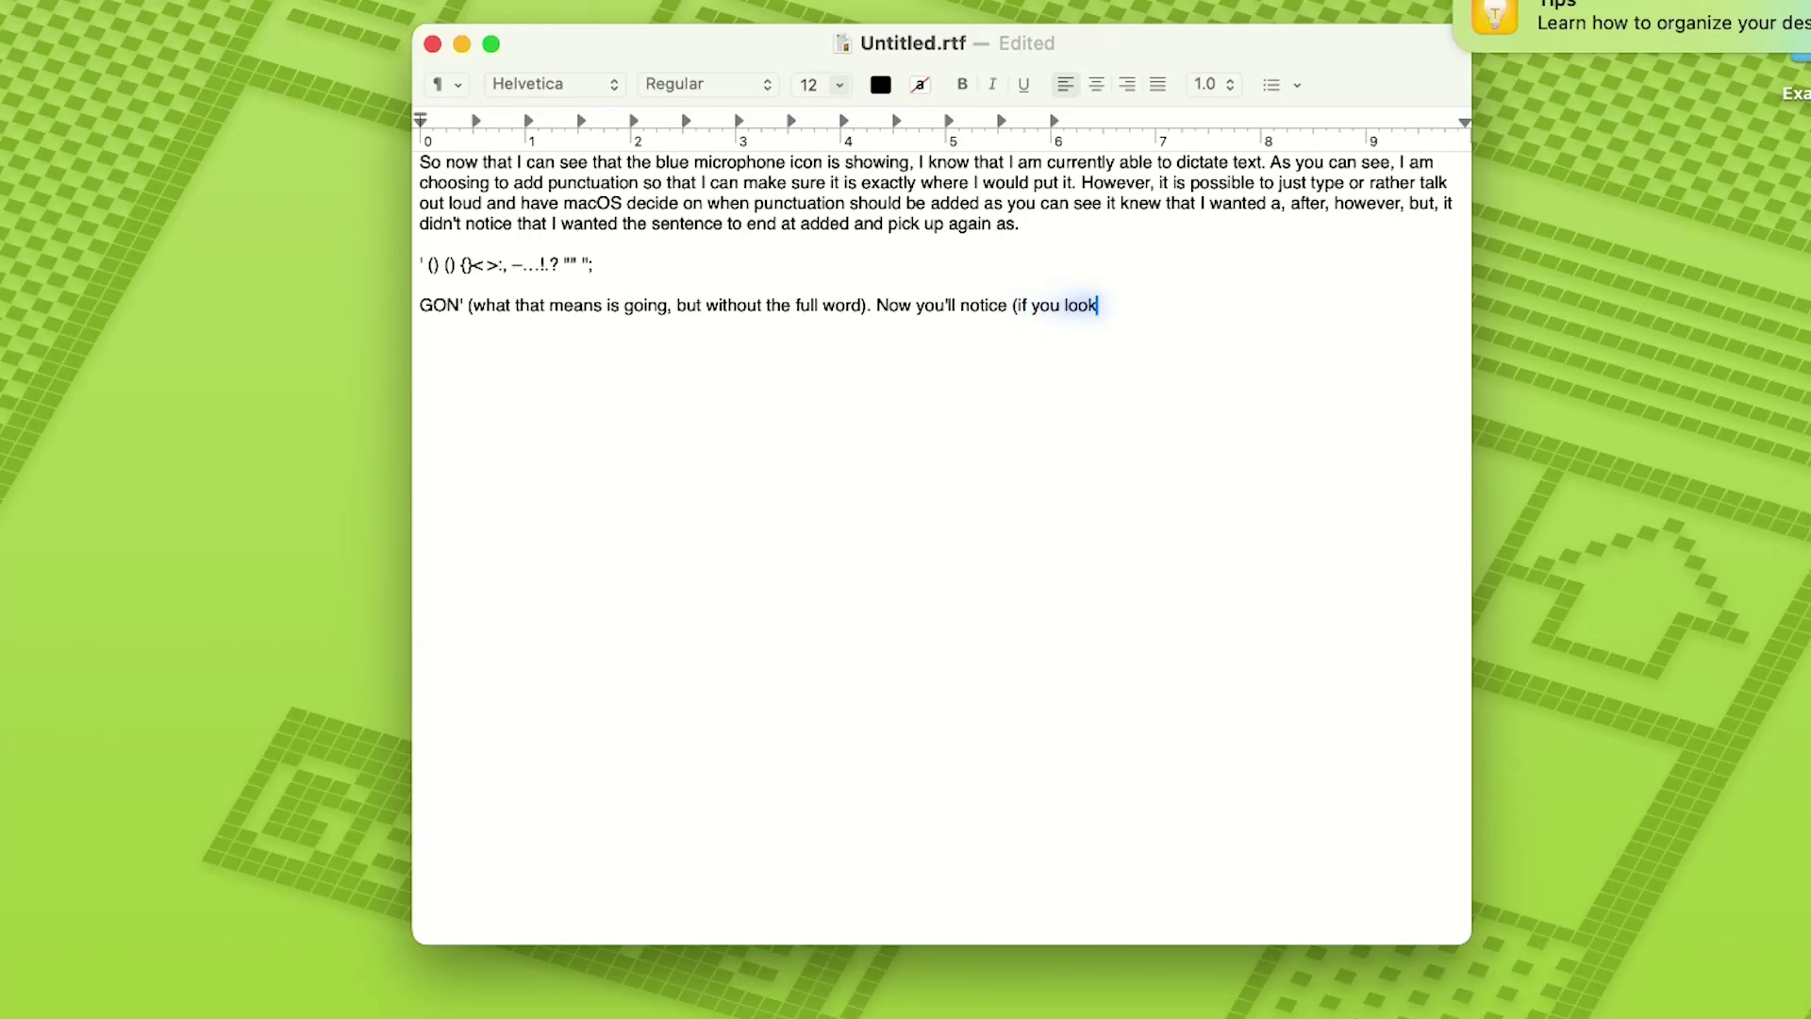
pyautogui.press('BackSpace')
pyautogui.press('BackSpace')
pyautogui.press('BackSpace')
pyautogui.press('BackSpace')
pyautogui.press('BackSpace')
pyautogui.press('BackSpace')
pyautogui.press('BackSpace')
pyautogui.press('BackSpace')
pyautogui.press('BackSpace')
pyautogui.press('BackSpace')
pyautogui.press('BackSpace')
pyautogui.press('BackSpace')
pyautogui.write('parentheses if you look close.')
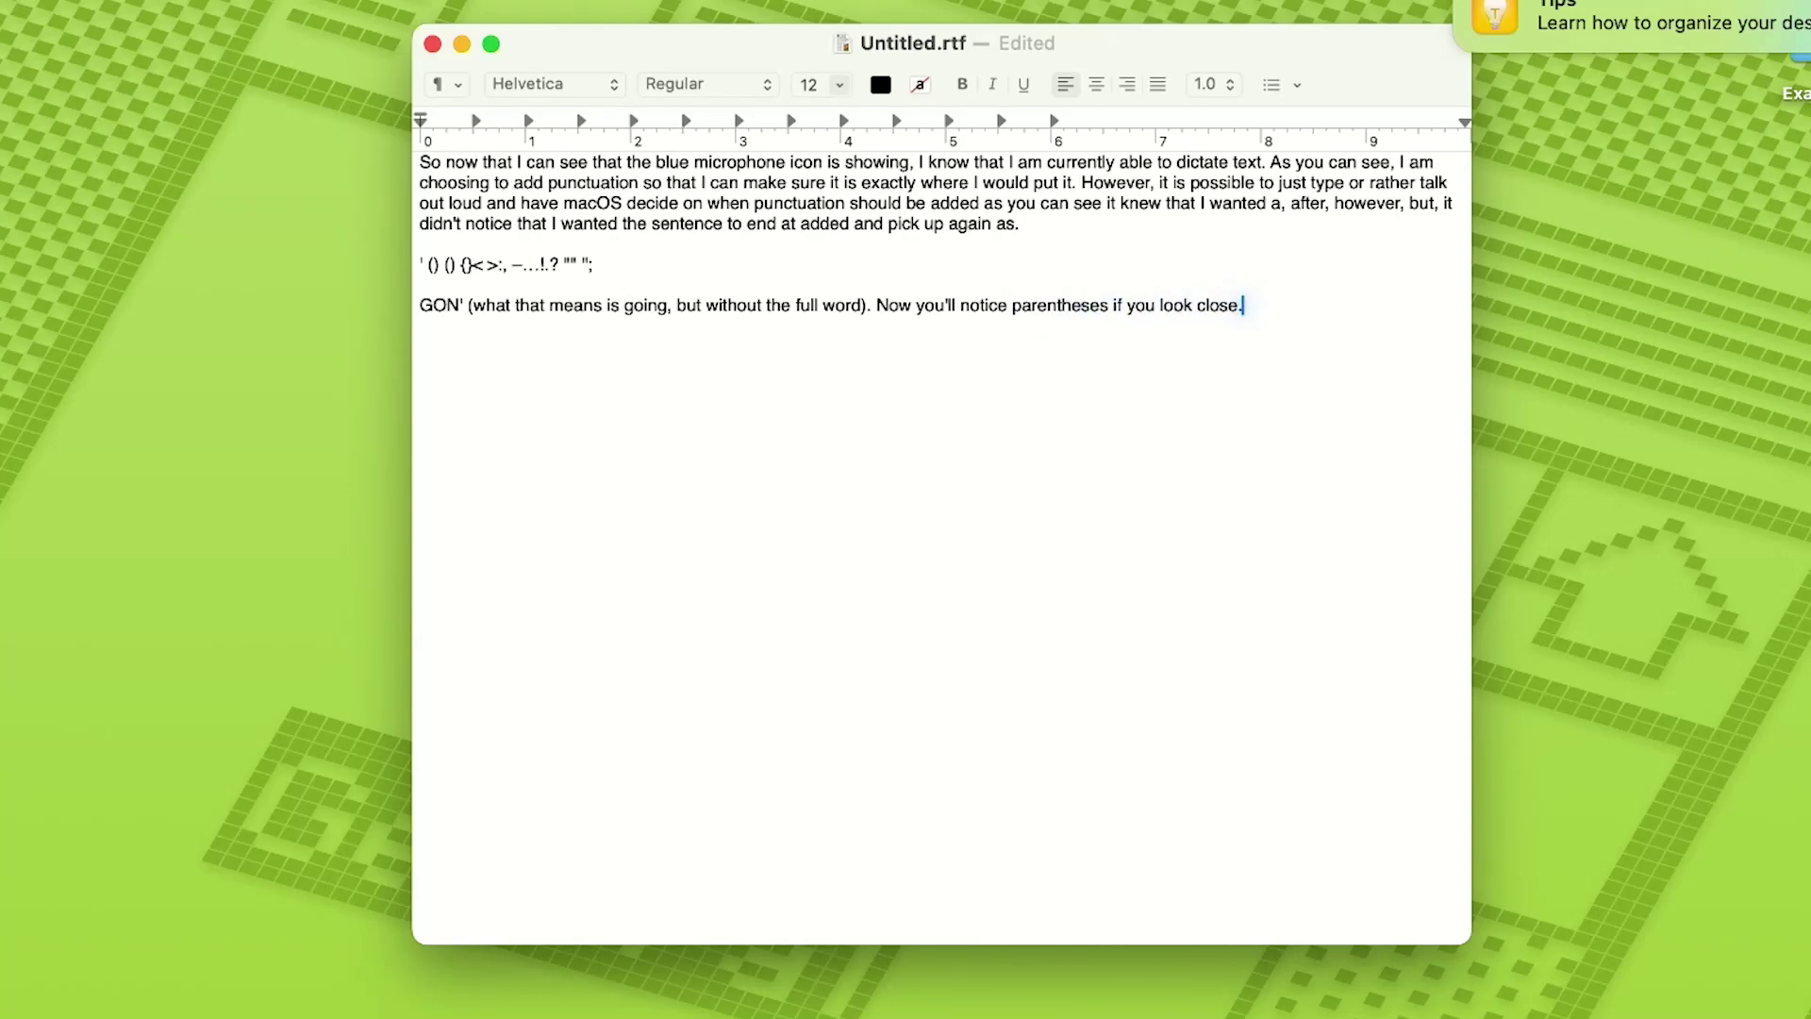
pyautogui.press('BackSpace')
pyautogui.press('BackSpace')
pyautogui.press('BackSpace')
pyautogui.press('BackSpace')
pyautogui.press('BackSpace')
pyautogui.press('BackSpace')
pyautogui.press('BackSpace')
pyautogui.press('BackSpace')
pyautogui.press('BackSpace')
pyautogui.press('BackSpace')
pyautogui.press('BackSpace')
pyautogui.press('BackSpace')
pyautogui.press('BackSpace')
pyautogui.press('BackSpace')
pyautogui.press('BackSpace')
pyautogui.press('BackSpace')
pyautogui.press('BackSpace')
pyautogui.press('BackSpace')
pyautogui.press('BackSpace')
pyautogui.press('BackSpace')
pyautogui.write('(if you look close).')
pyautogui.press('BackSpace')
pyautogui.write('that it chose to do')
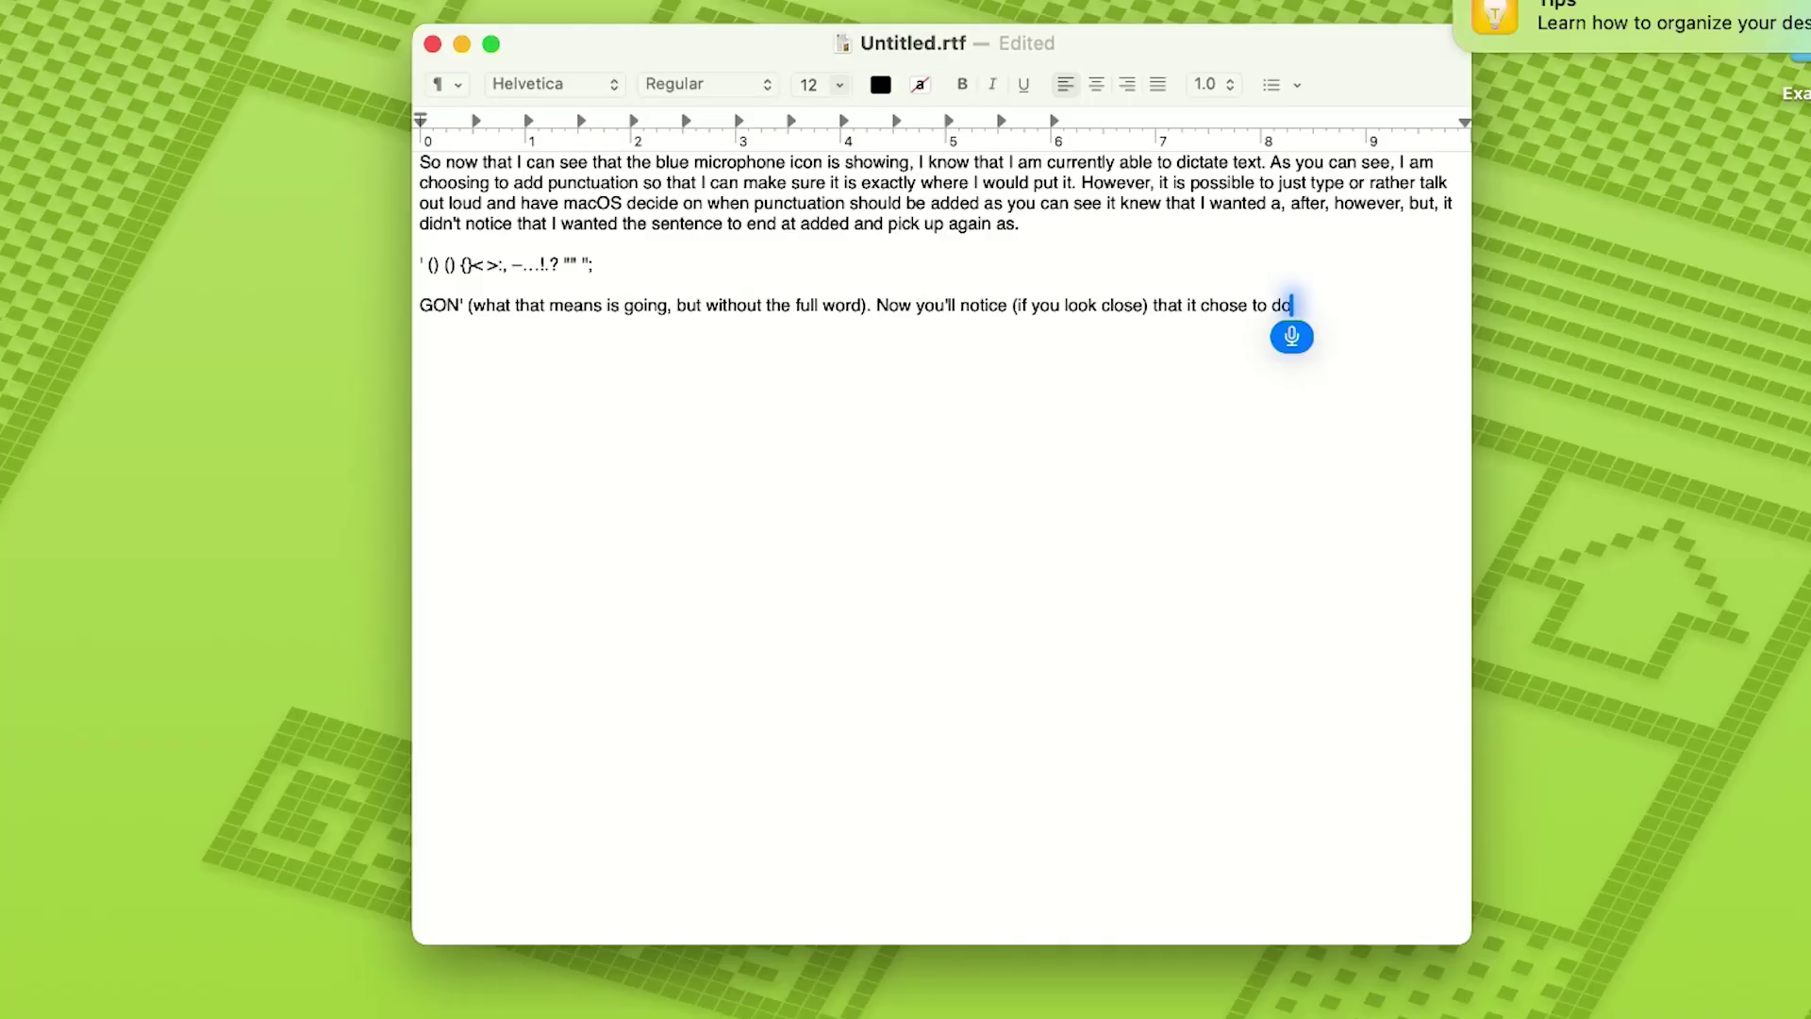
pyautogui.write(' parentheses instead')
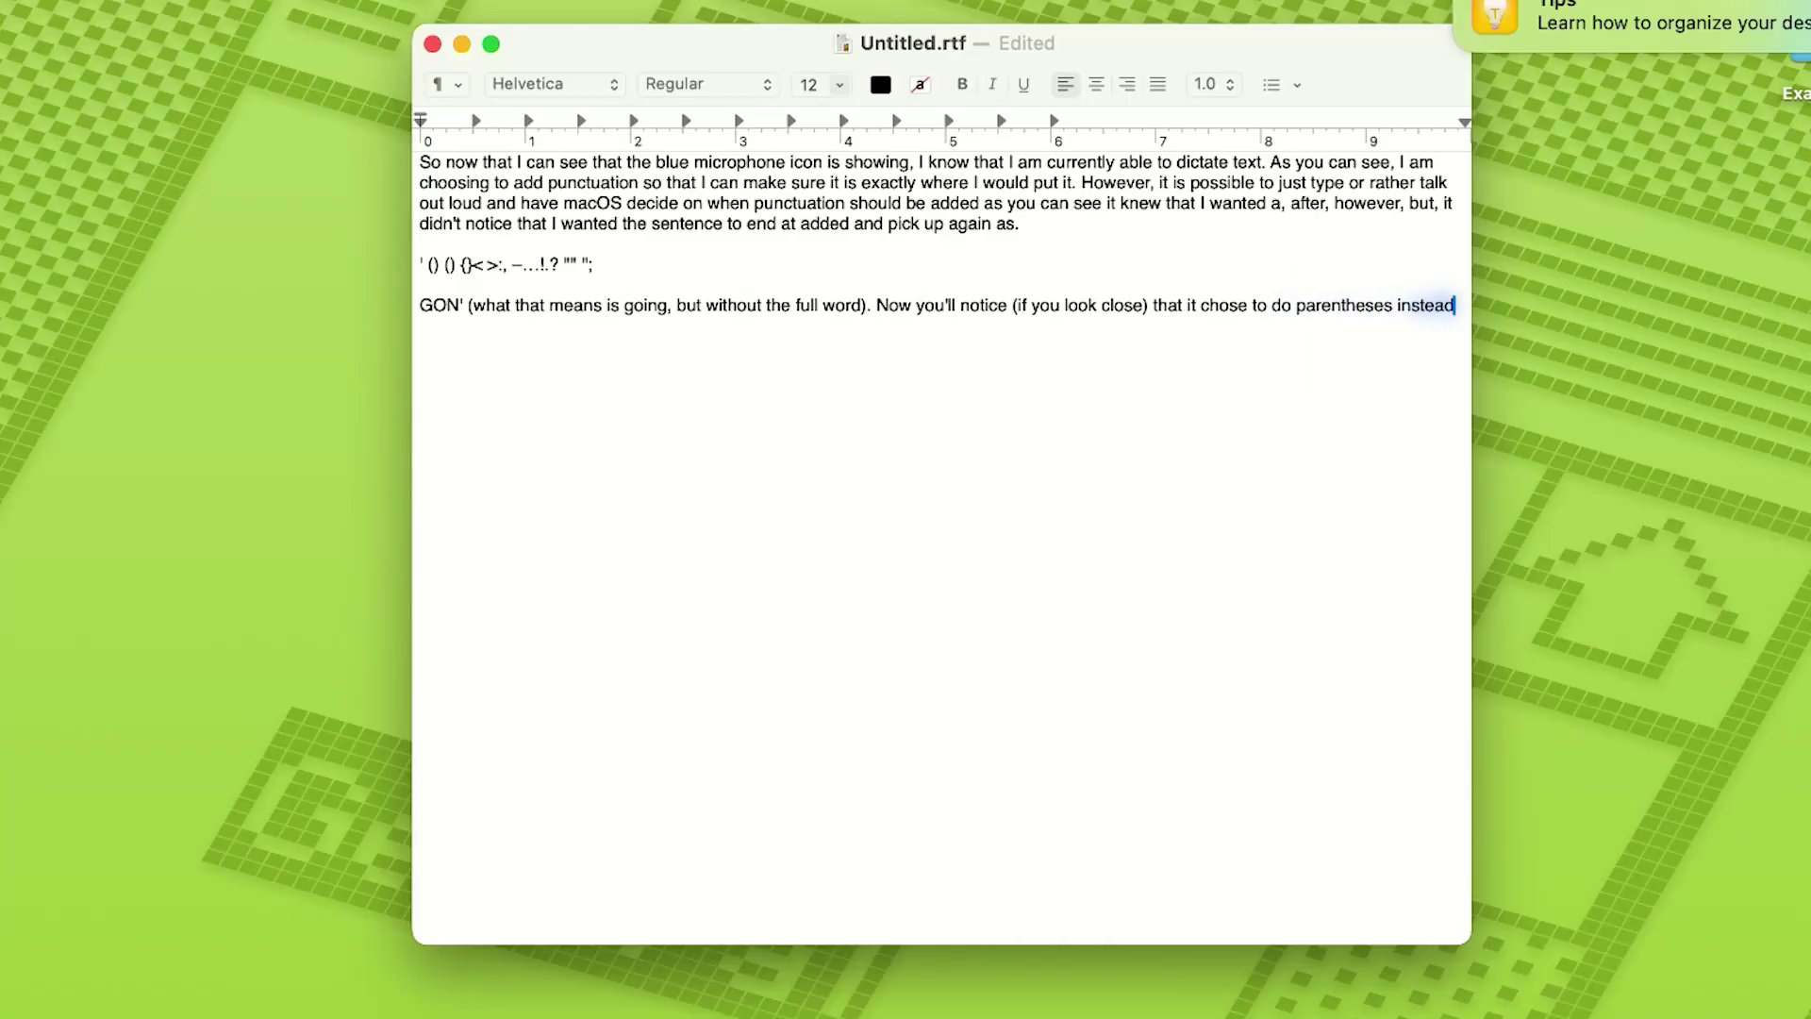
pyautogui.write(' of brackets in the last sentence')
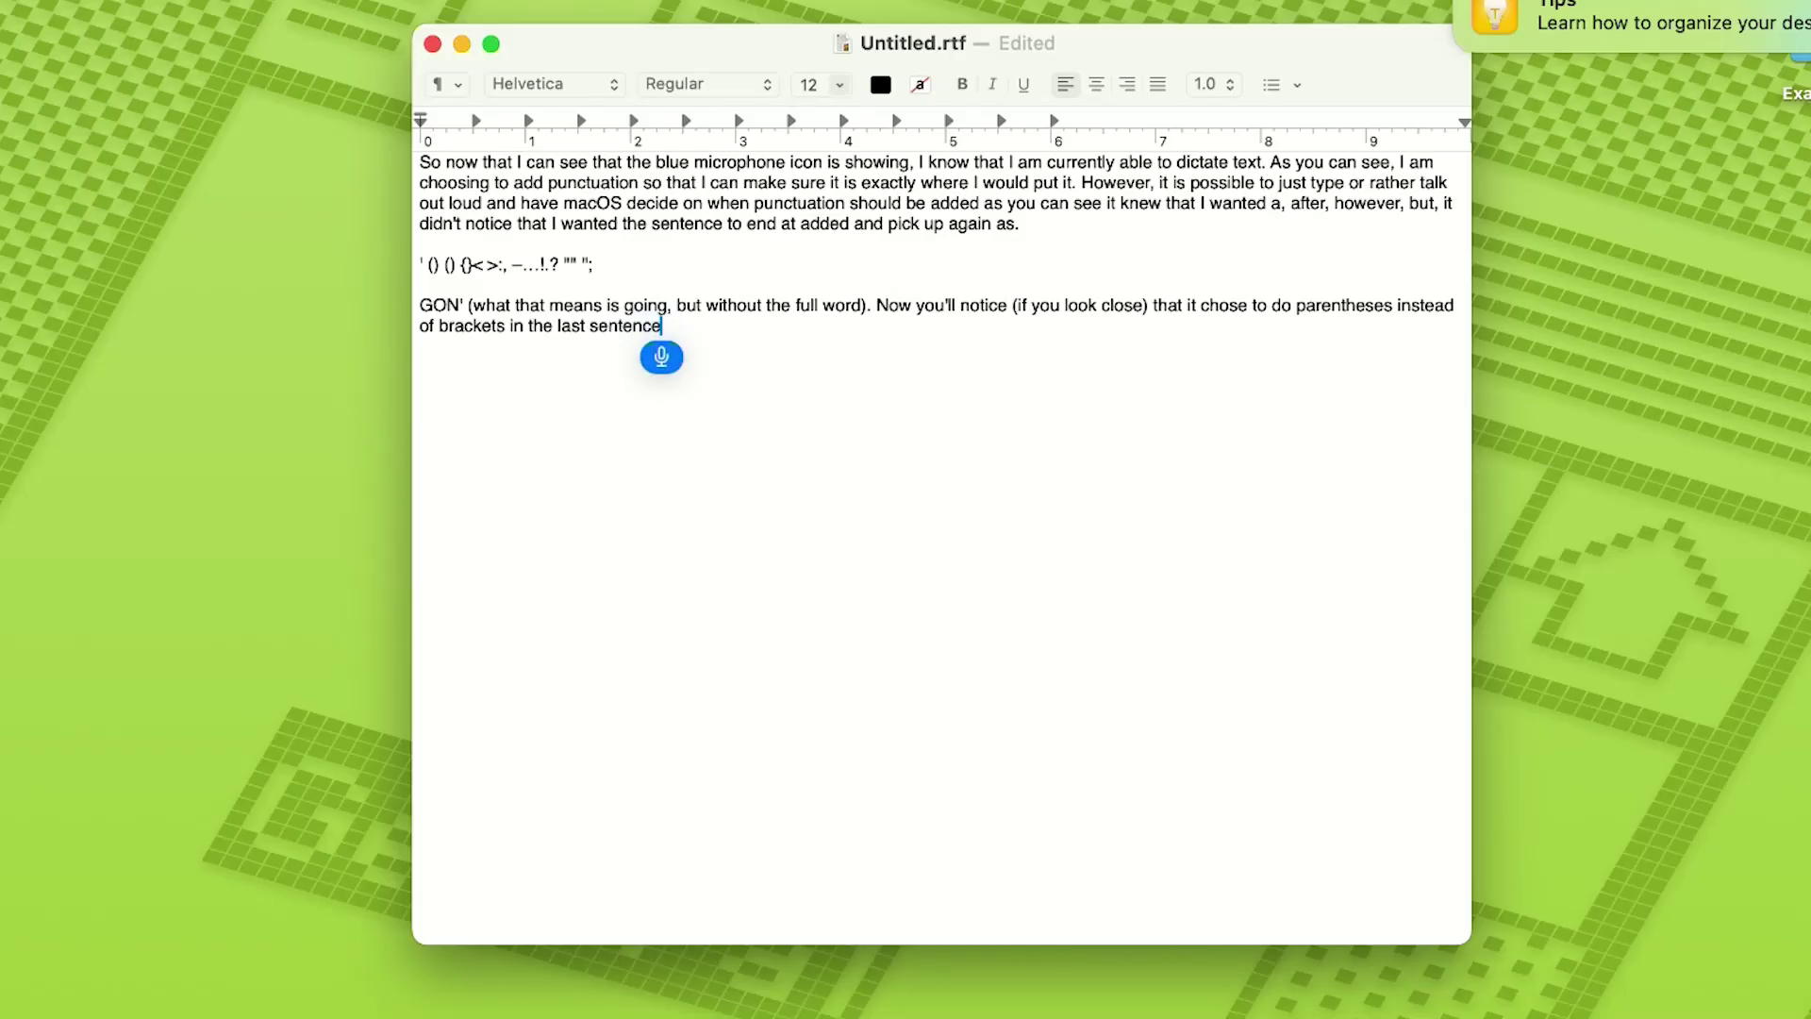
pyautogui.write('.')
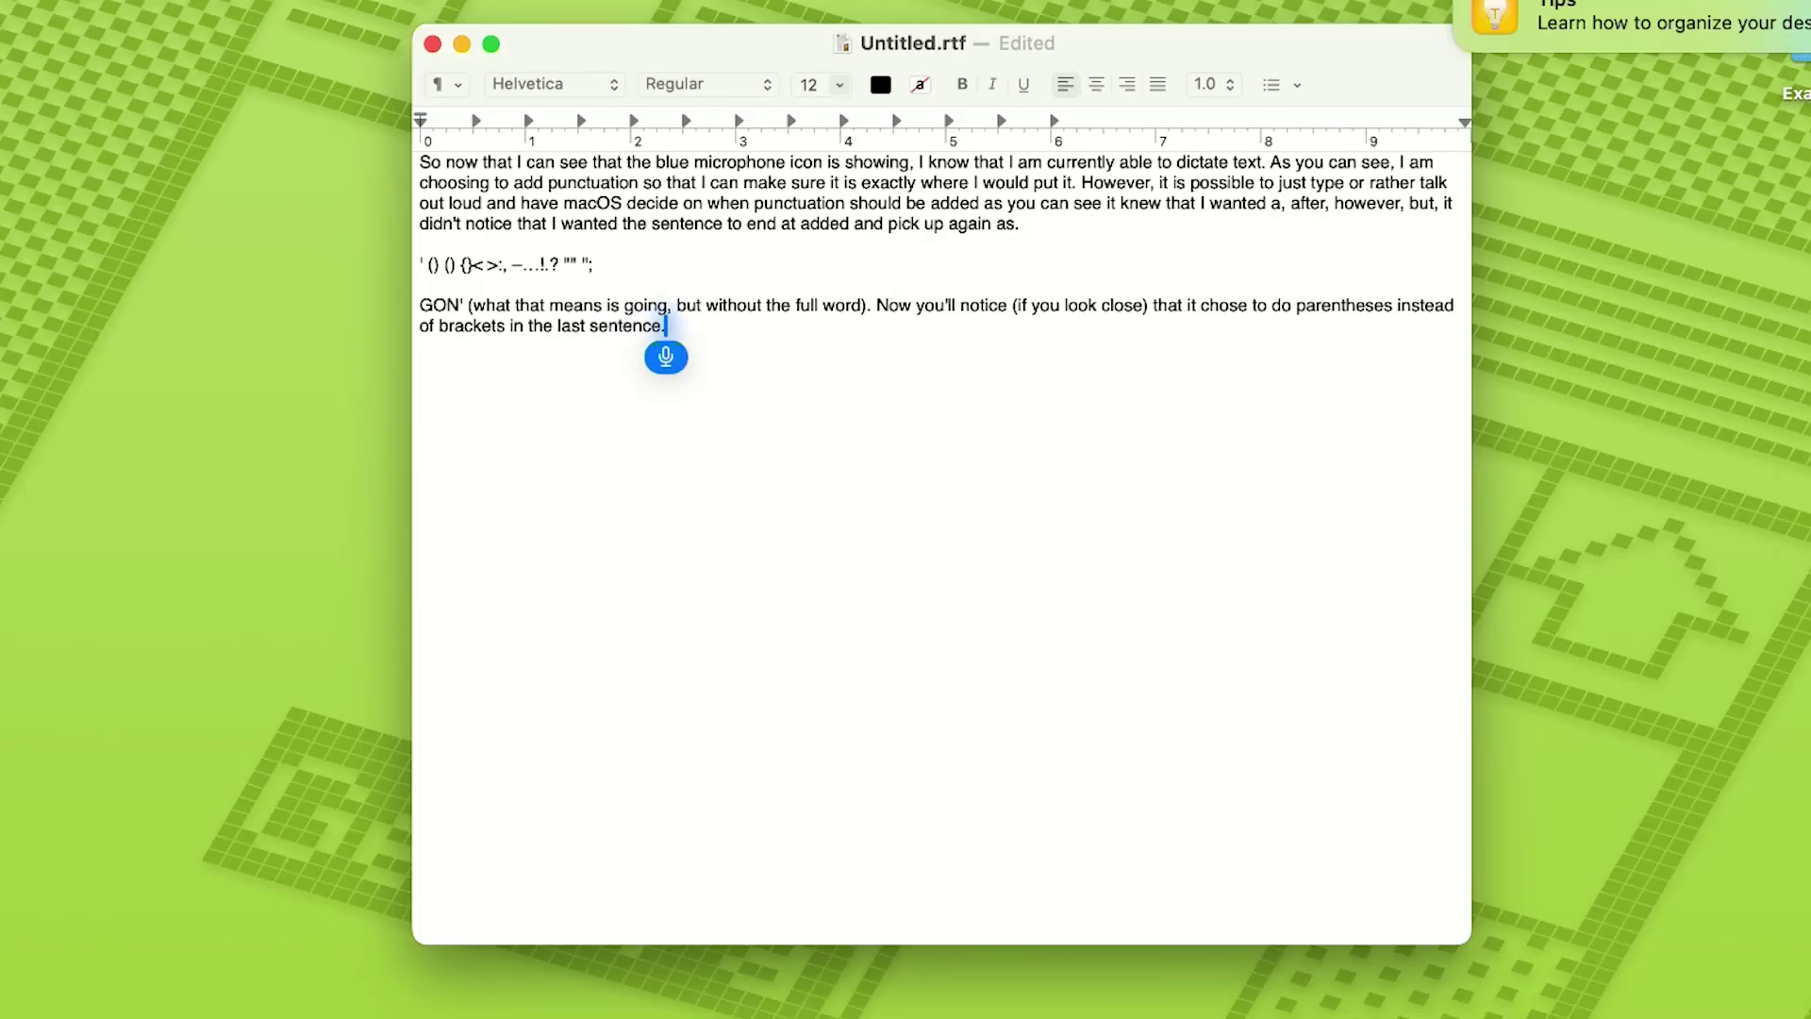
# Dictate the question "Do you know what I'm going to do next?" after the sentence about brackets
pyautogui.write(" Do you know what I'm going to do")
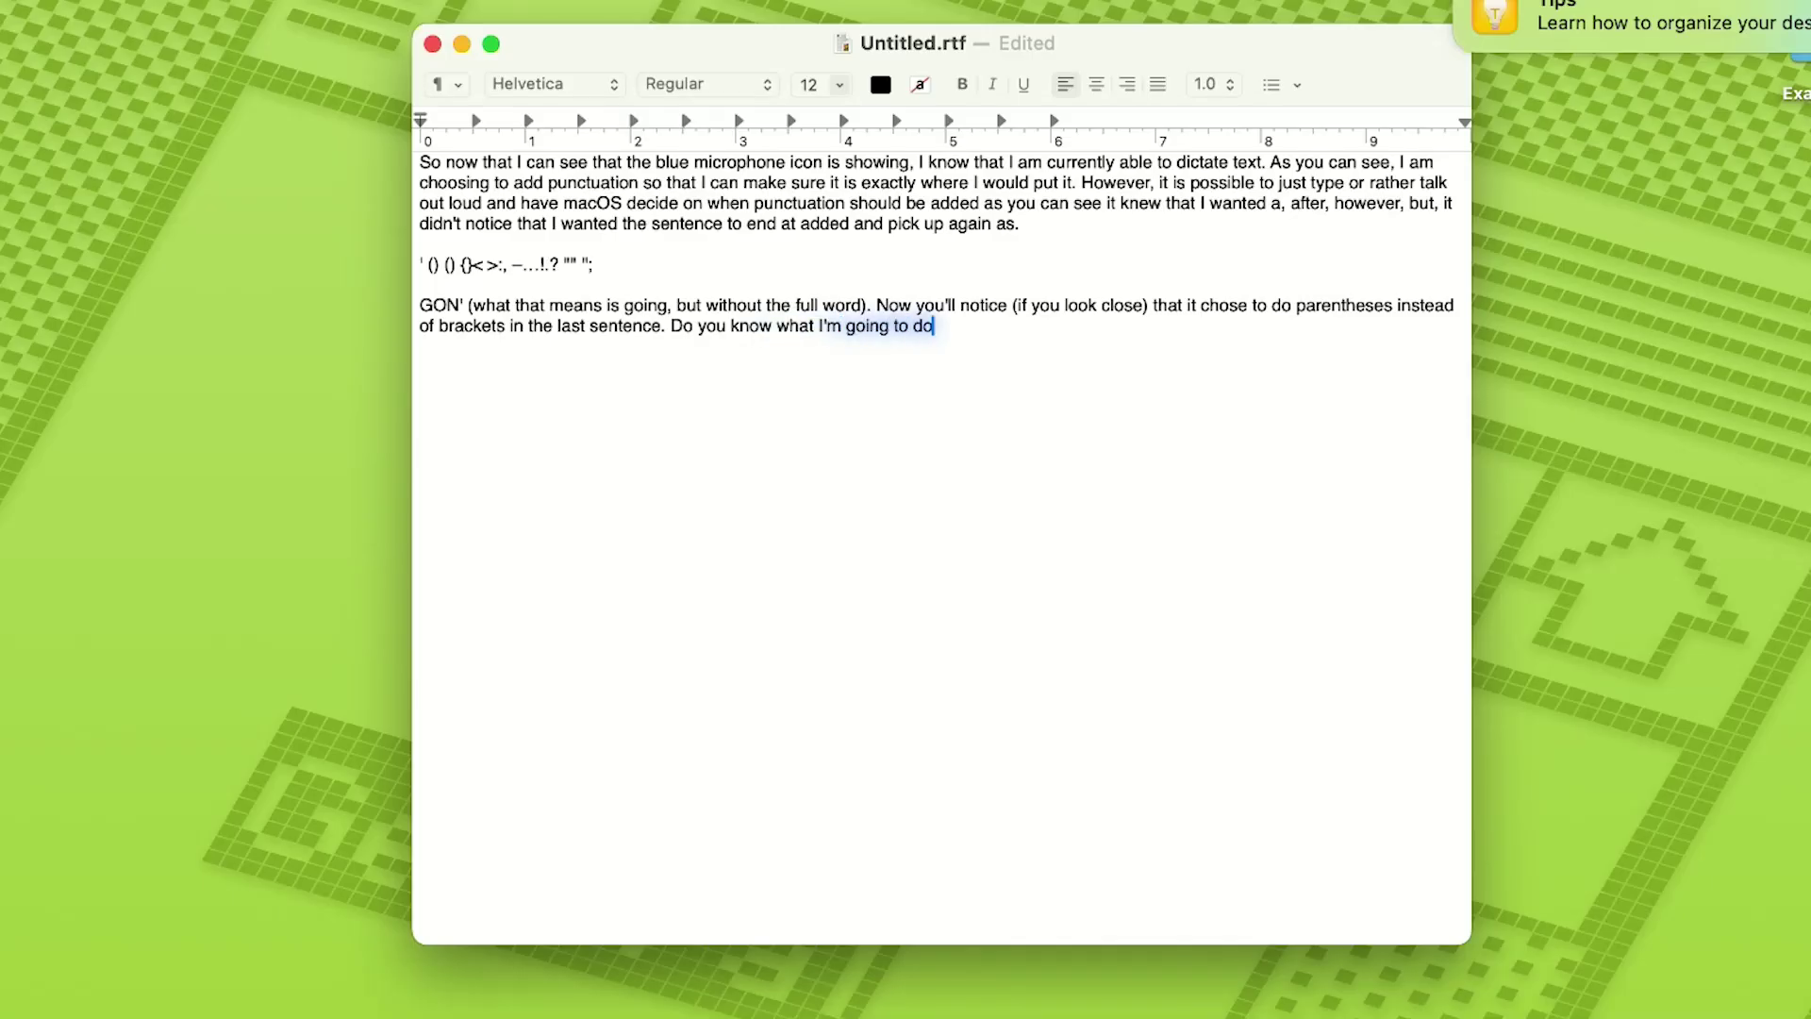
pyautogui.write(' next?')
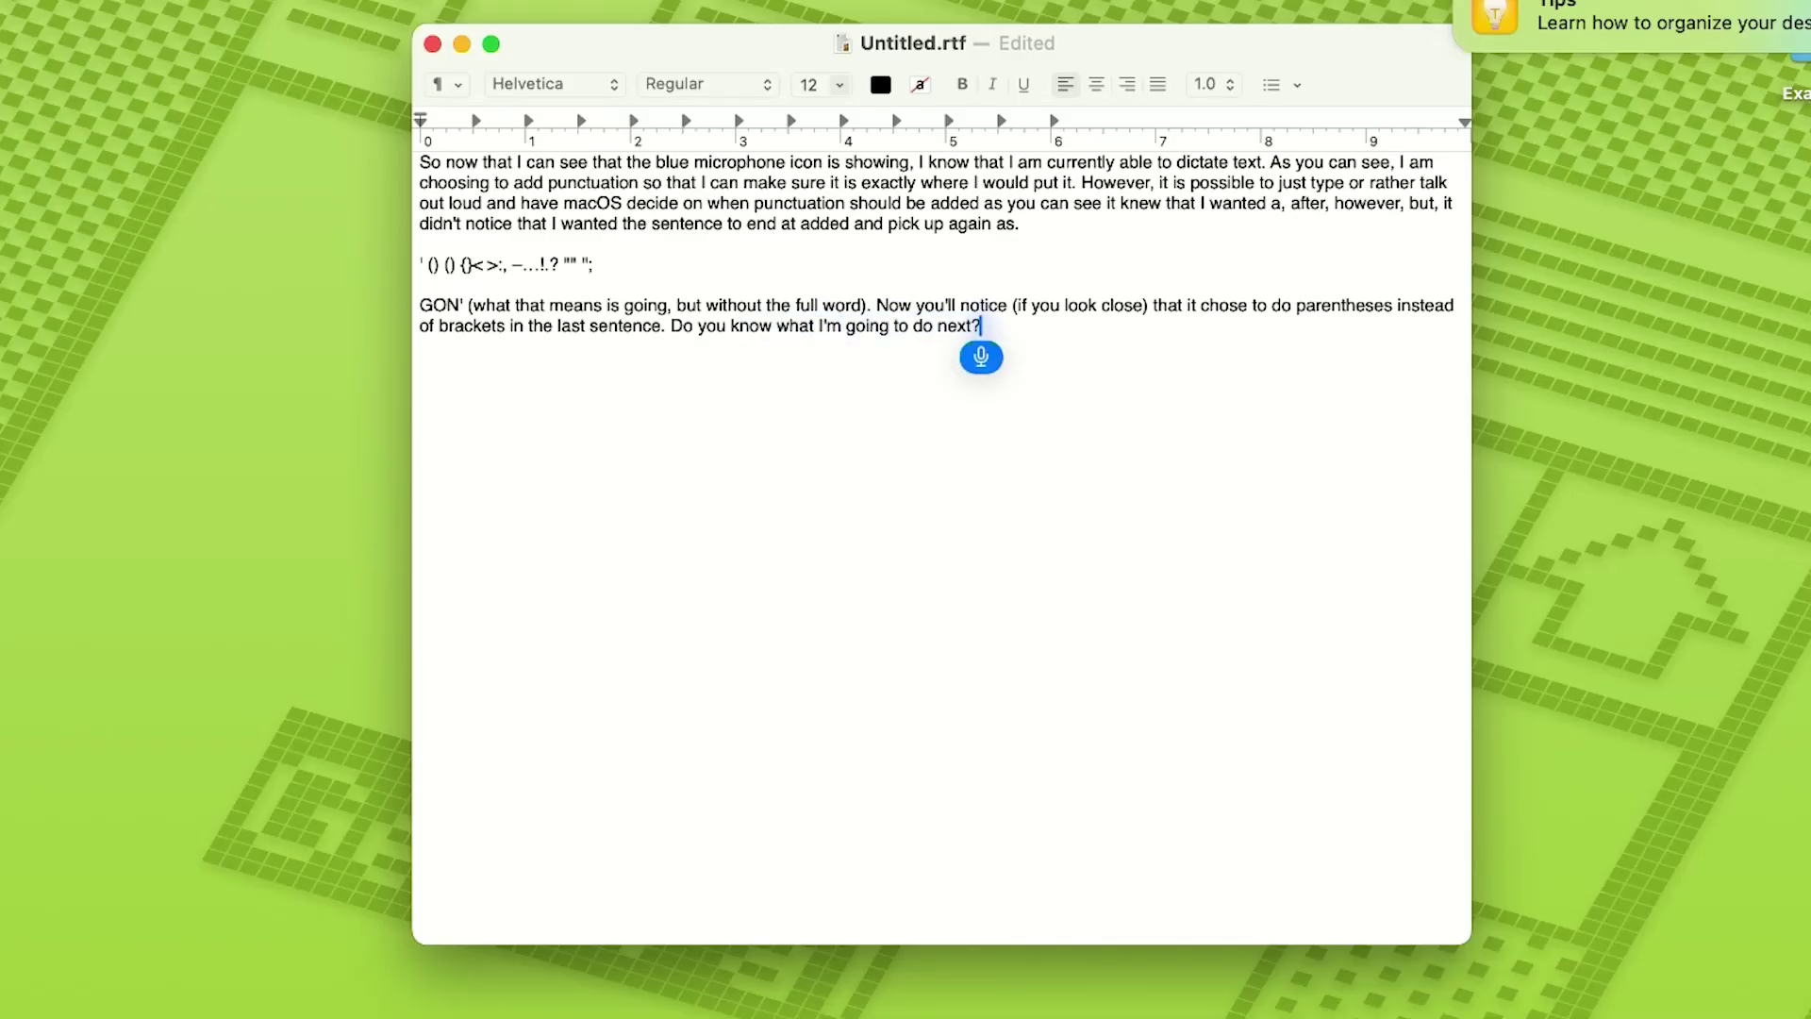
# Continue the paragraph by dictating: I'm going to say "I'm having trouble figuring out what all I can say to fit in all of this punctuation."
pyautogui.write(" I'm going to say")
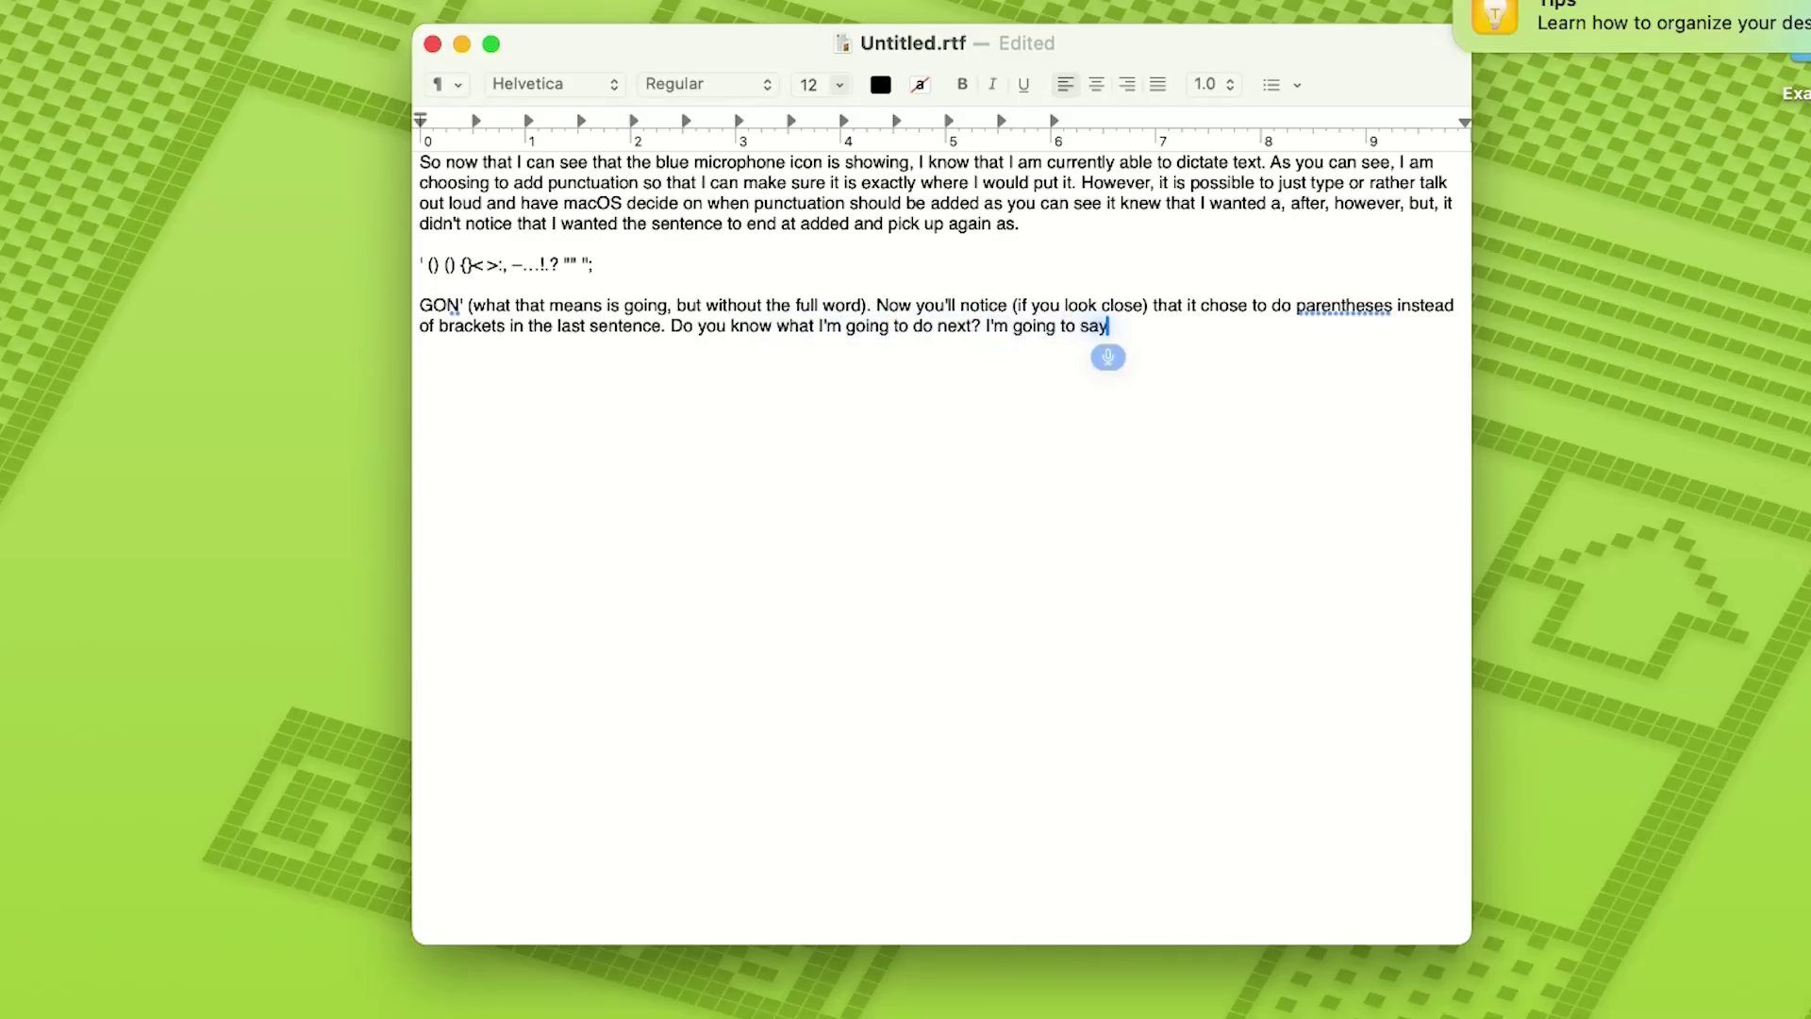
pyautogui.write(' "I am')
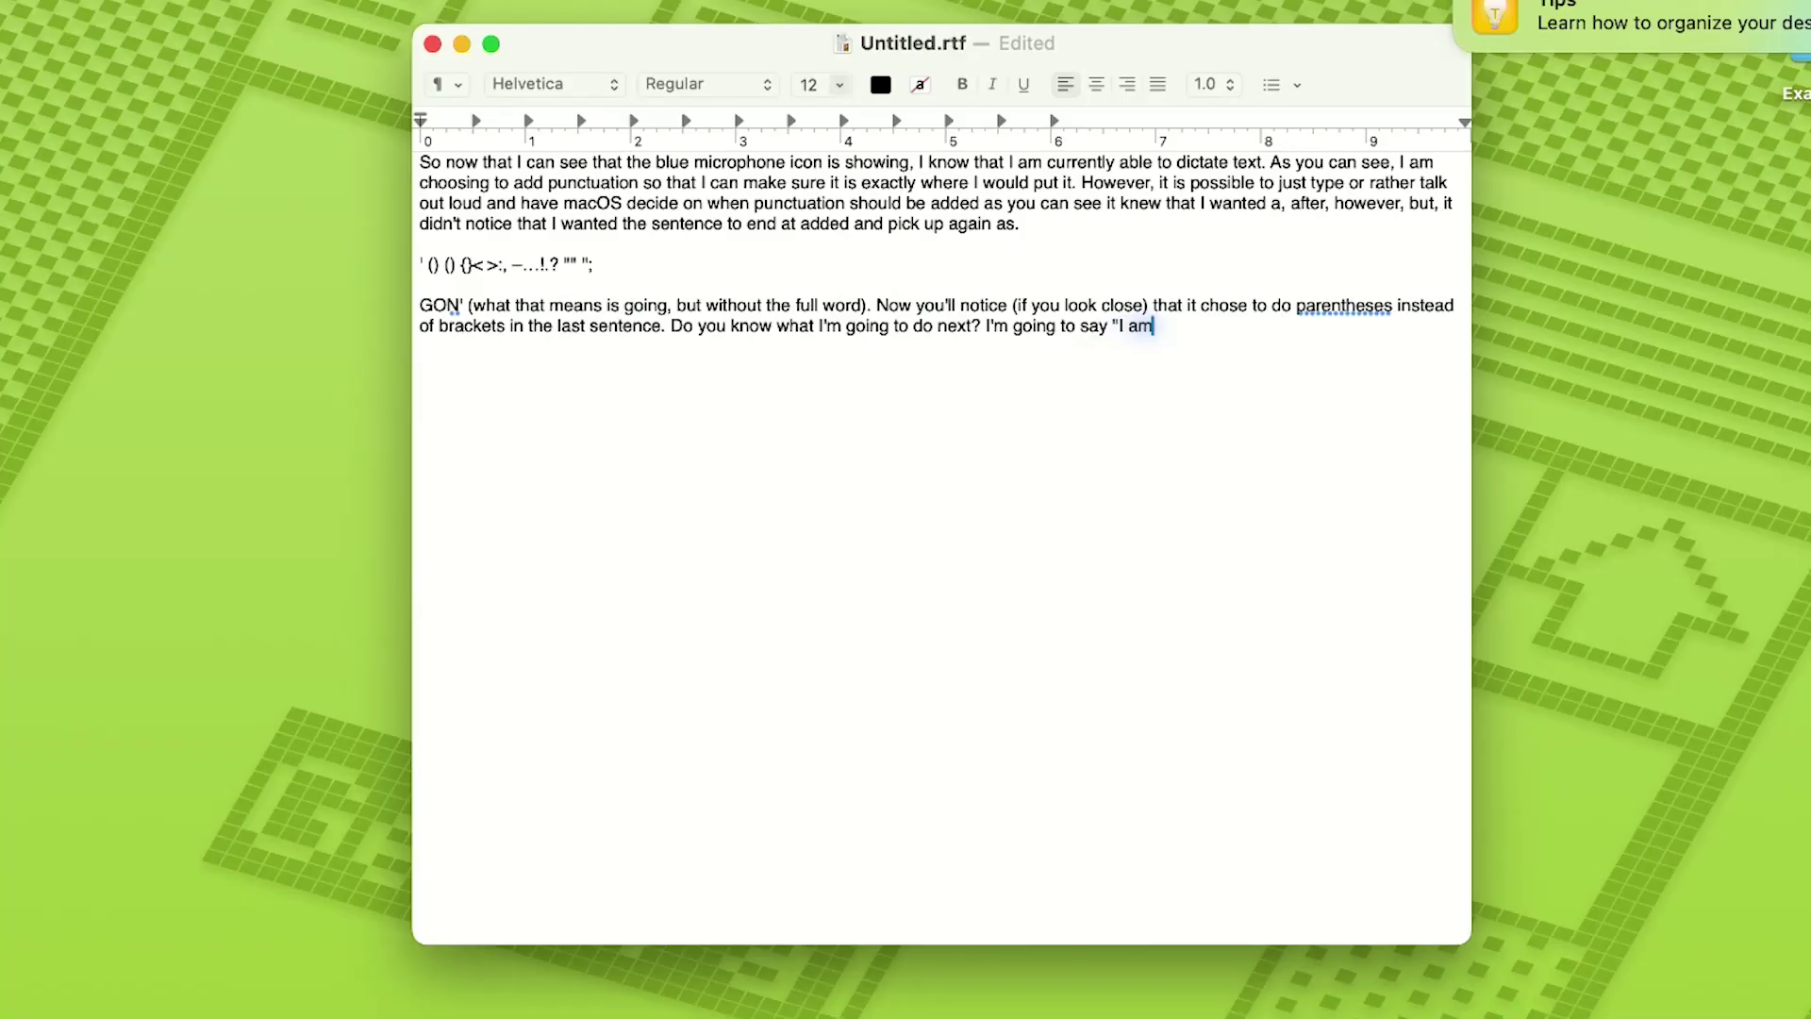
pyautogui.press('BackSpace')
pyautogui.press('BackSpace')
pyautogui.press('BackSpace')
pyautogui.write("'m having trouble figuring out.")
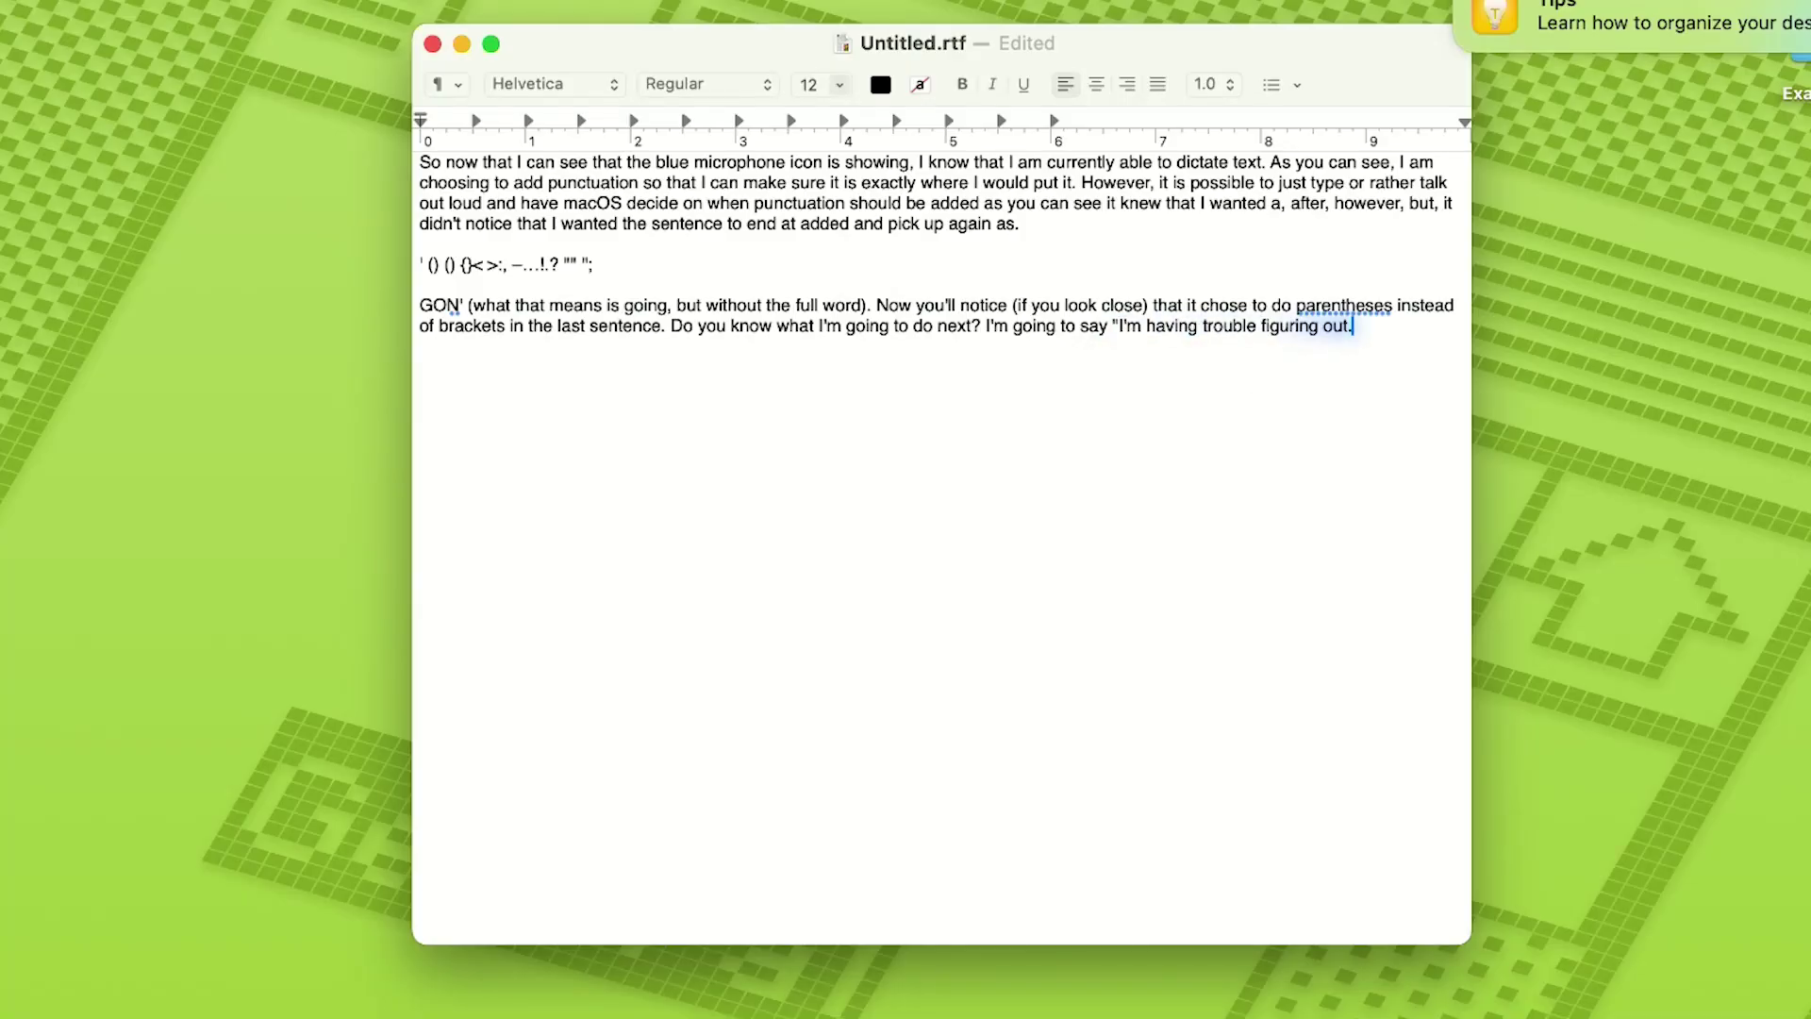
pyautogui.press('BackSpace')
pyautogui.write('what all ')
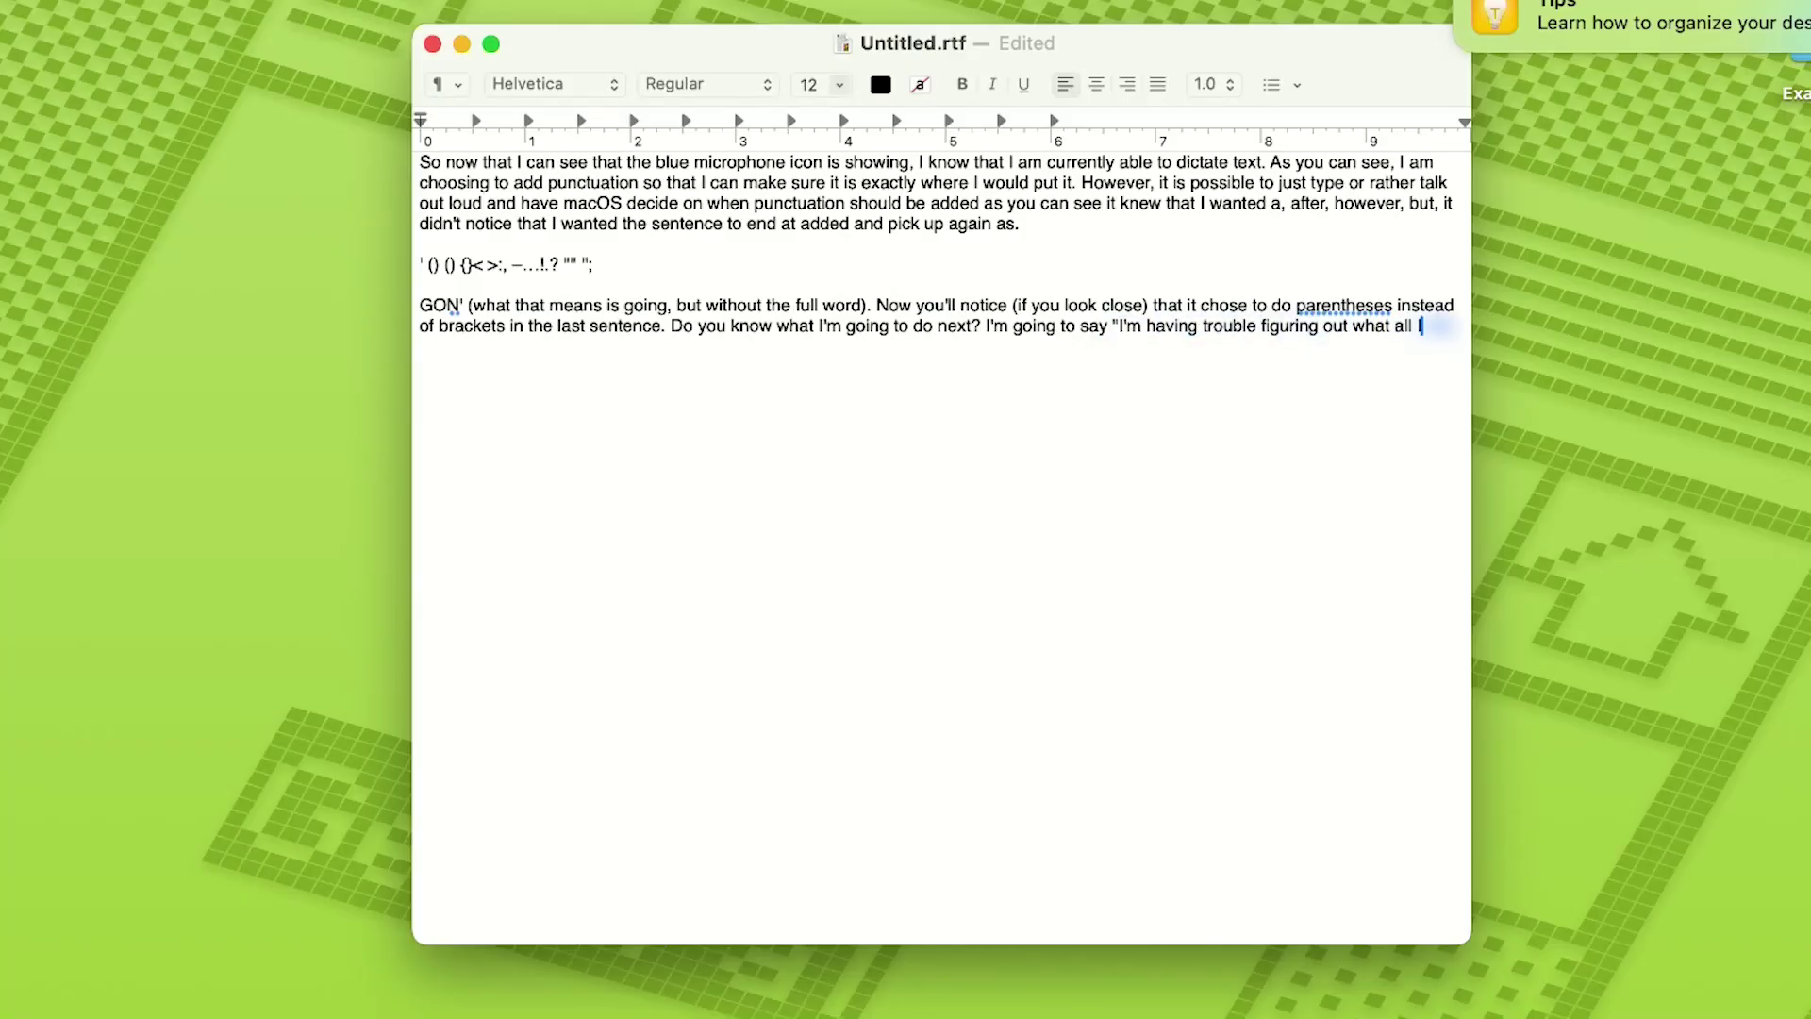
pyautogui.write('I can say to fit in all of this')
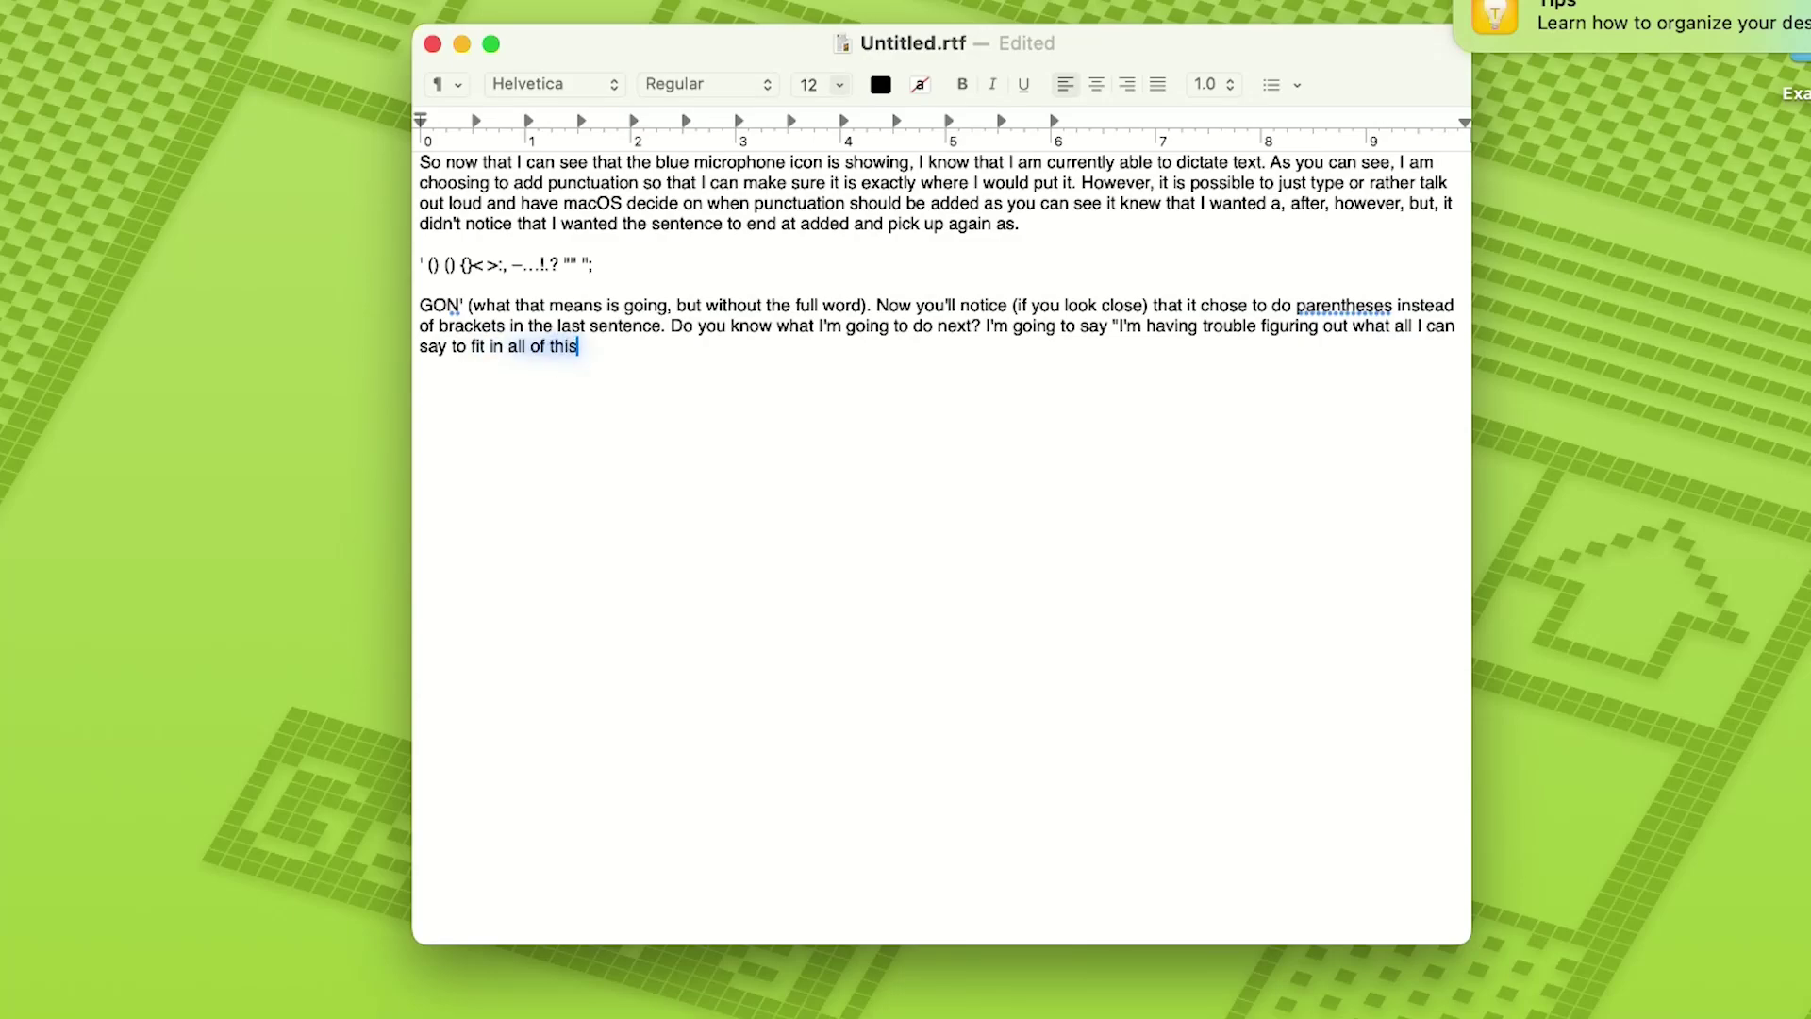
pyautogui.write(' punctuation.')
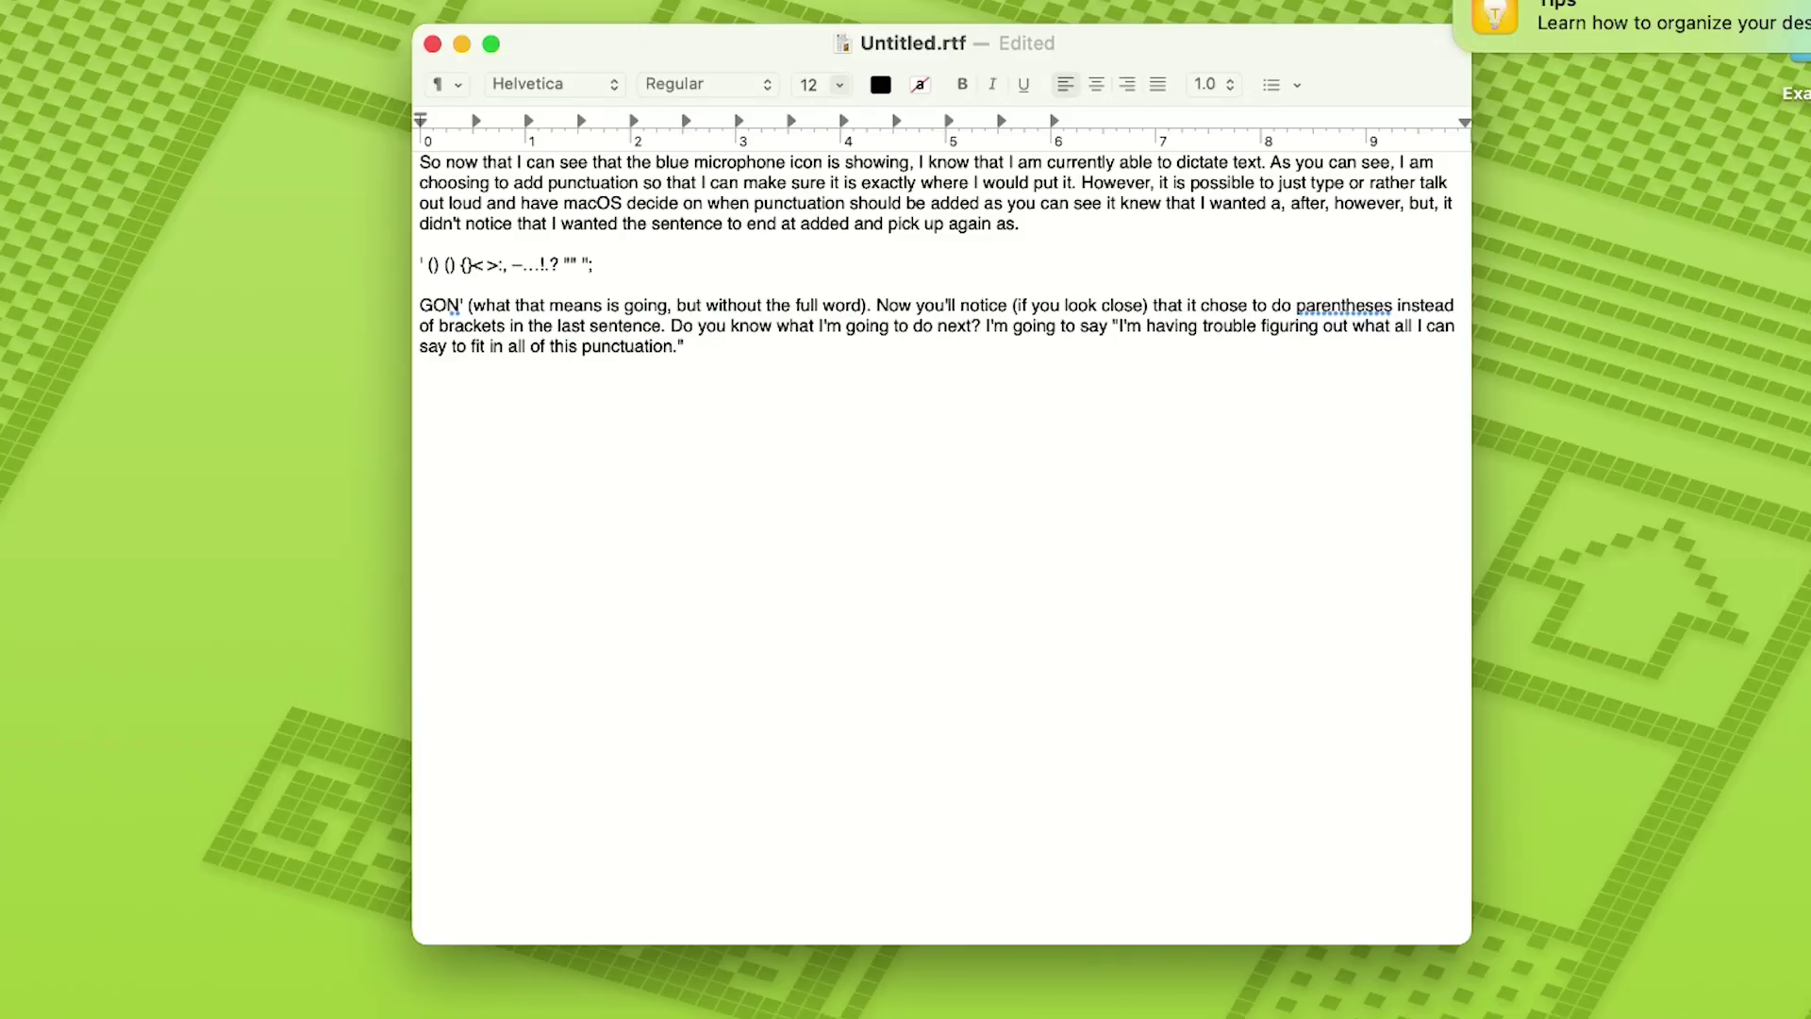
# Dictate symbol examples on new lines, including an asterisk, at sign, bullet point, octothorpe, 50% and underscores, followed by a line of emoji faces
pyautogui.press('F5')
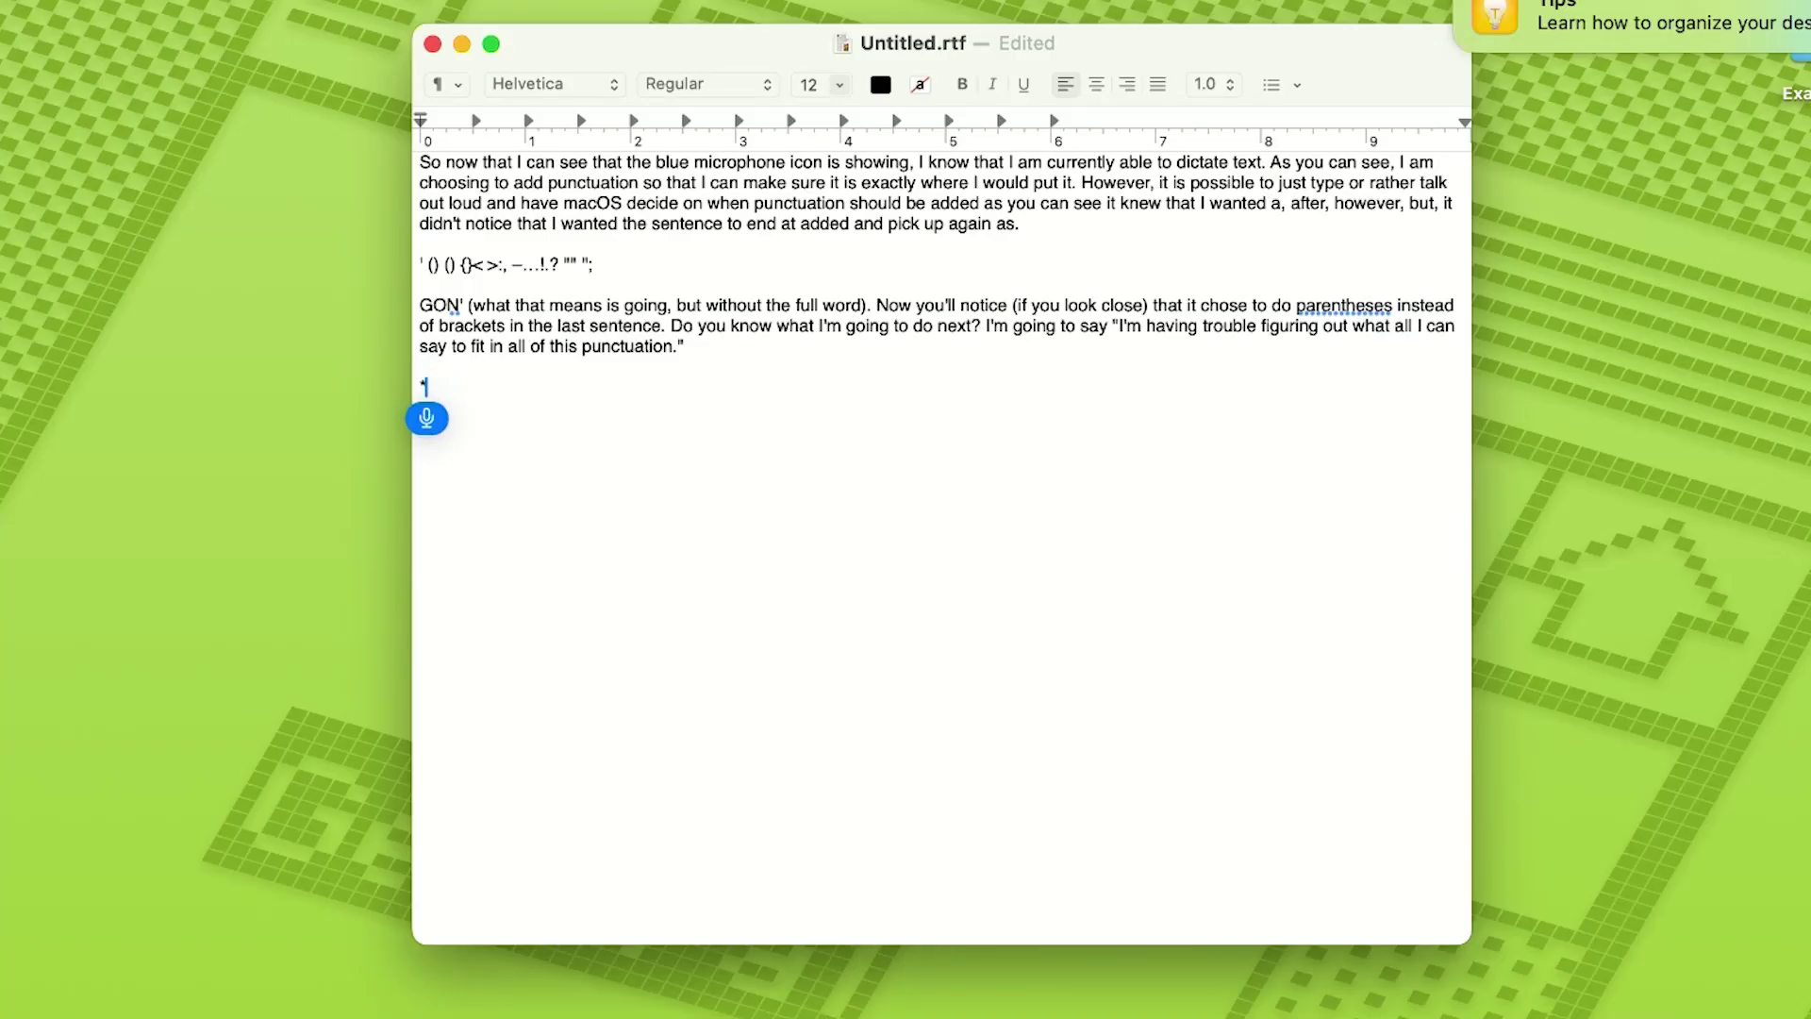
pyautogui.press('F5')
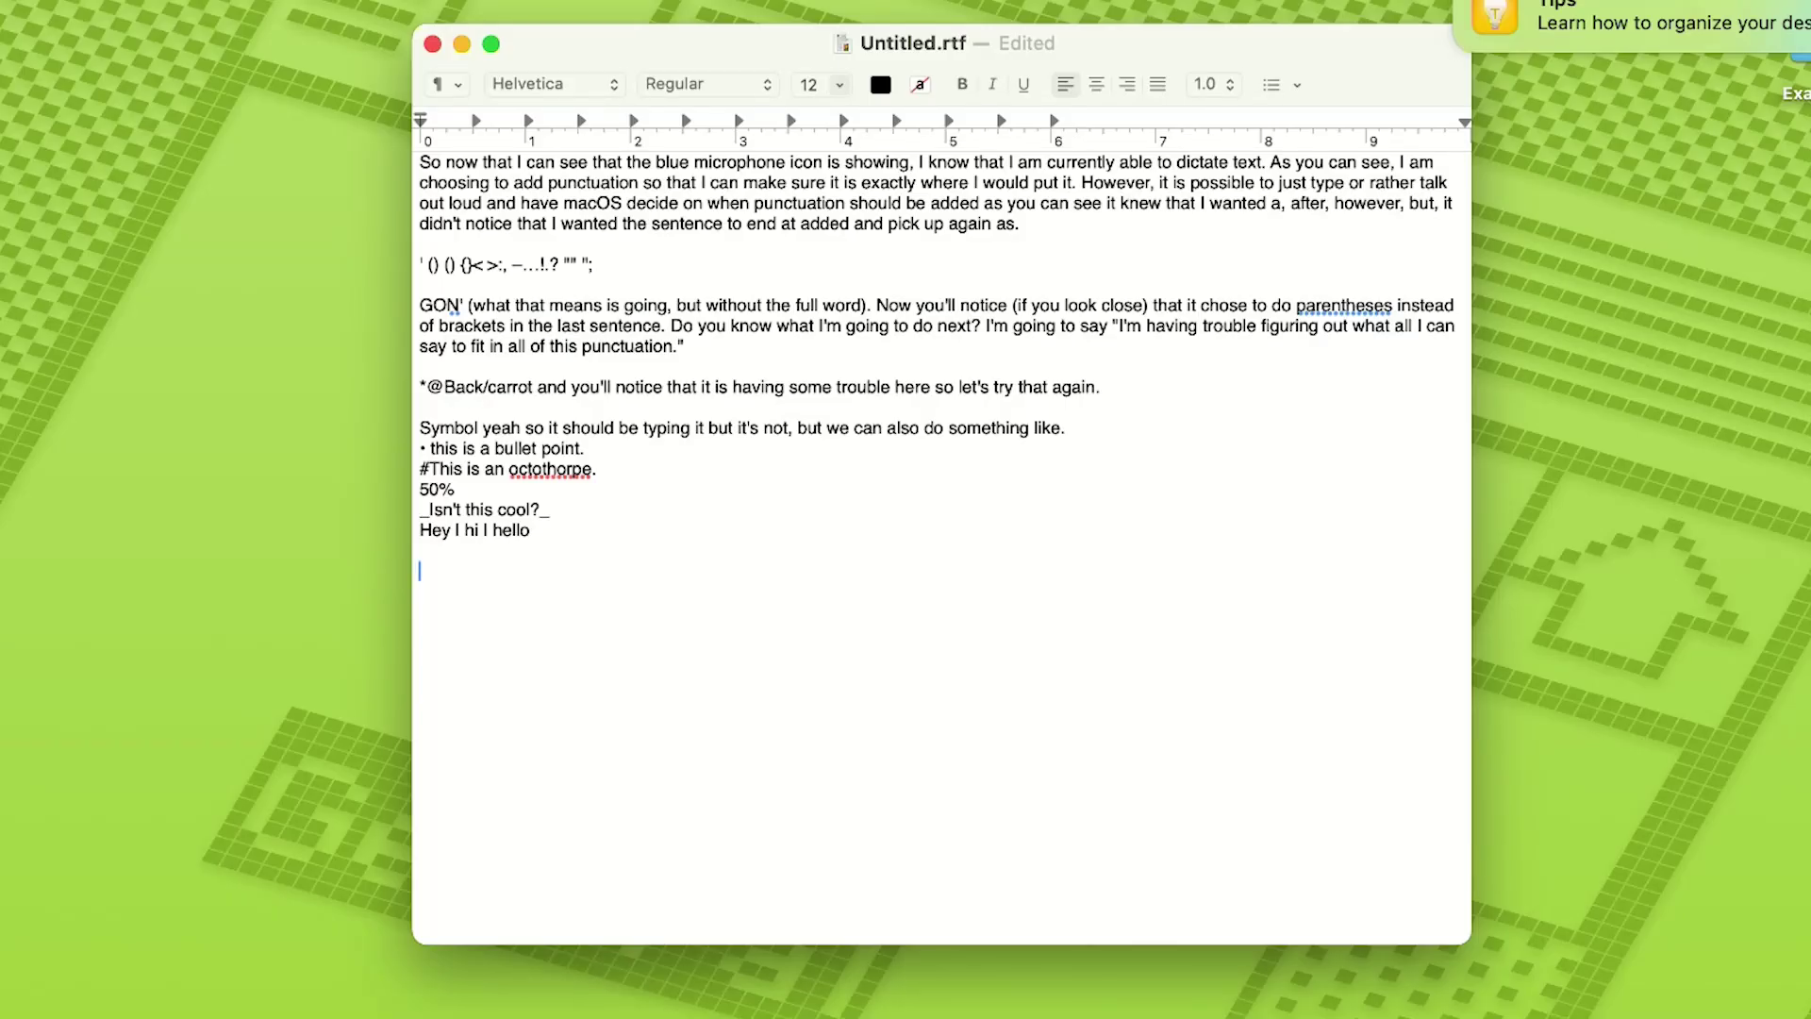
pyautogui.press('F5')
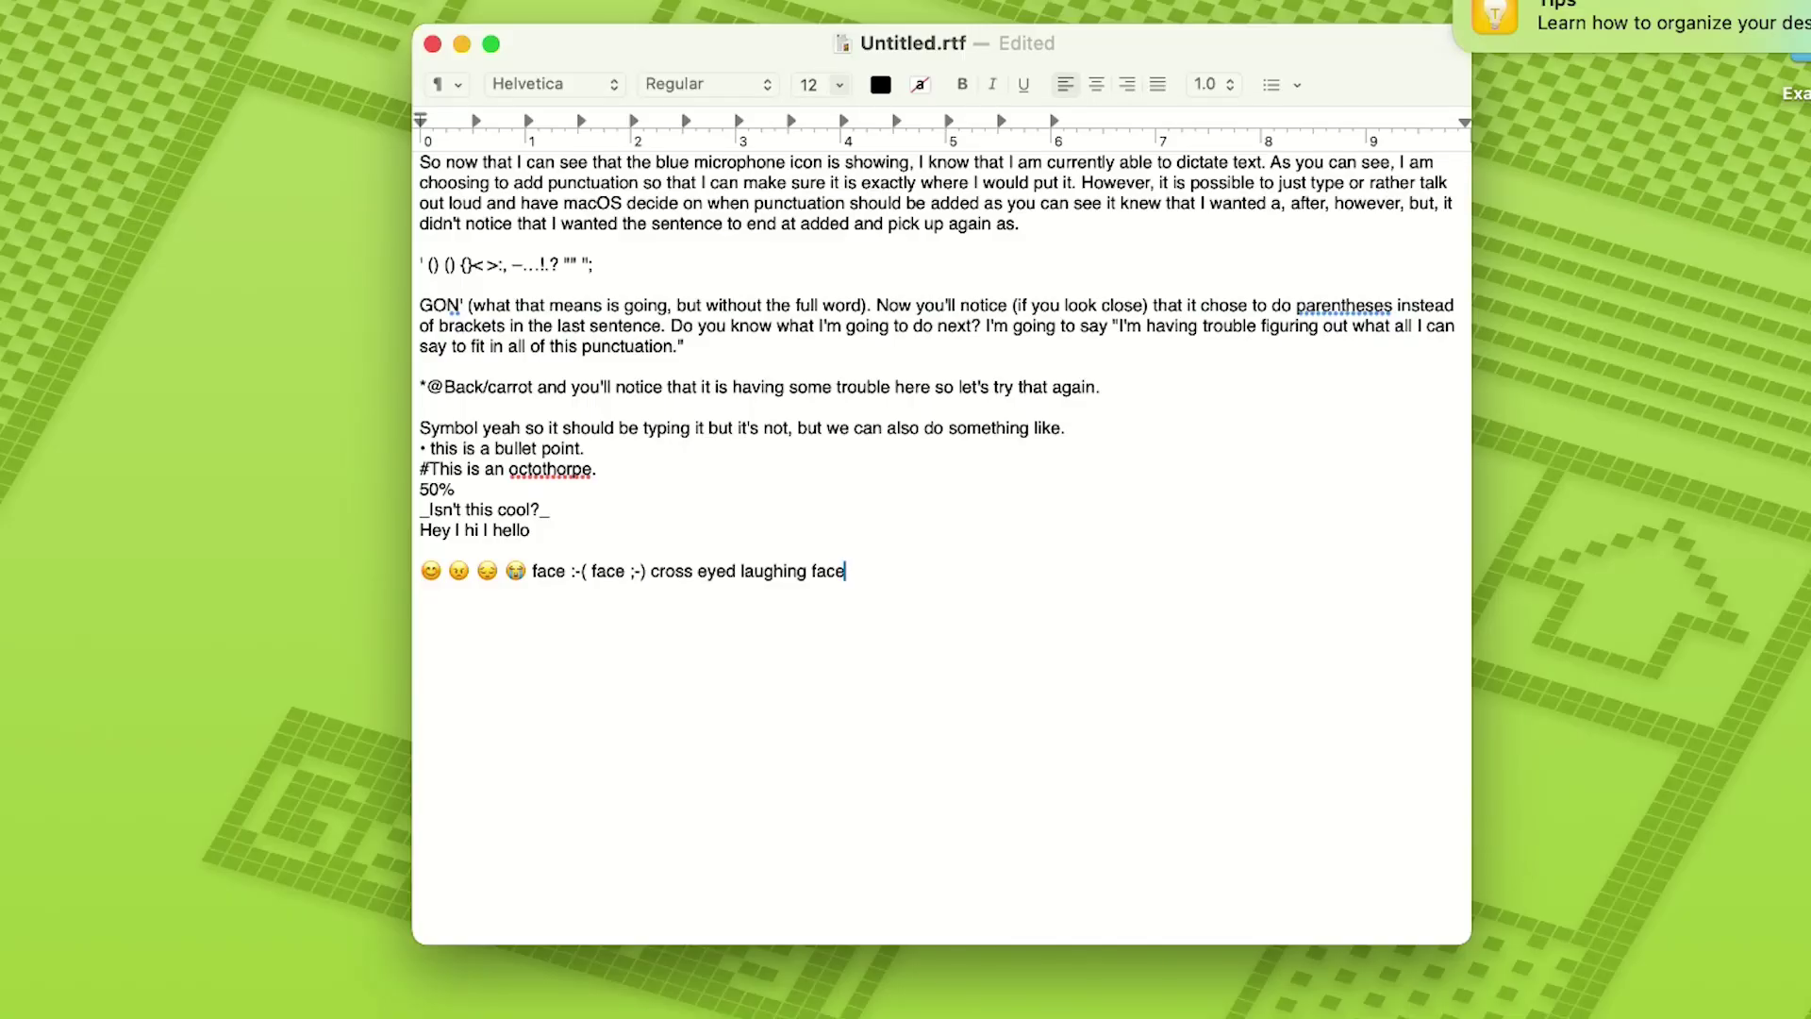
# Leave a blank line below the emoji, restart dictation and dictate "Copyright sign registered sign trademark sign"
pyautogui.press('Return')
pyautogui.press('Return')
pyautogui.press('fn')
pyautogui.press('fn')
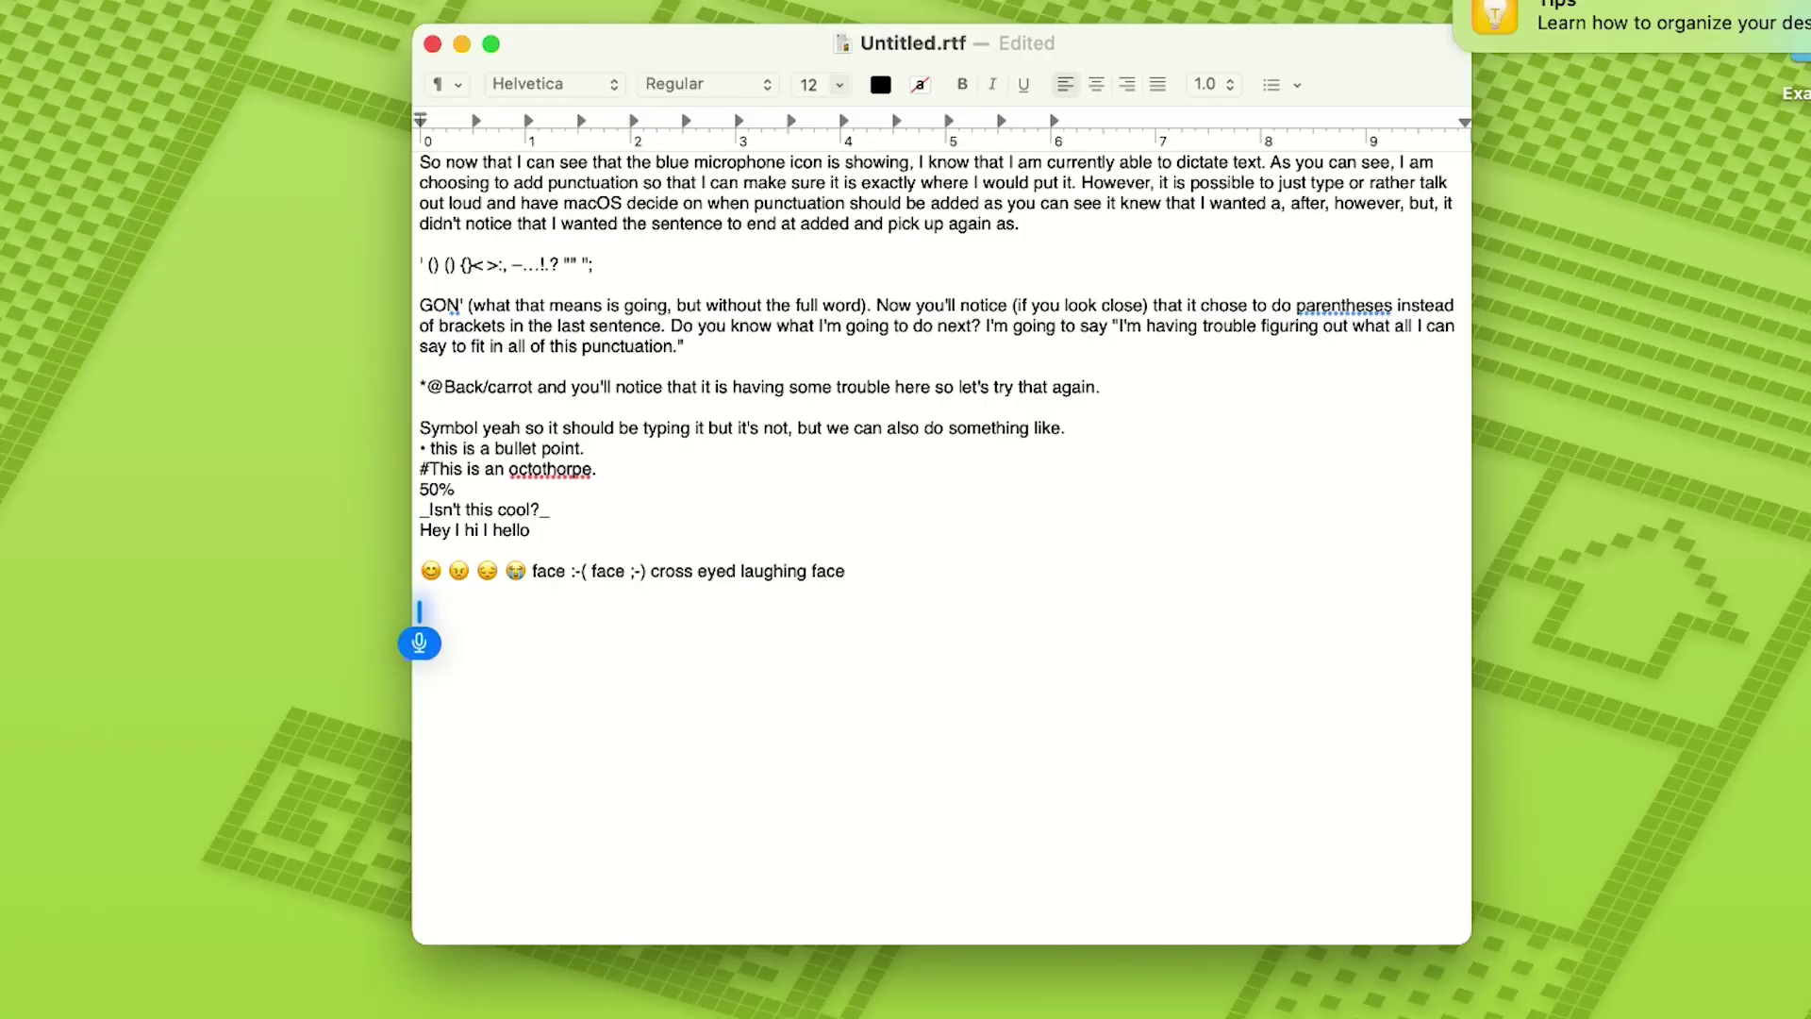
pyautogui.write('Copy')
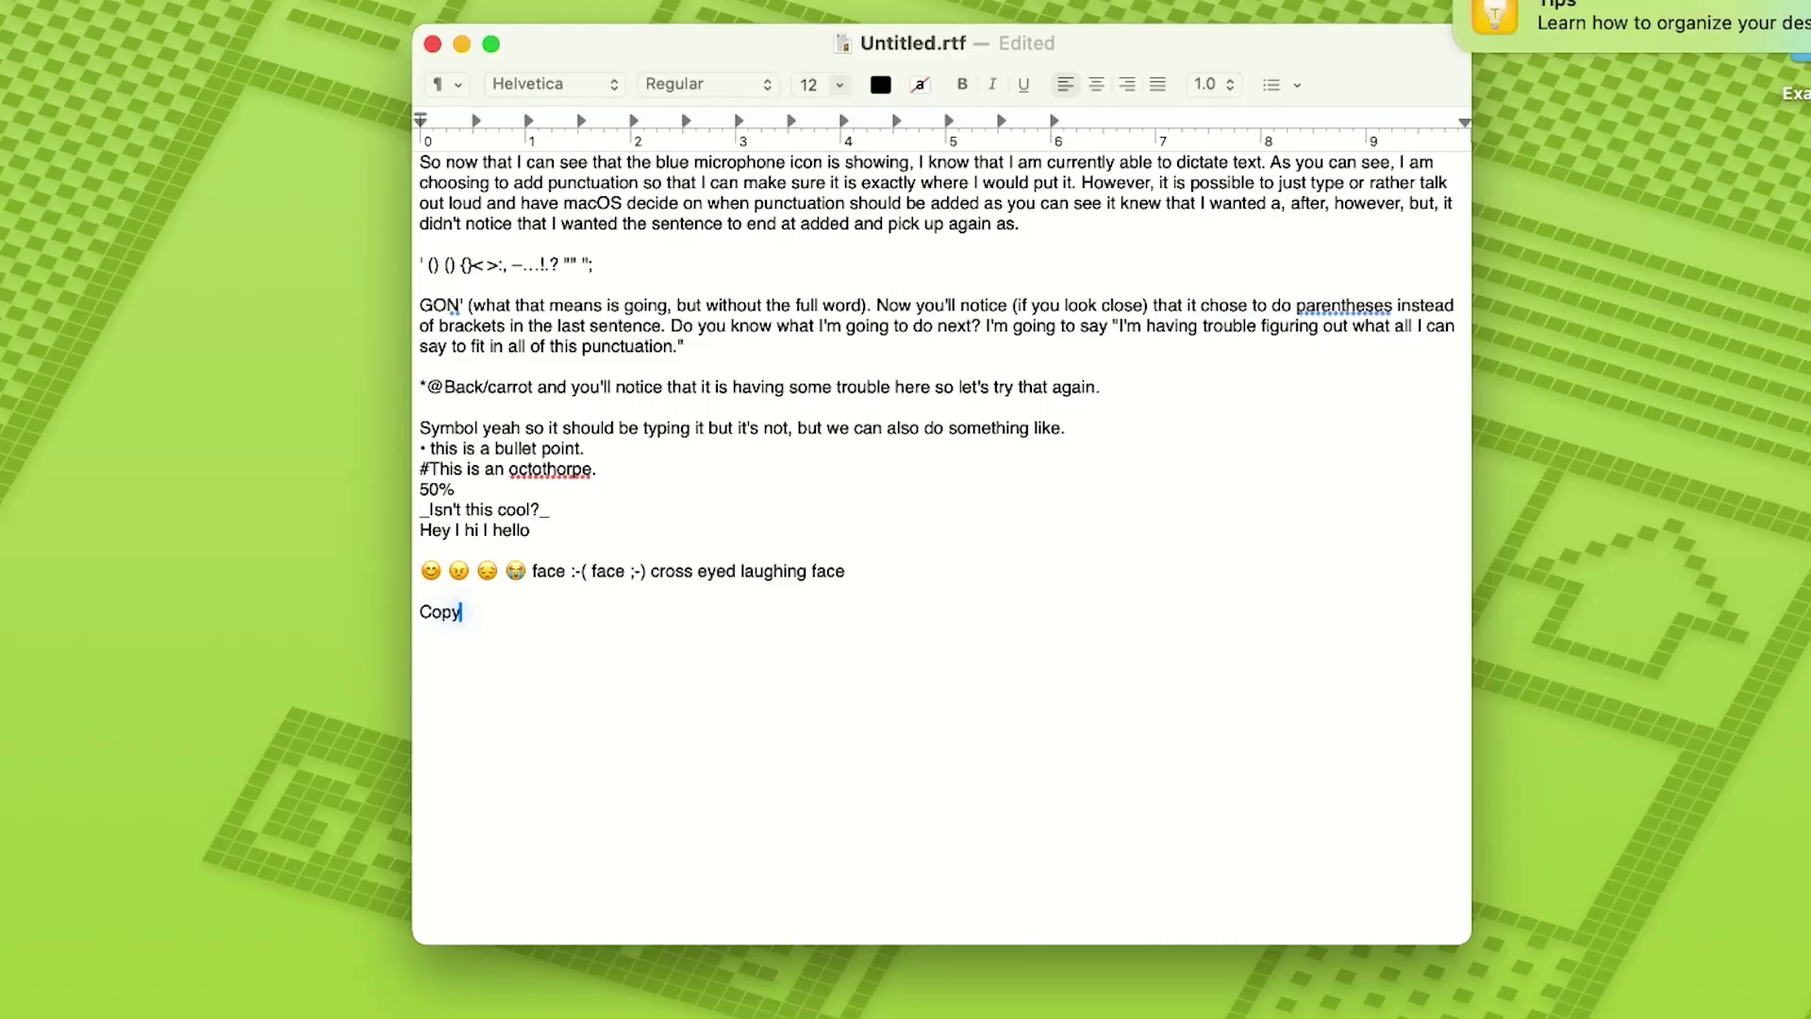
pyautogui.write('right sign')
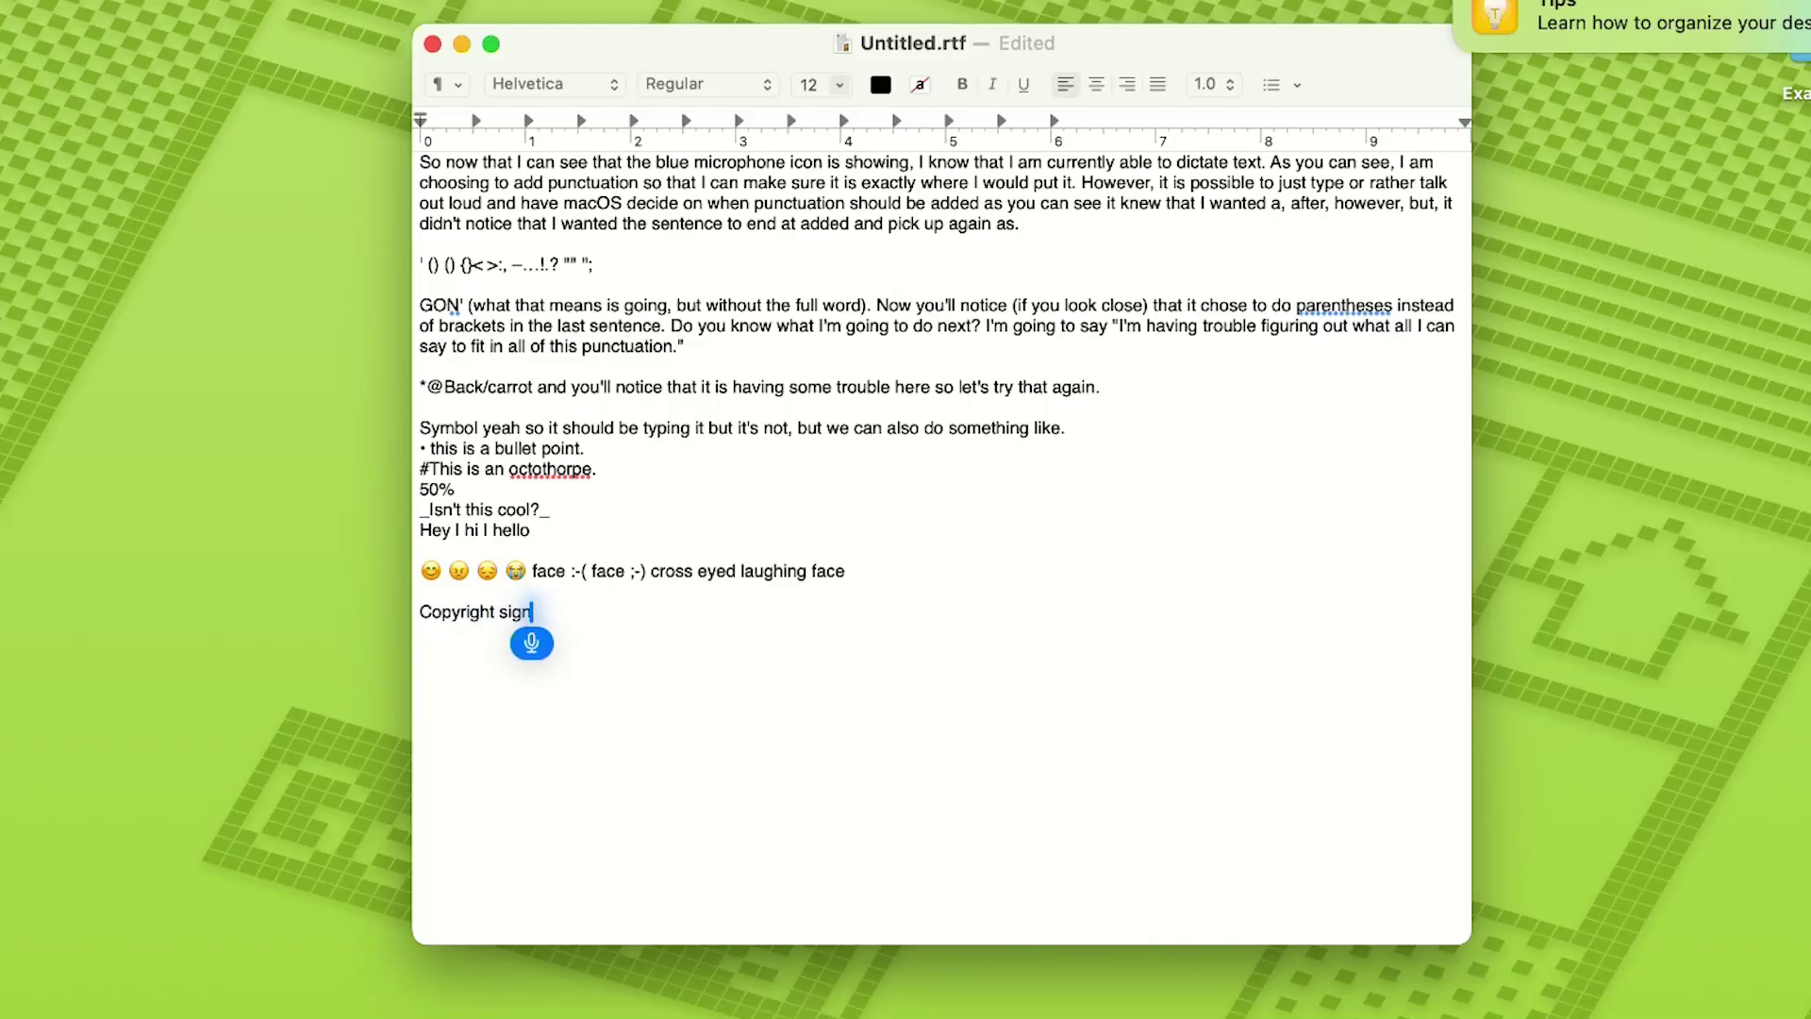
pyautogui.write(' registered sign trademark')
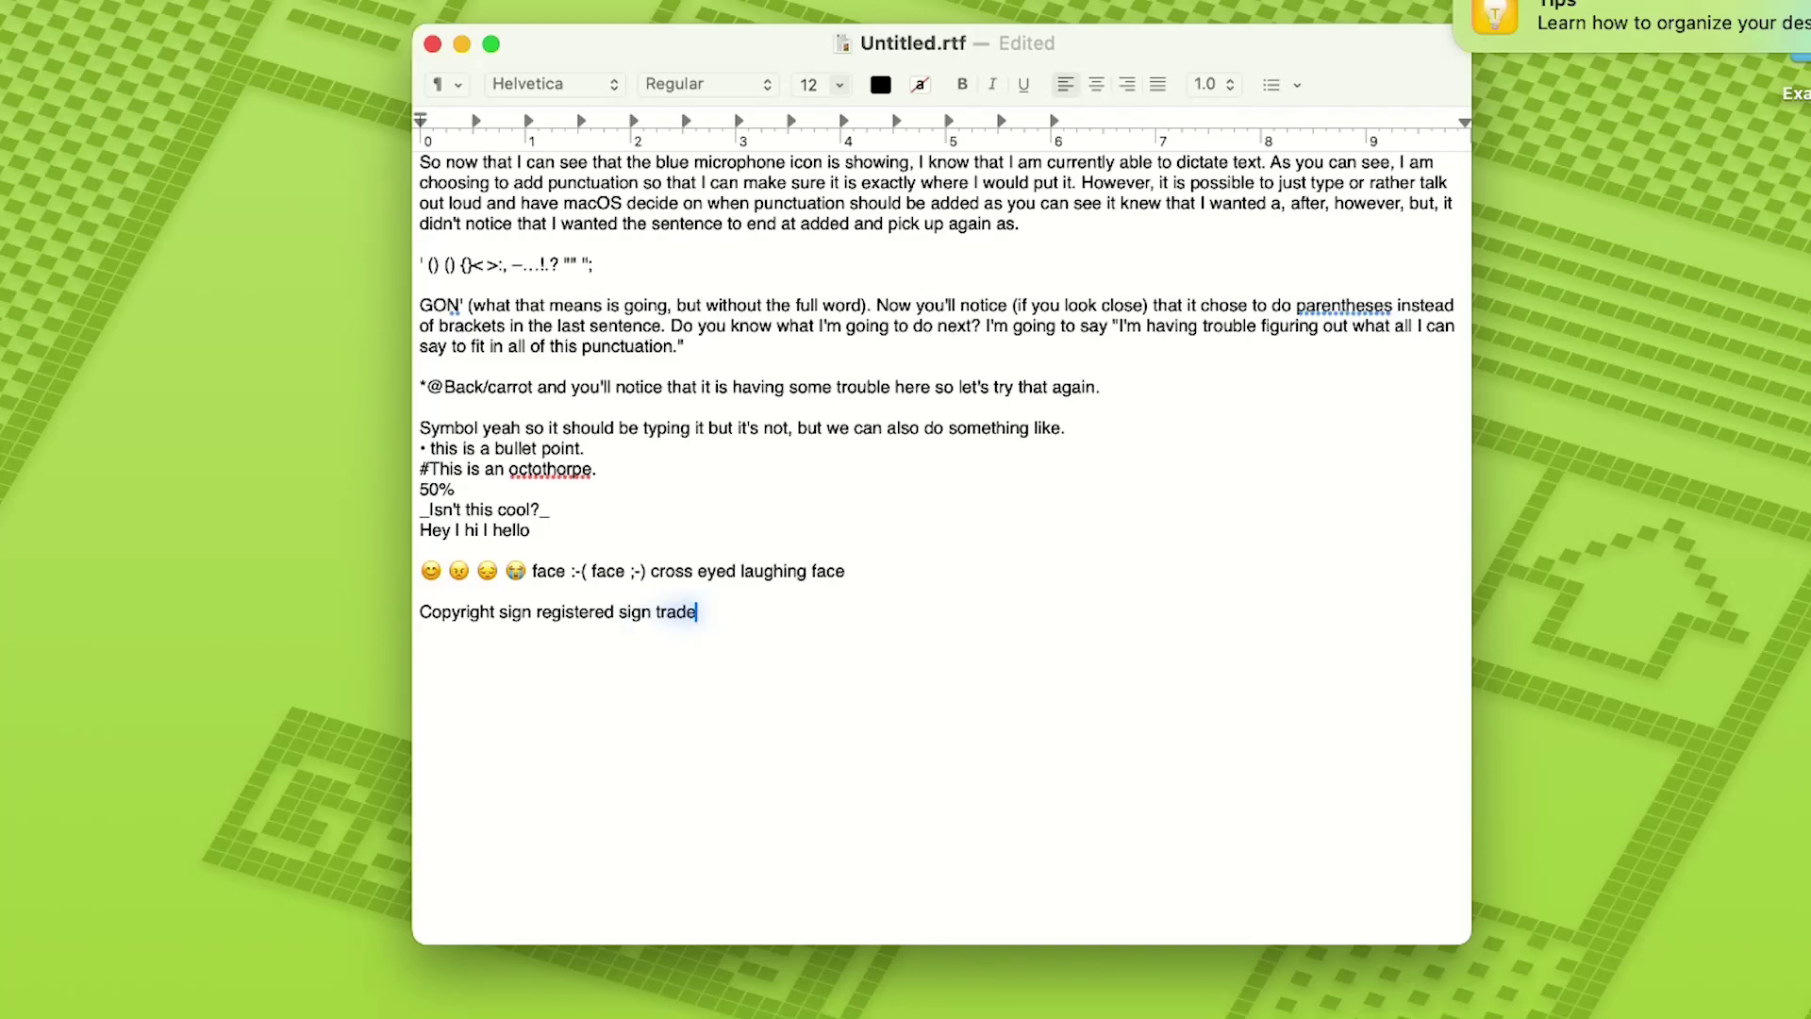
pyautogui.write(' sign')
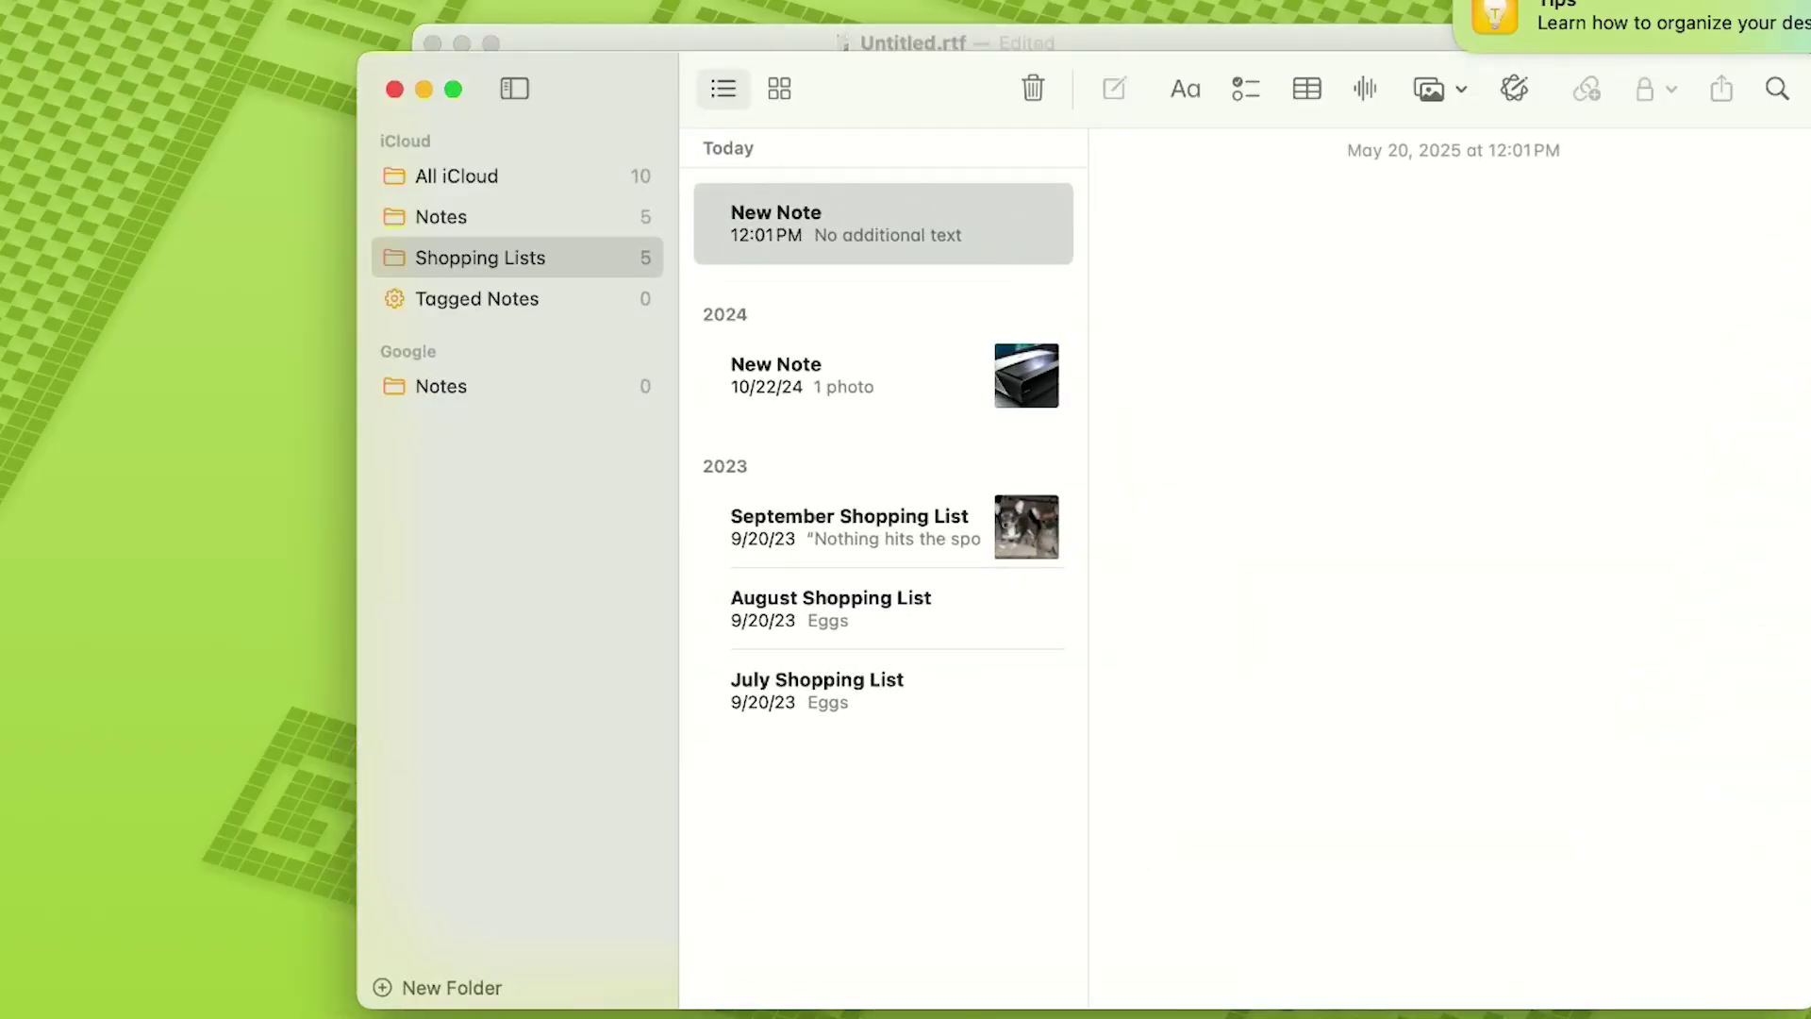
# In the blank note in Notes, dictate the lines "iOS today copyright sign", "Hands on Mac ®" and "Hands-on iOS ™"
pyautogui.press('Return')
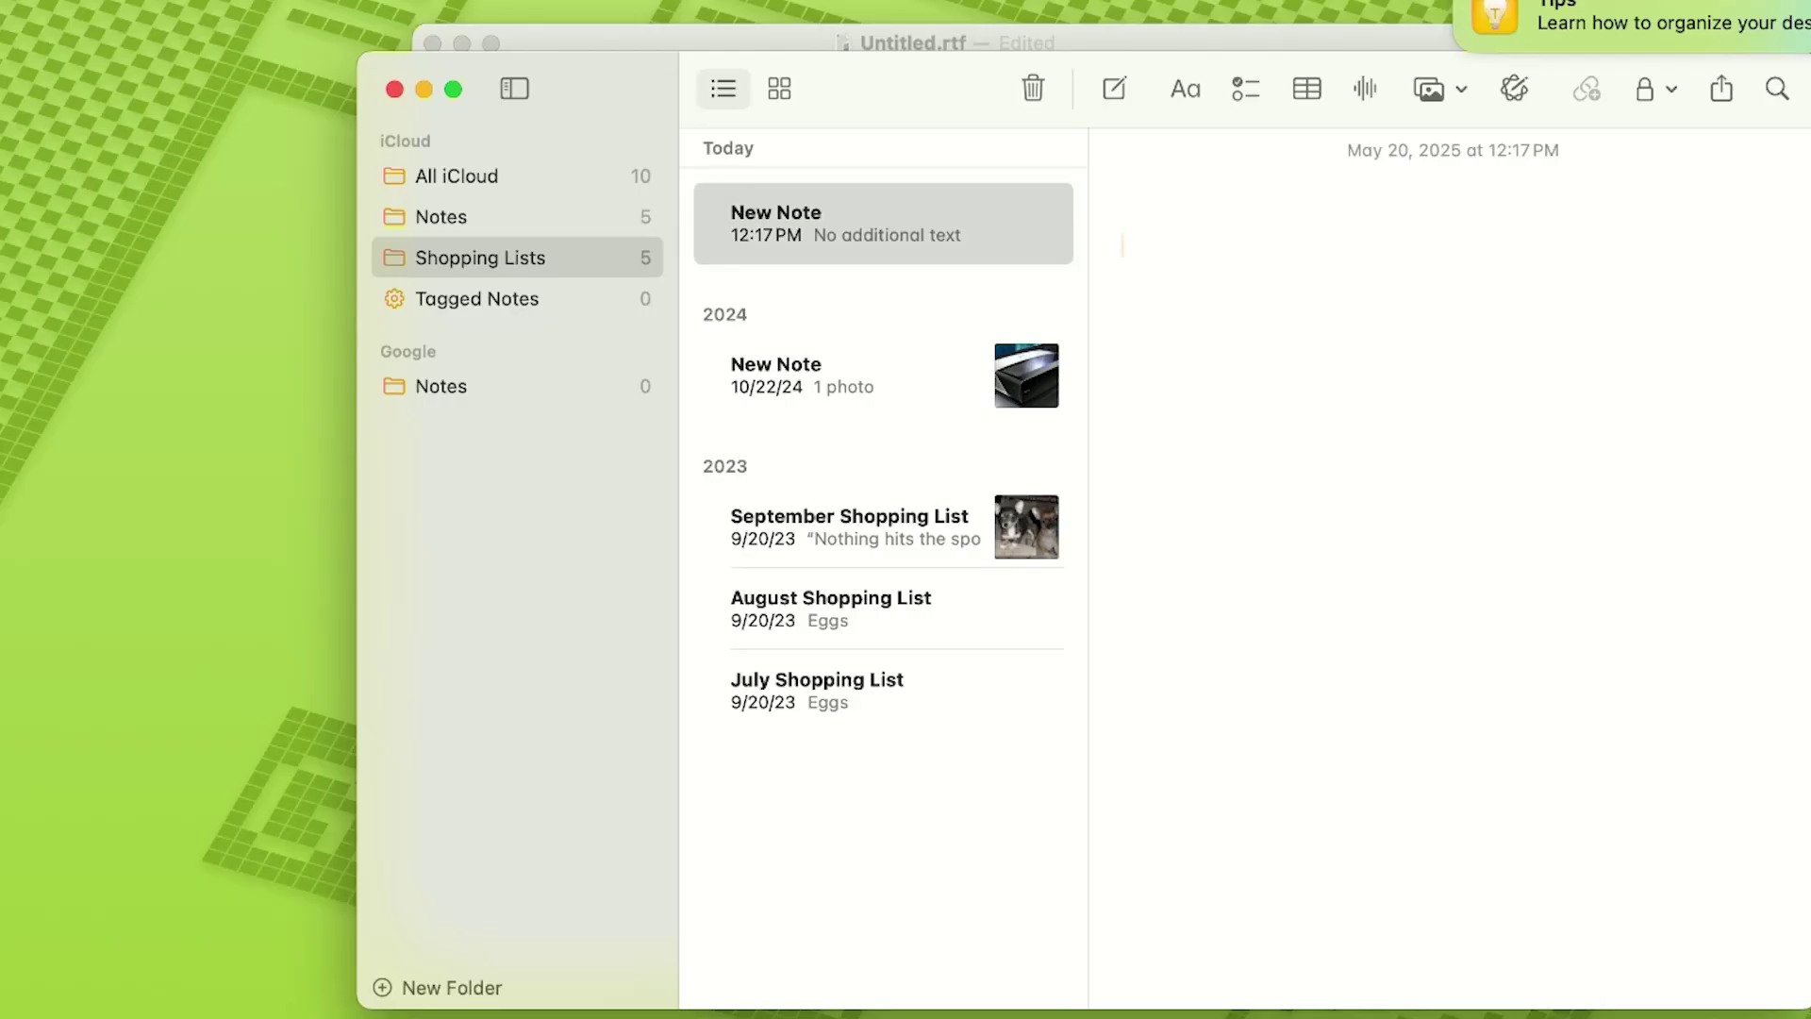
pyautogui.press('F5')
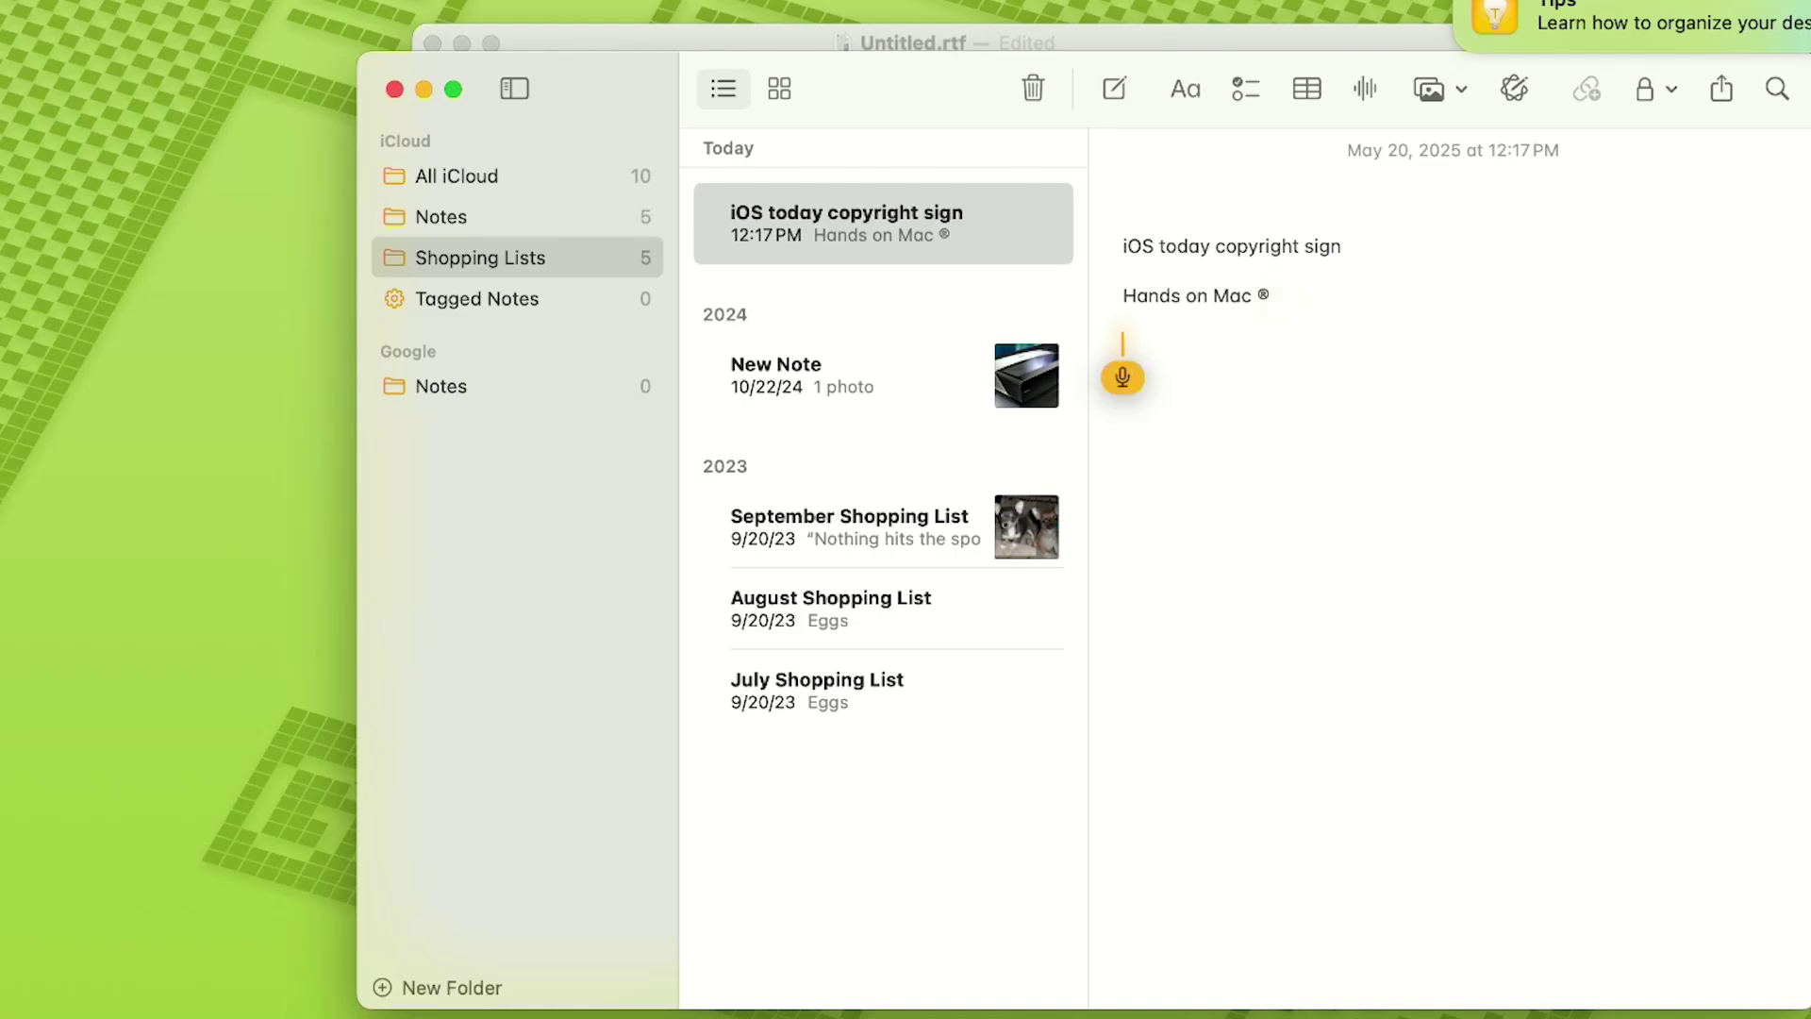
pyautogui.write('-on iOS ™')
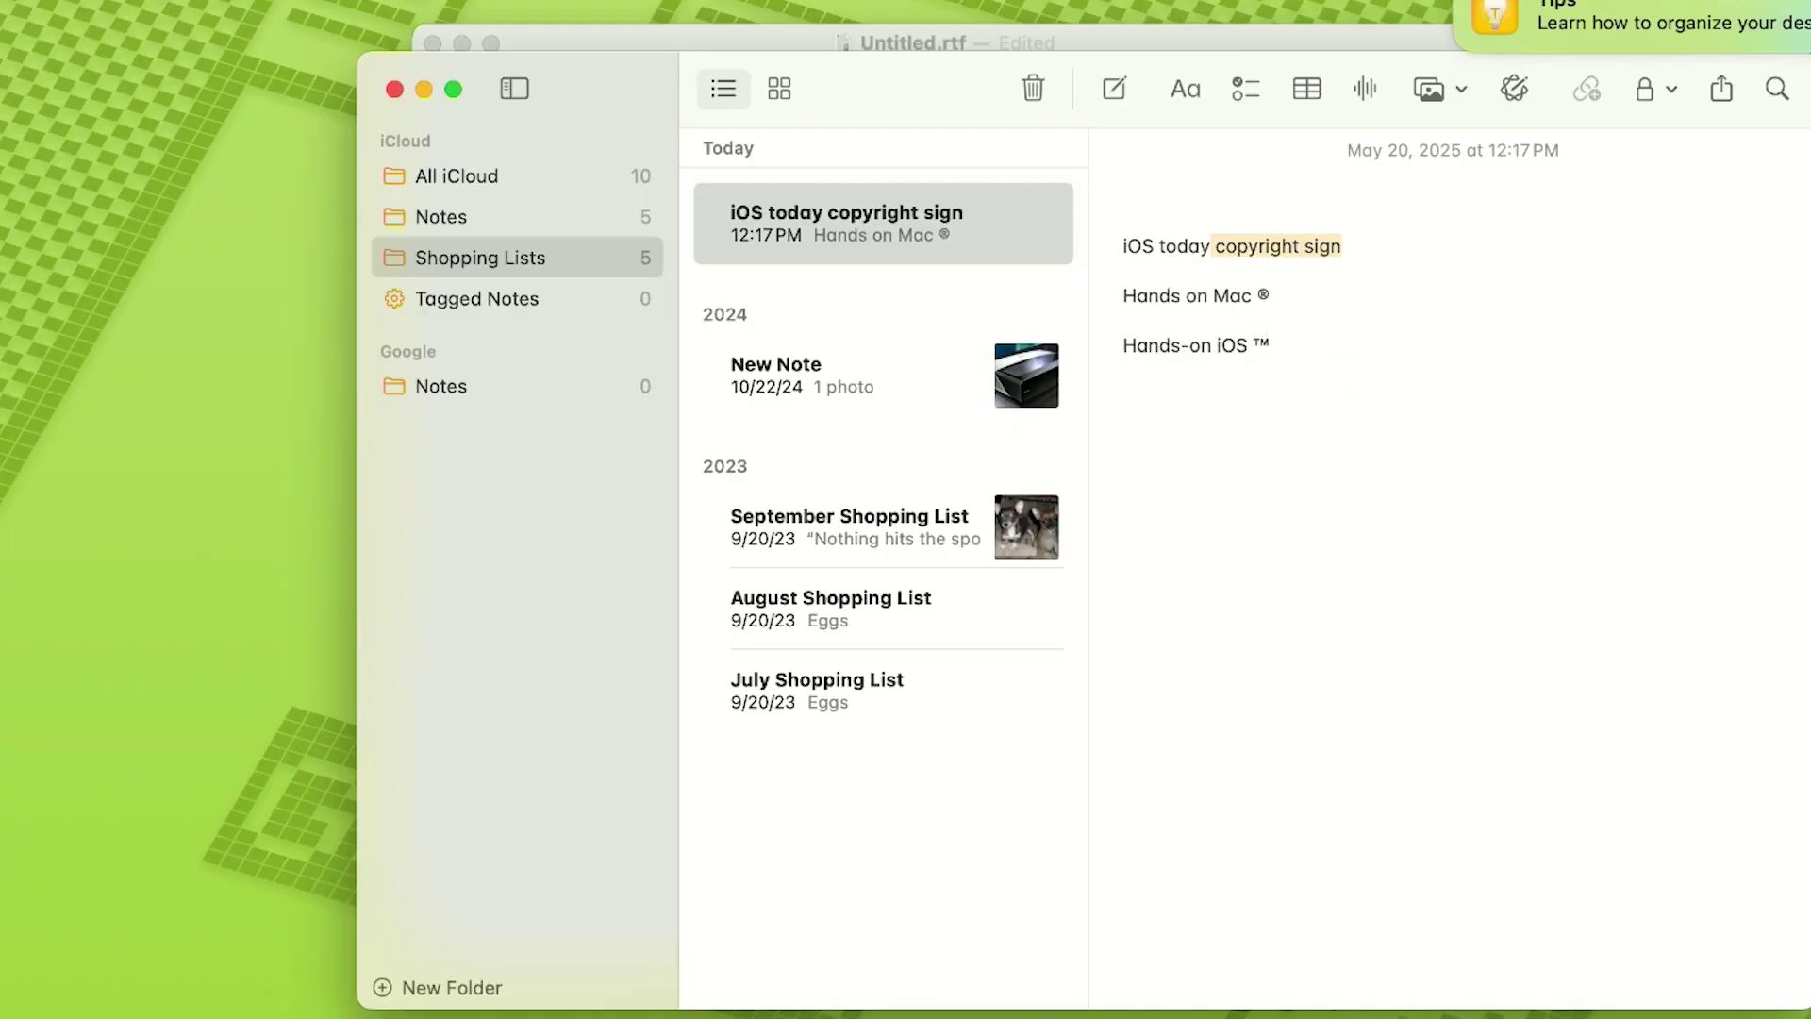
pyautogui.press('fn')
pyautogui.press('fn')
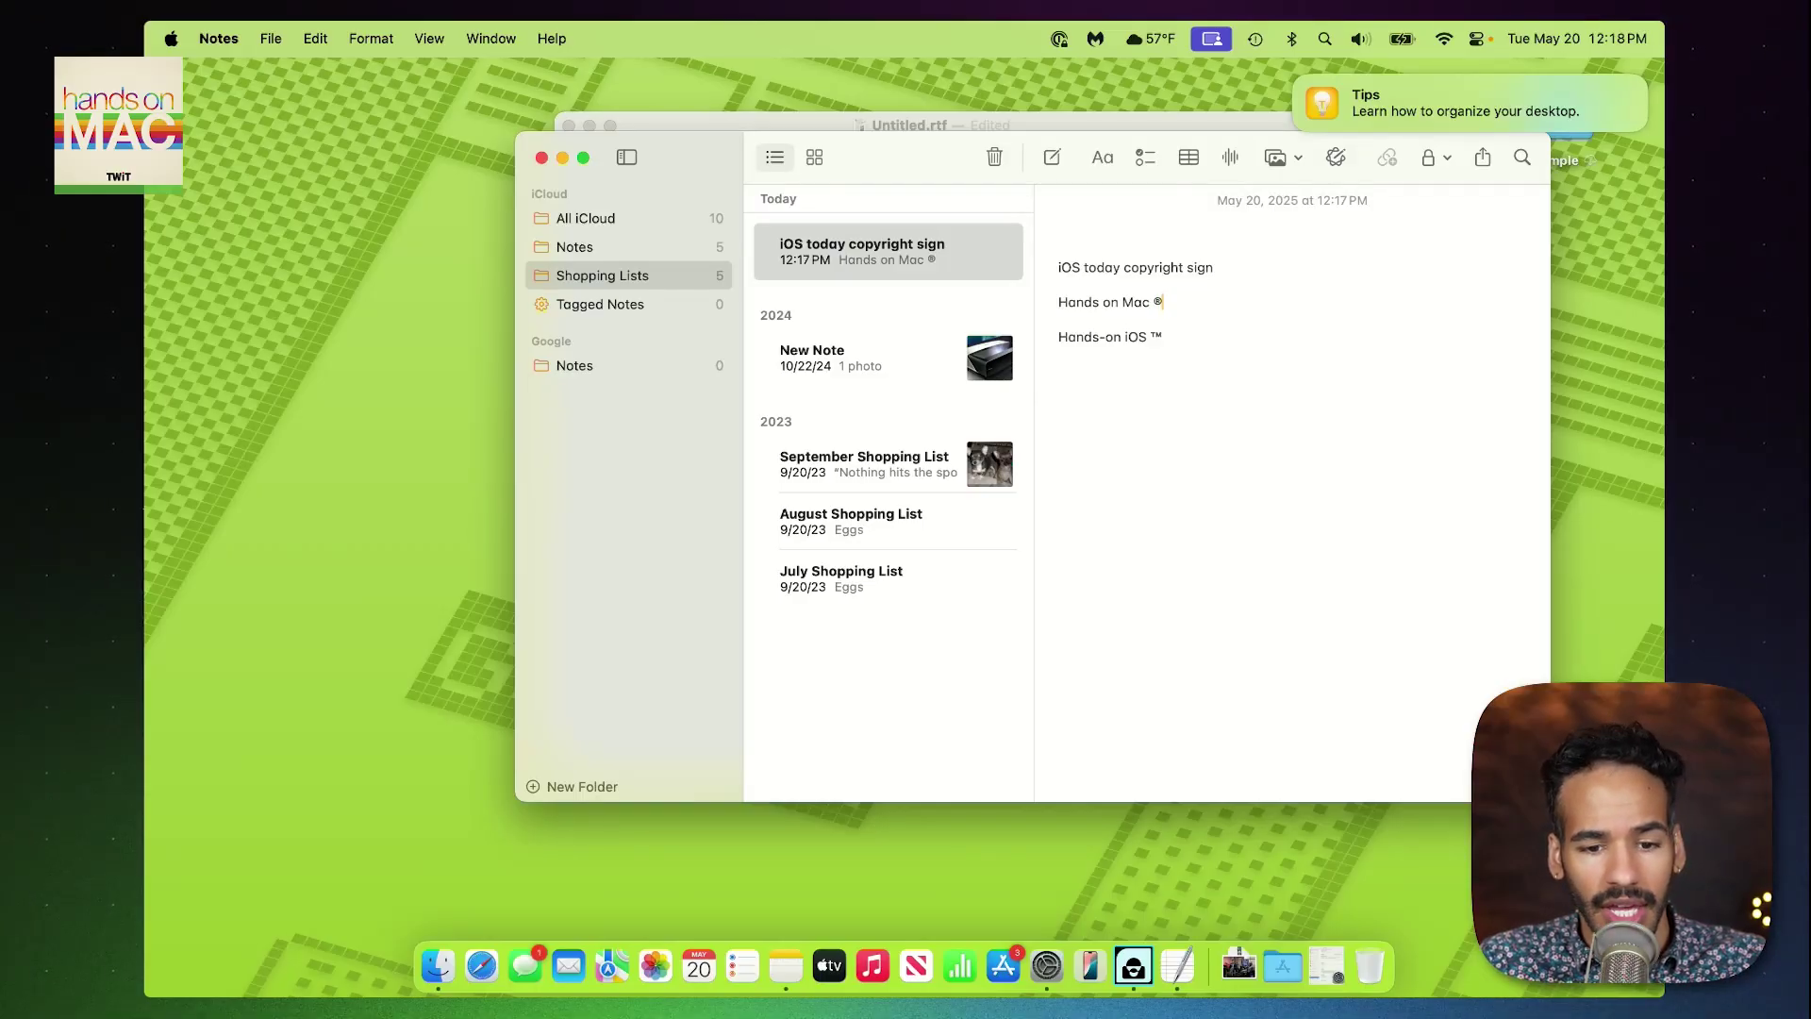
# Switch to System Settings and read through the Siri, Dictation & Privacy information from the Keyboard page's Dictation section, closing it when finished
pyautogui.click(1046, 966)
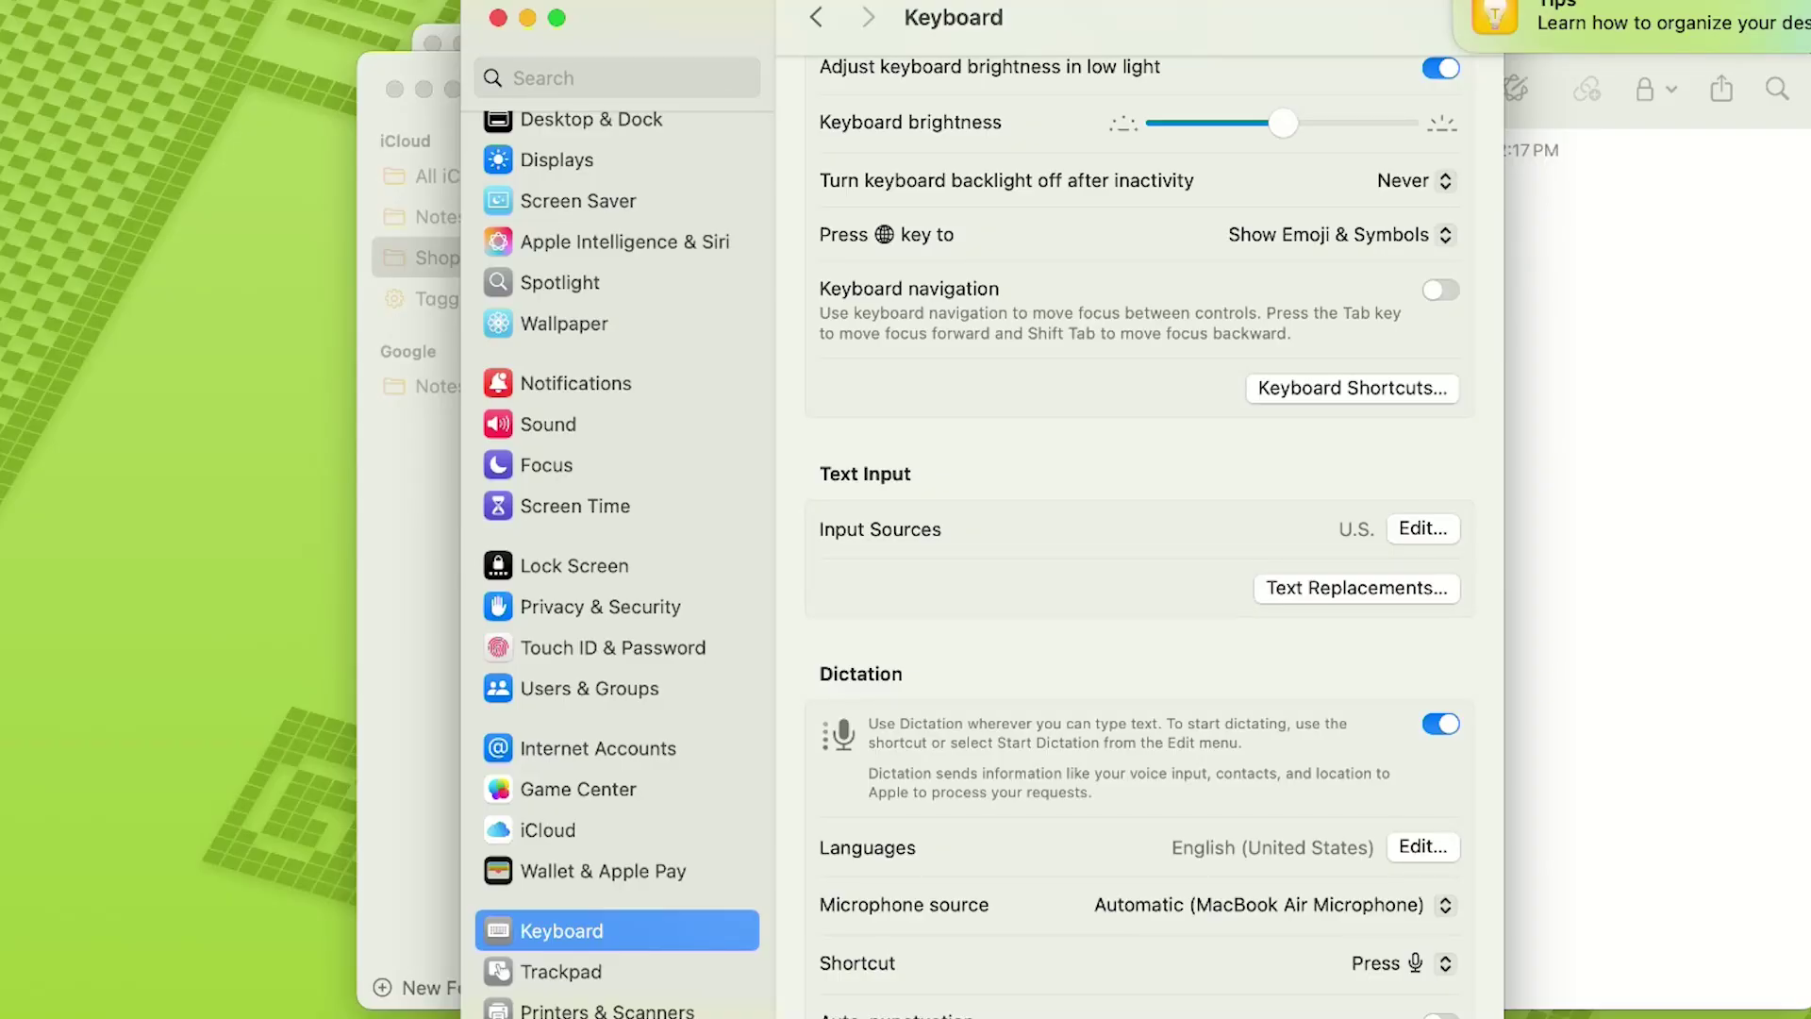
pyautogui.scroll(-1, 1161, 536)
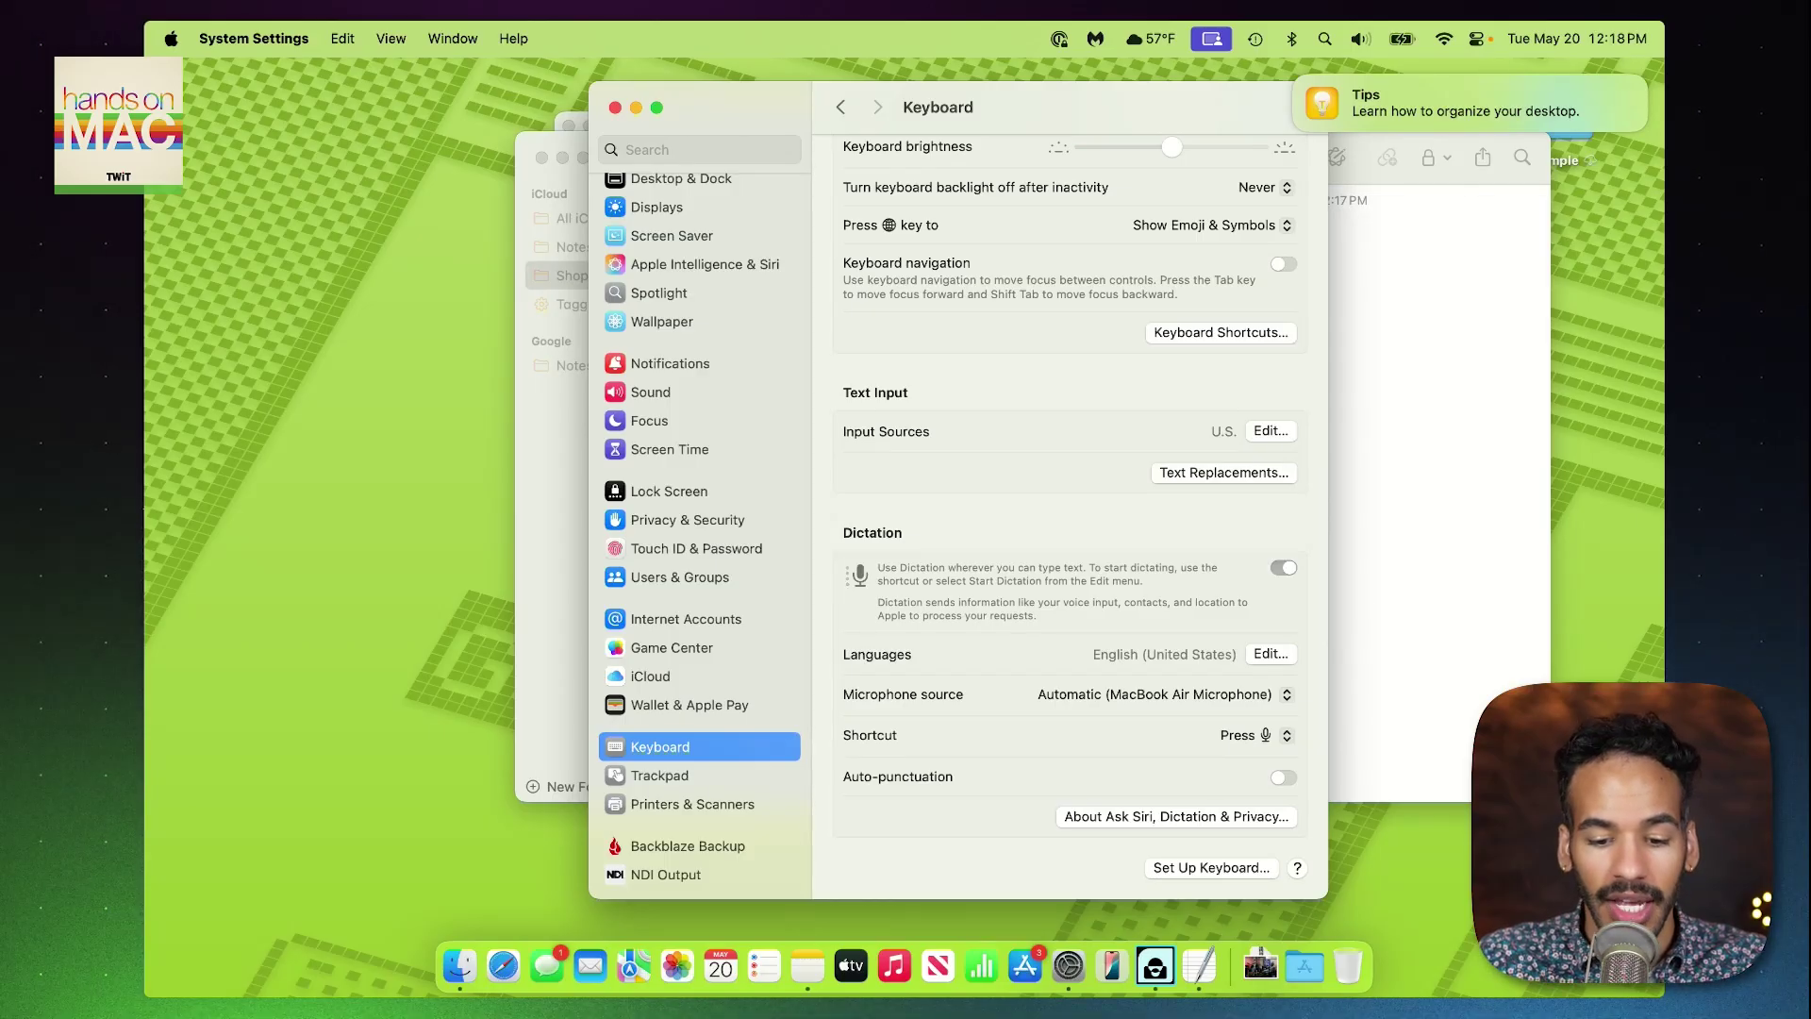
pyautogui.click(1290, 1016)
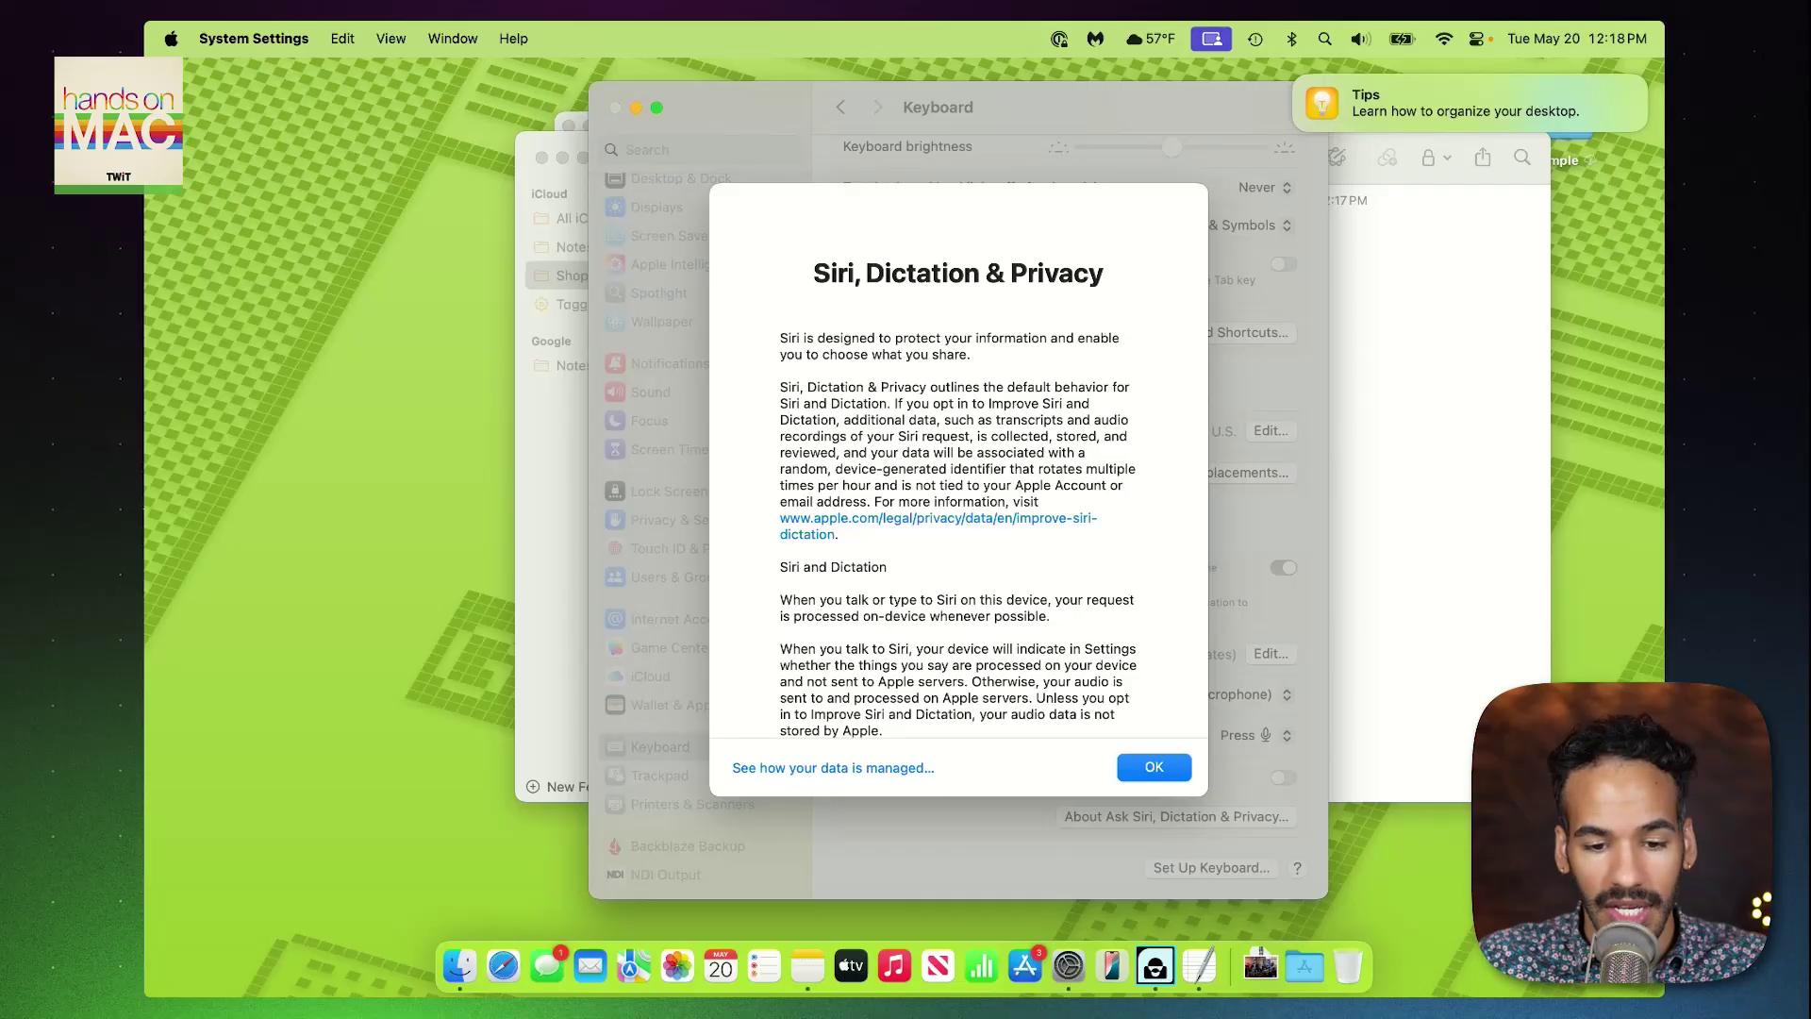
pyautogui.scroll(-2, 957, 528)
pyautogui.scroll(-10, 958, 528)
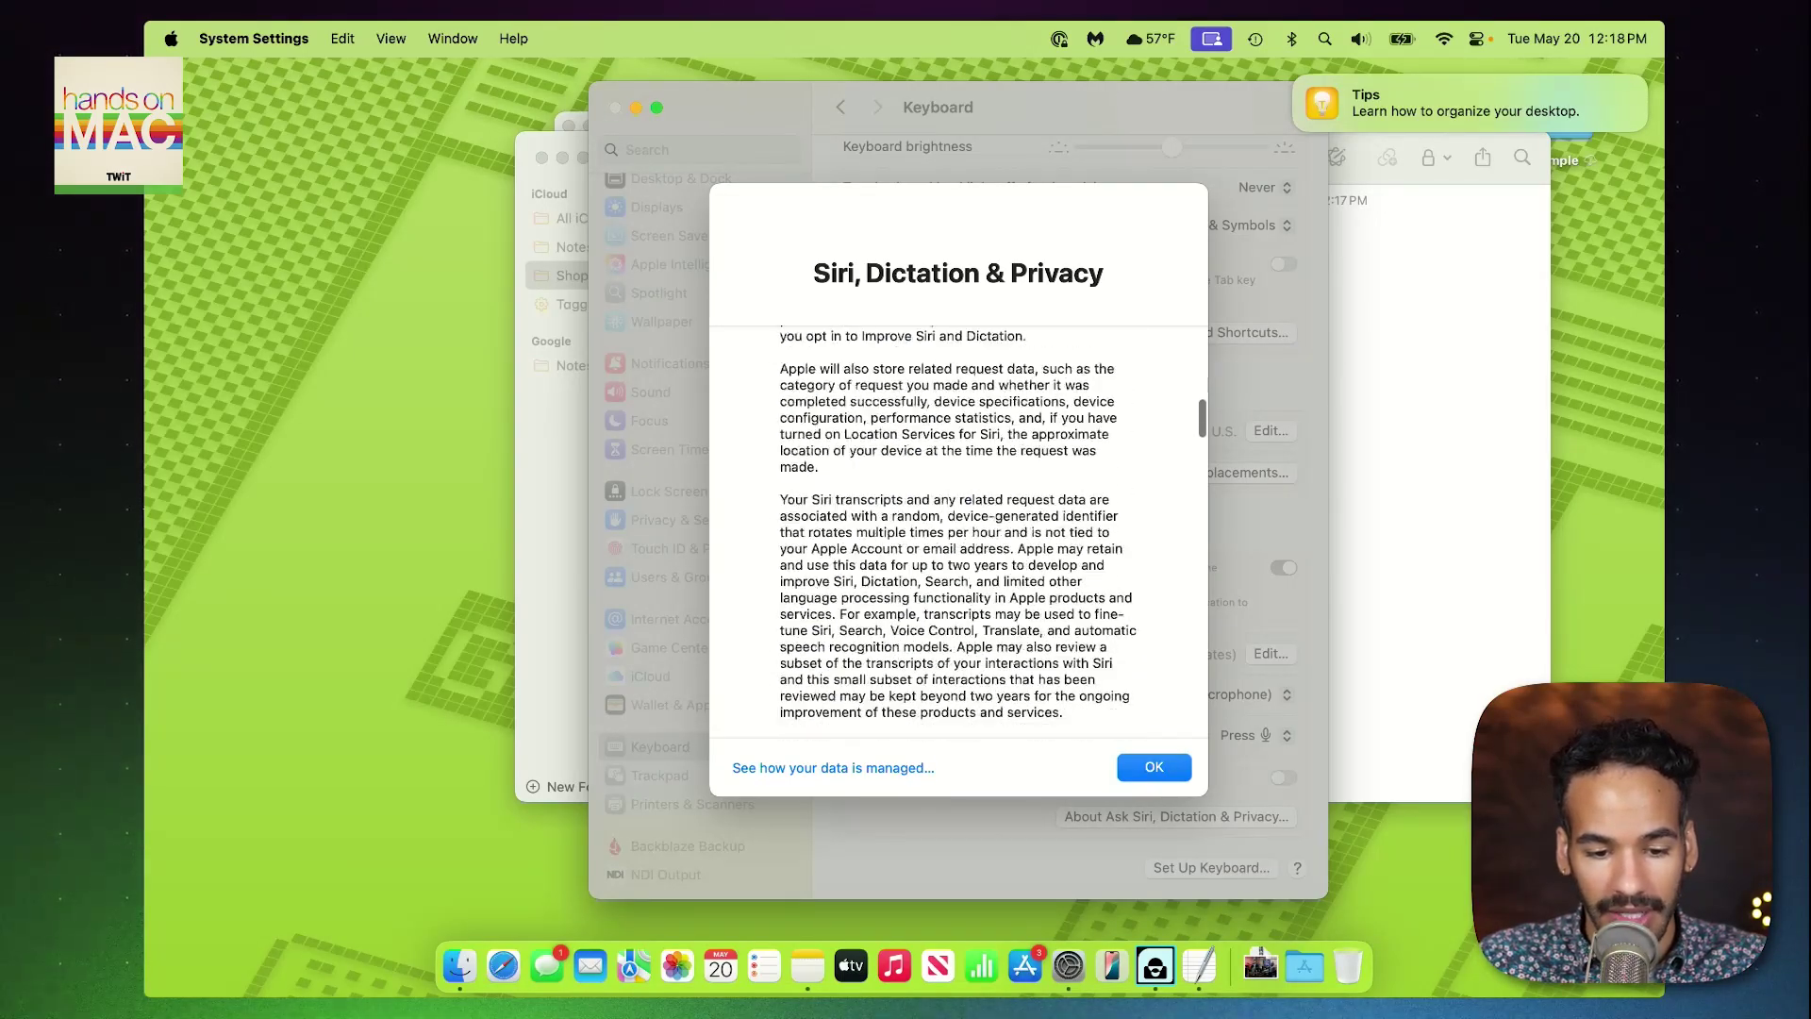
pyautogui.scroll(-8, 958, 528)
pyautogui.scroll(3, 957, 528)
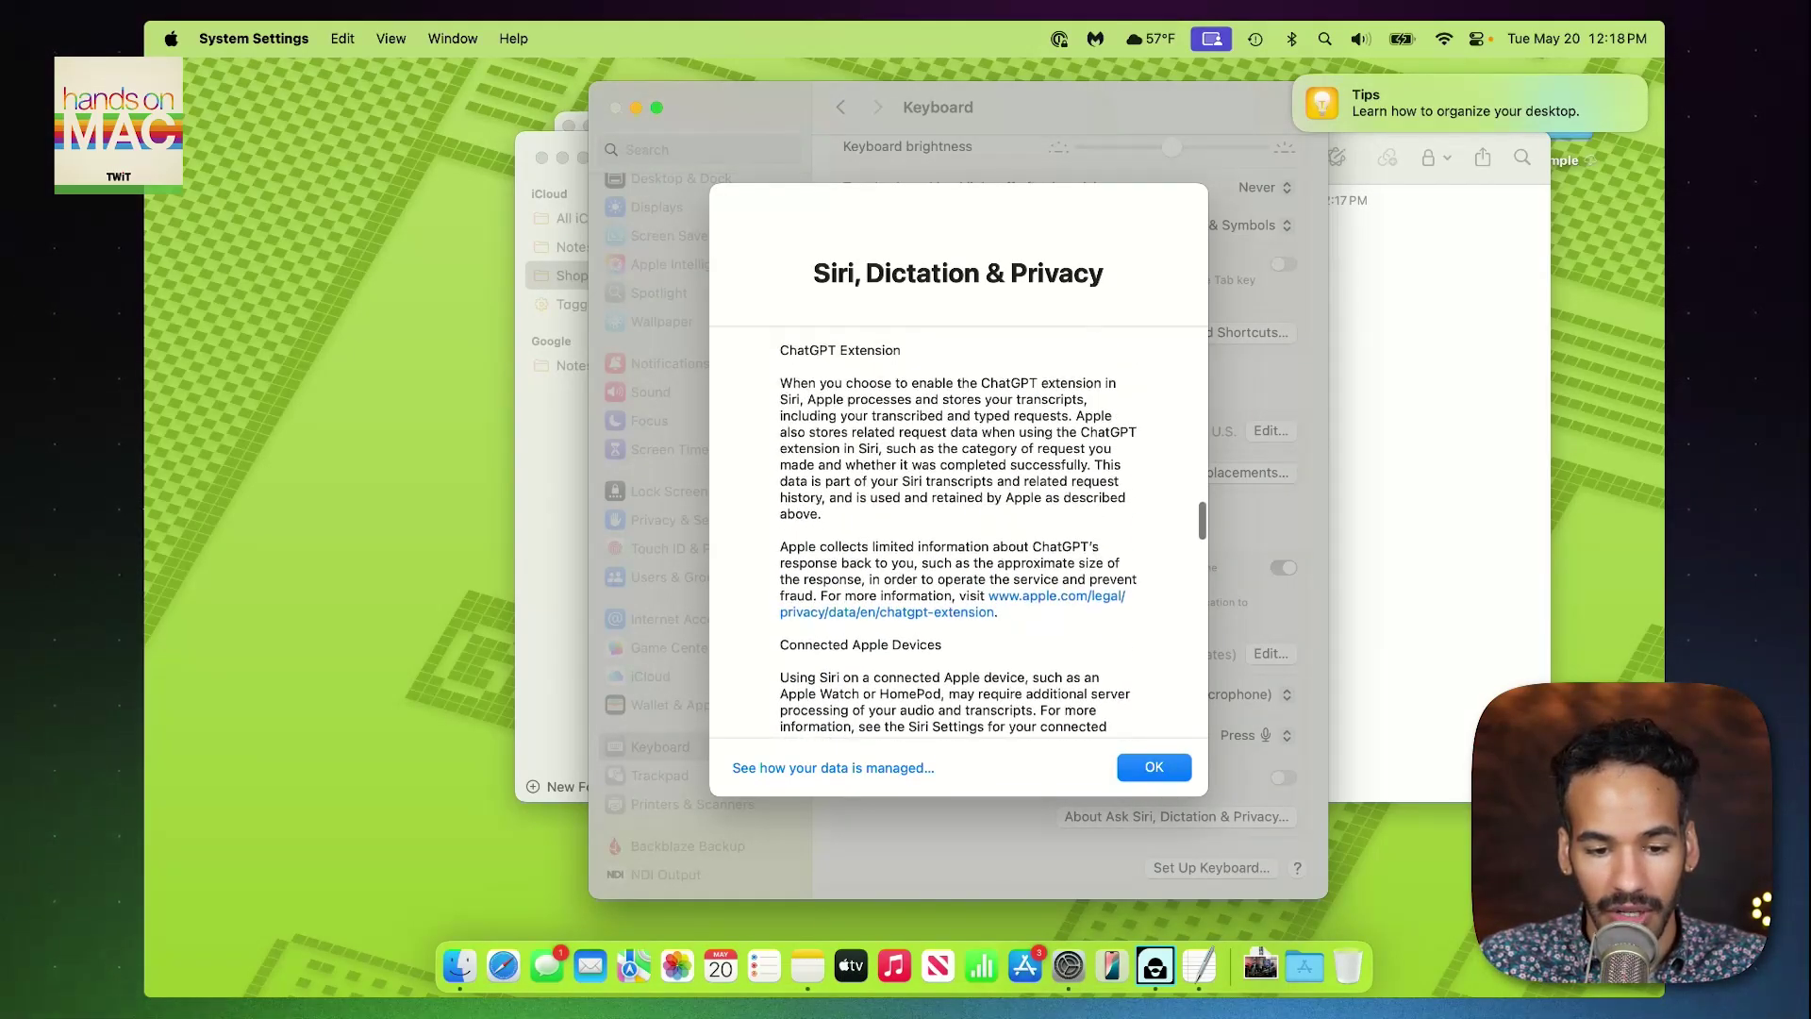
pyautogui.scroll(-8, 957, 528)
pyautogui.scroll(-10, 957, 529)
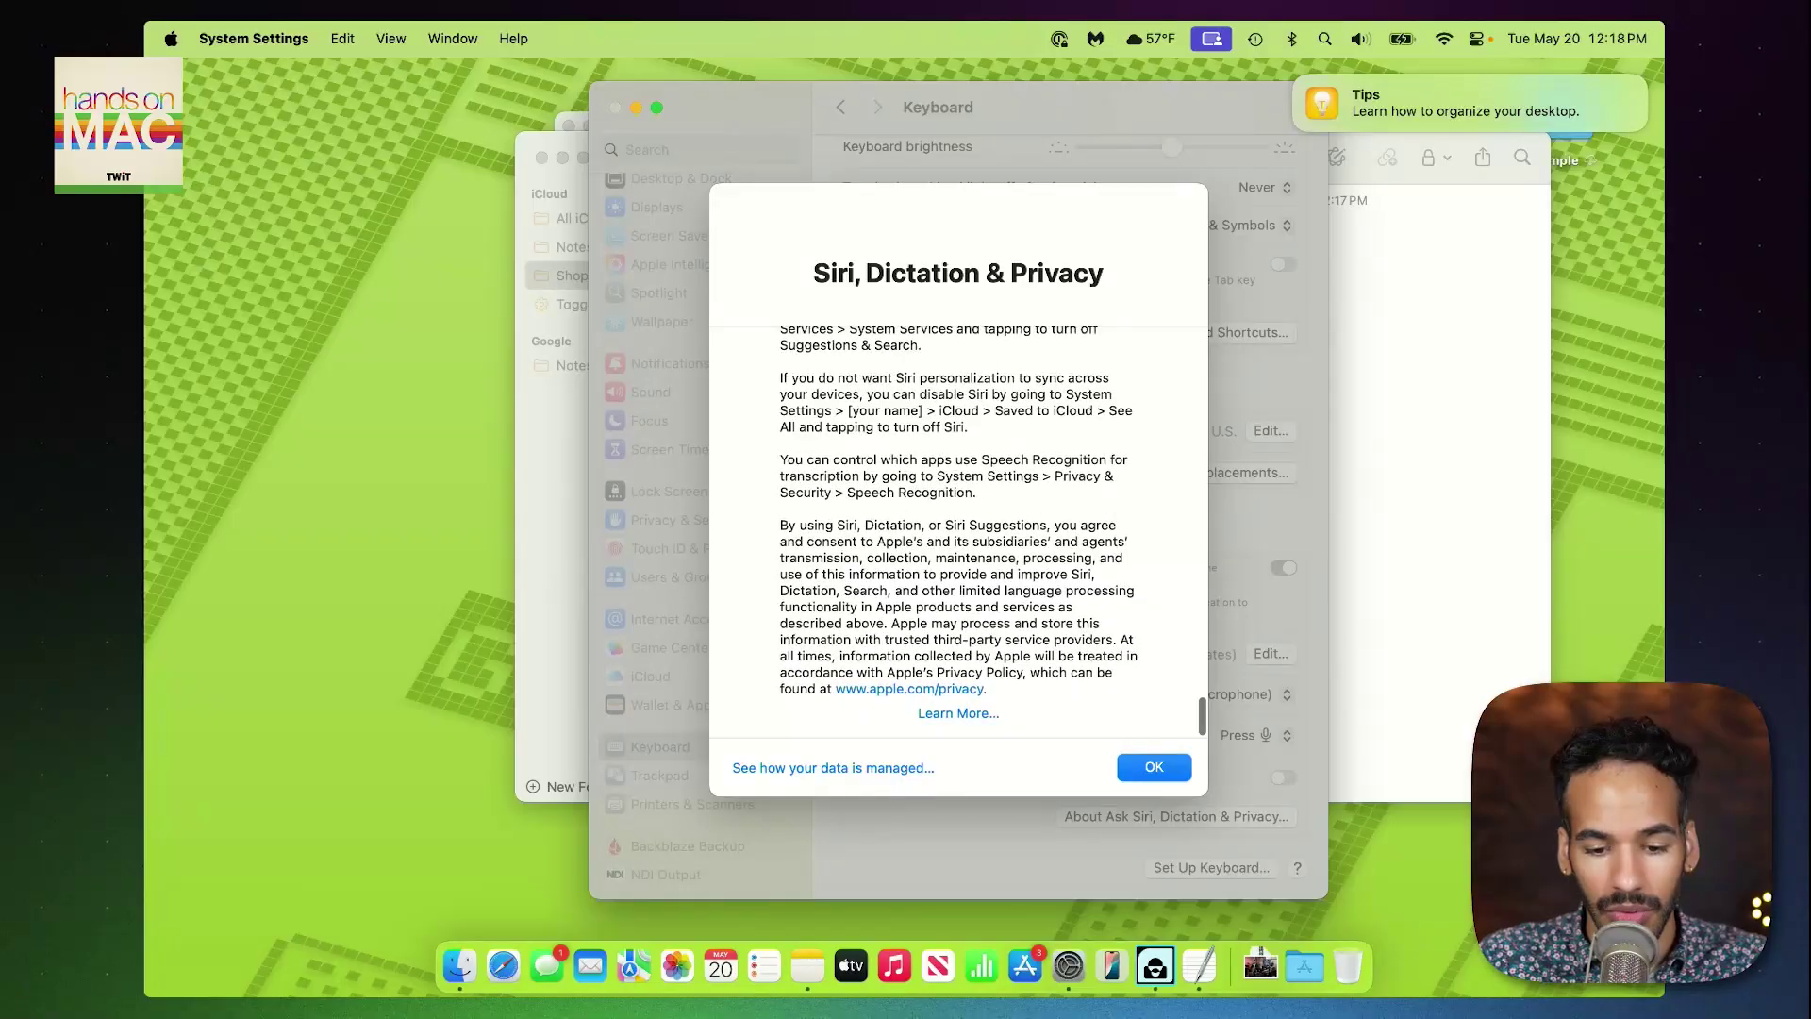
pyautogui.press('Return')
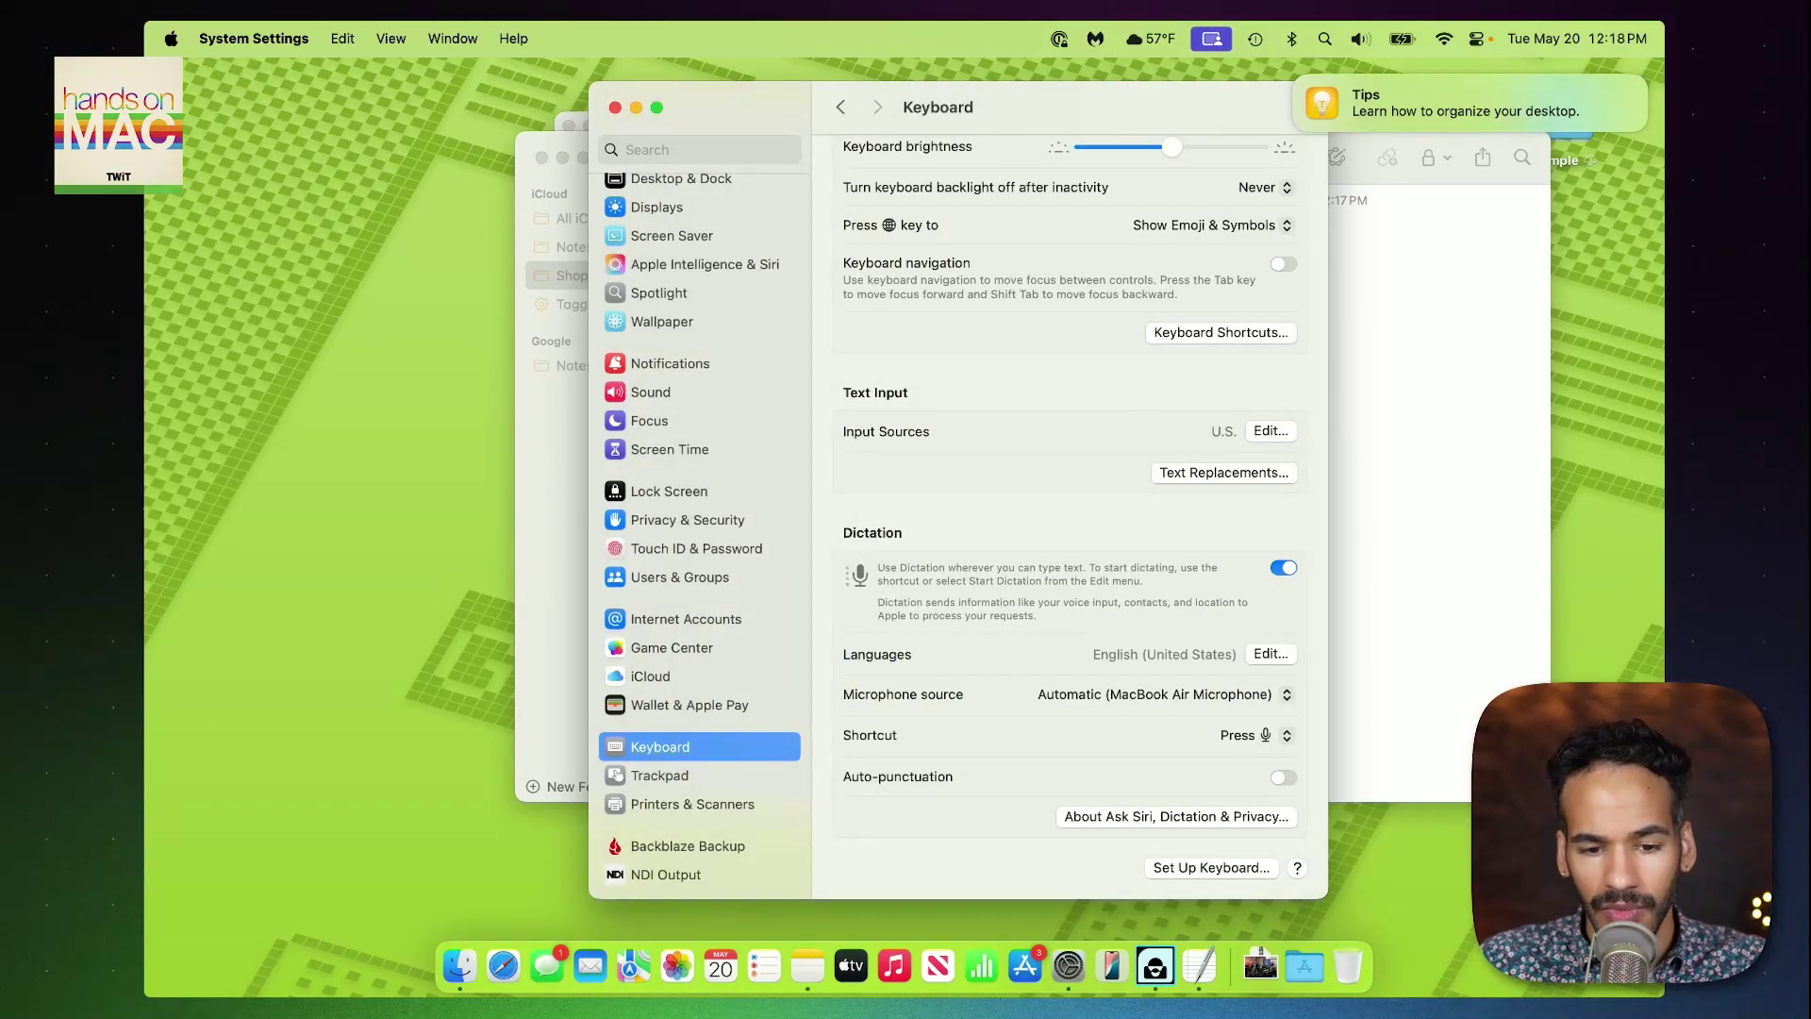